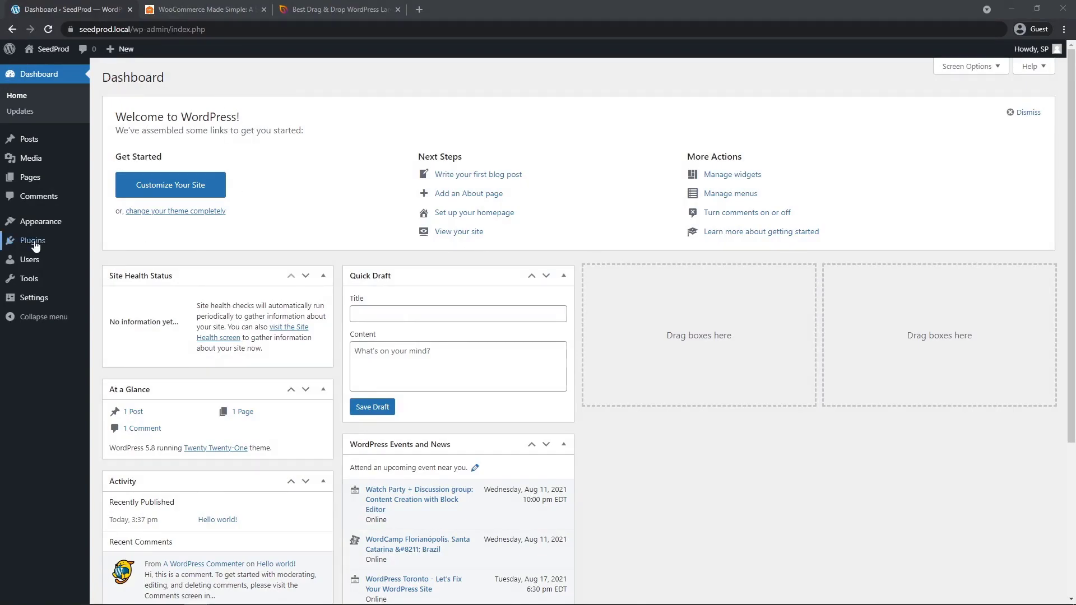
# Search the plugin directory for 'woocommerce', then install and activate WooCommerce
pyautogui.moveTo(33, 241)
pyautogui.click(120, 259)
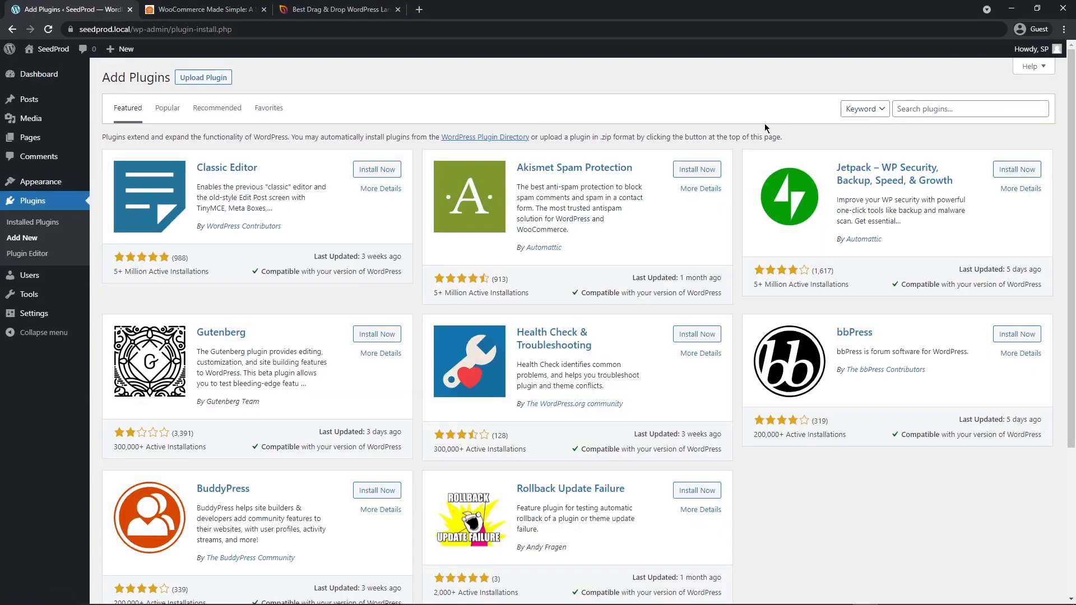
pyautogui.click(926, 108)
pyautogui.write('woocommerce')
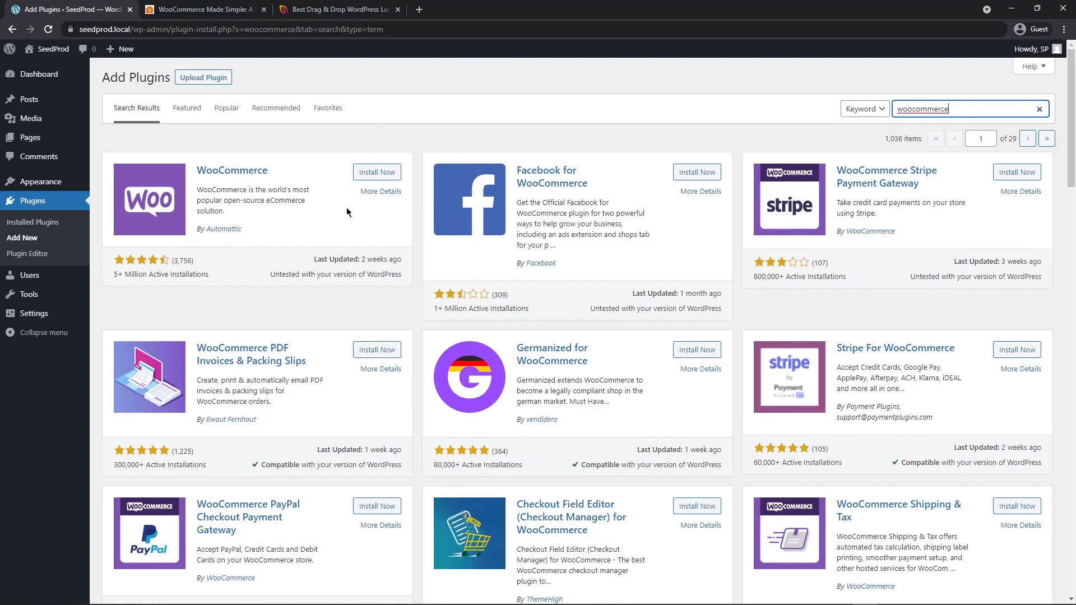
pyautogui.click(377, 174)
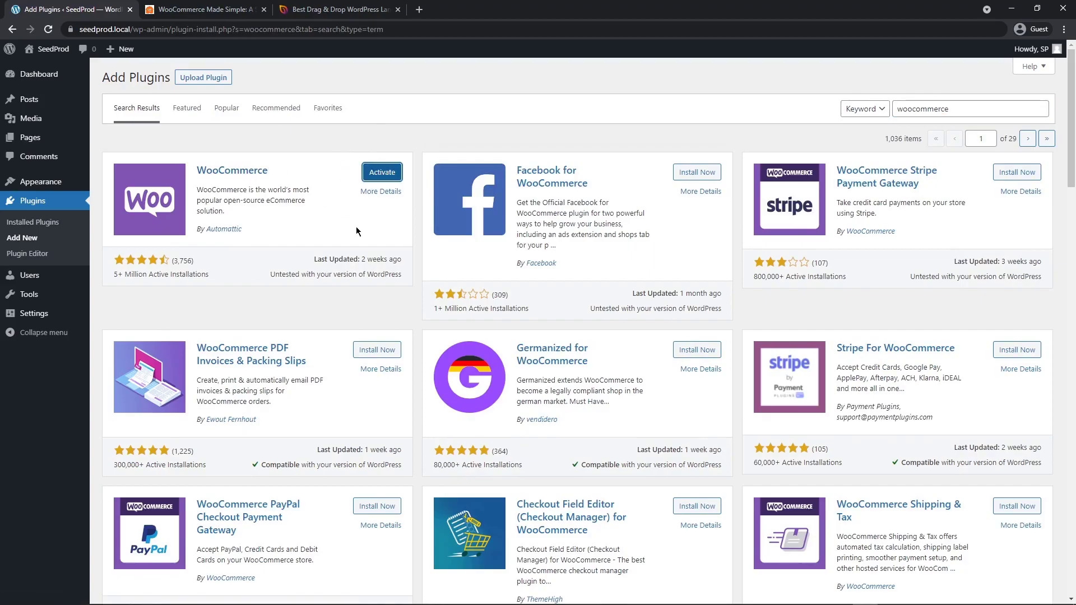
pyautogui.click(370, 172)
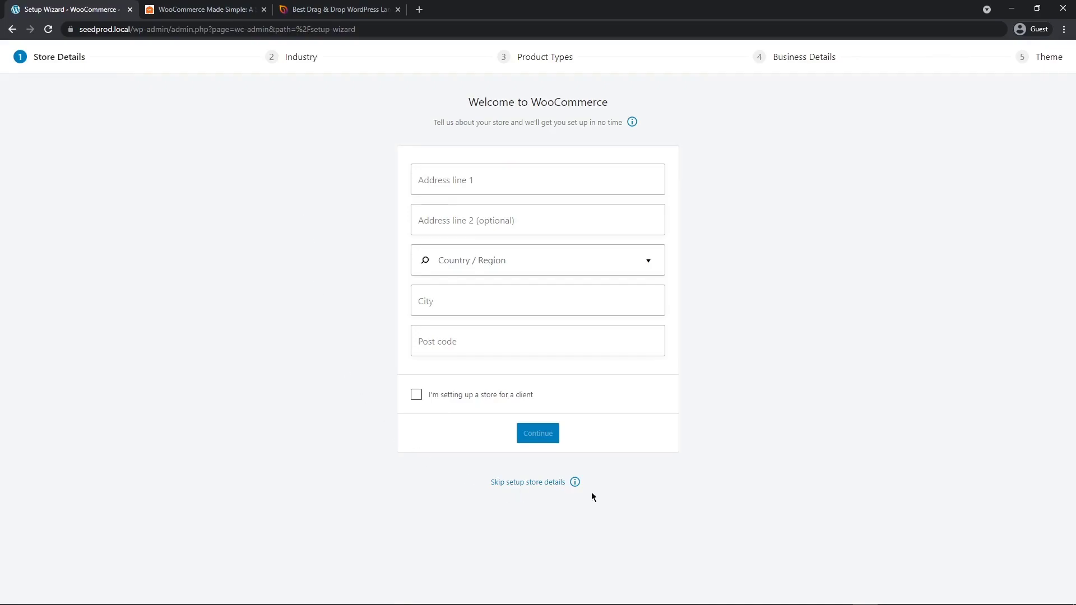
# Close the tutorial tab, skip store details, decline usage tracking and dismiss the welcome tour
pyautogui.click(208, 11)
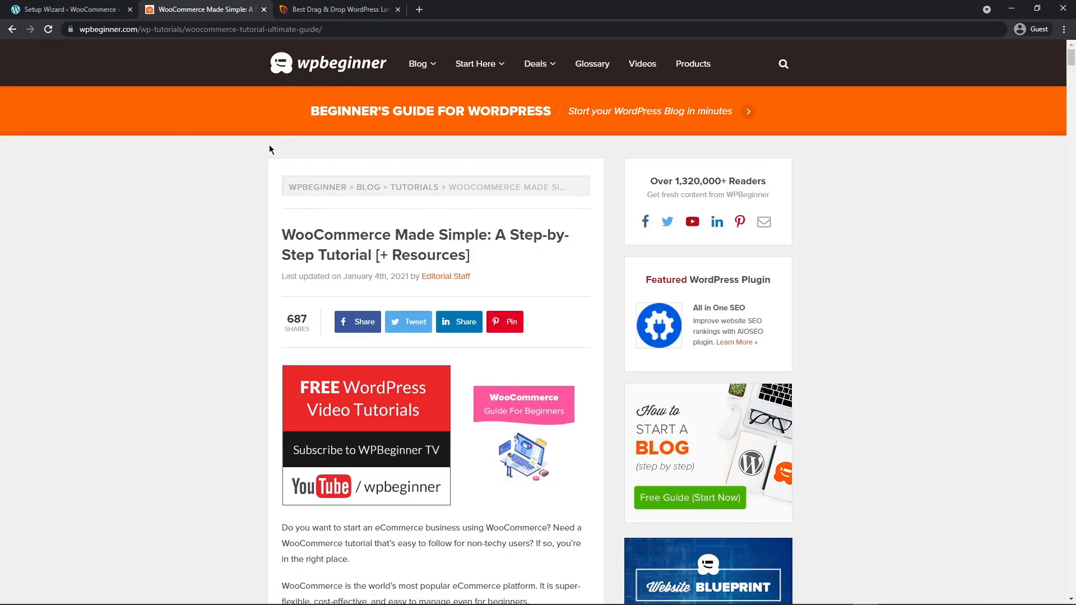
pyautogui.hotkey('ctrl', 'w')
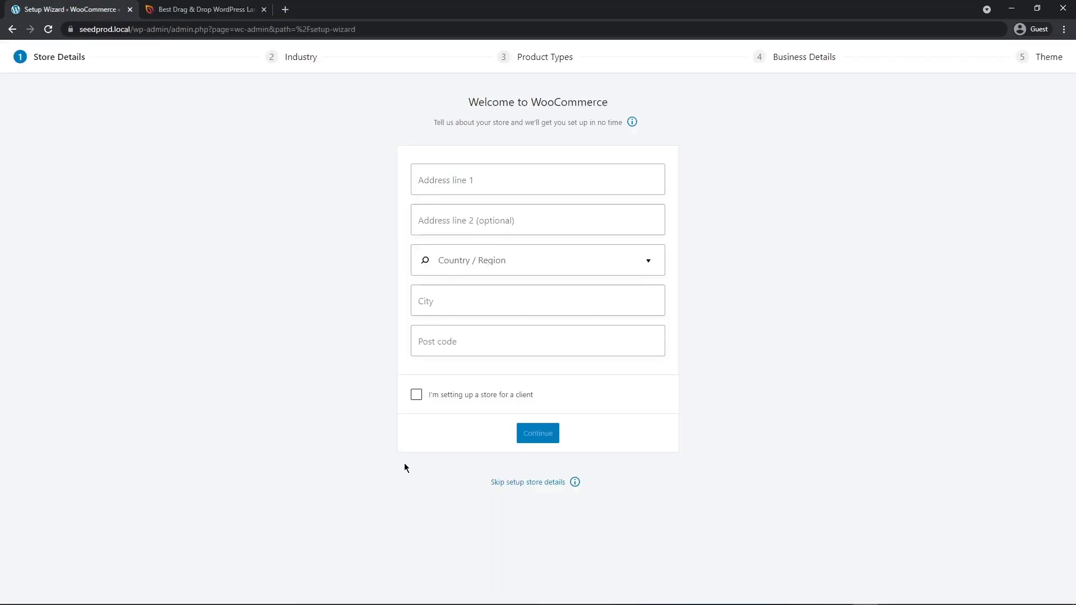
pyautogui.click(529, 483)
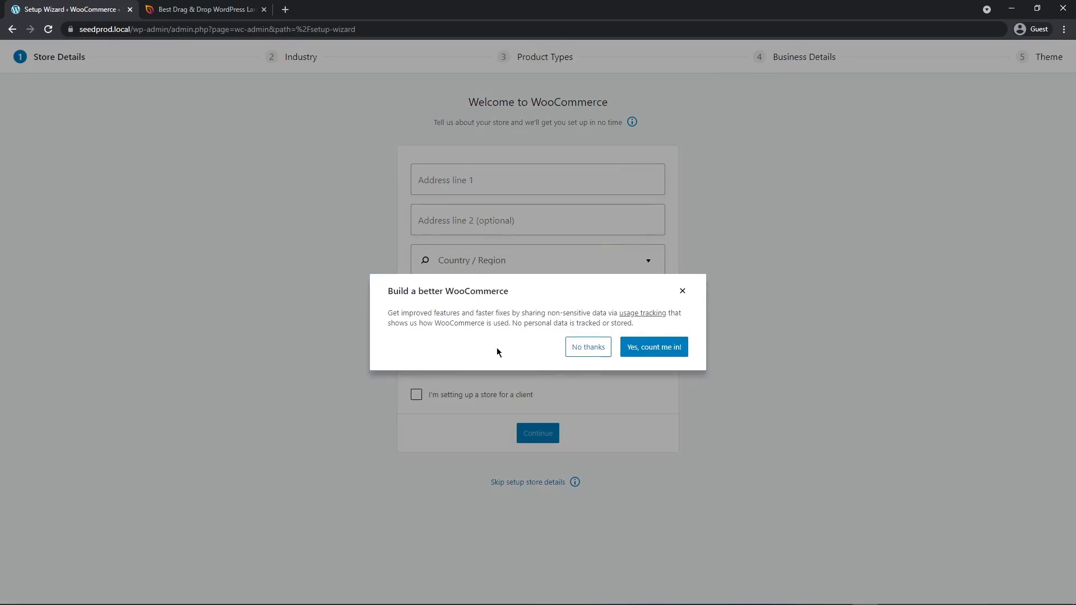
pyautogui.click(595, 350)
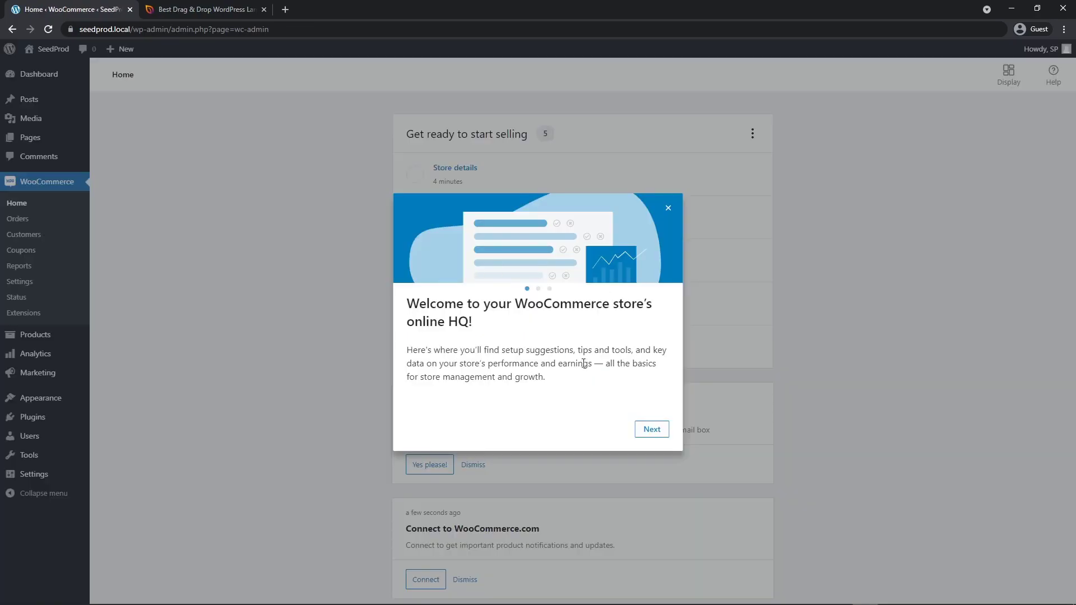
pyautogui.click(668, 208)
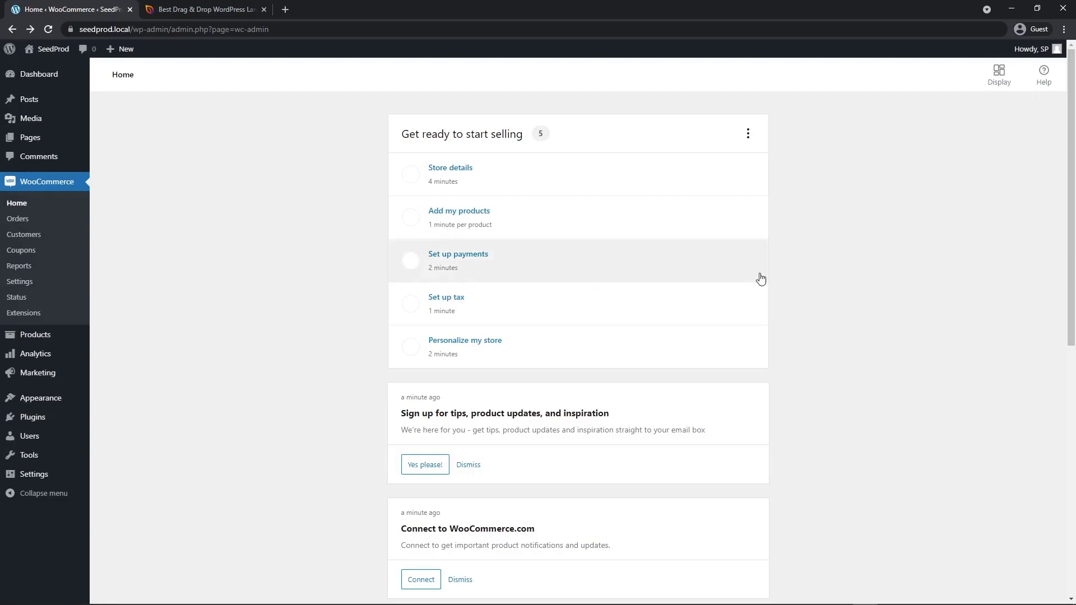
# Import the sample products from Personalize my store, then scroll through All Products
pyautogui.click(469, 347)
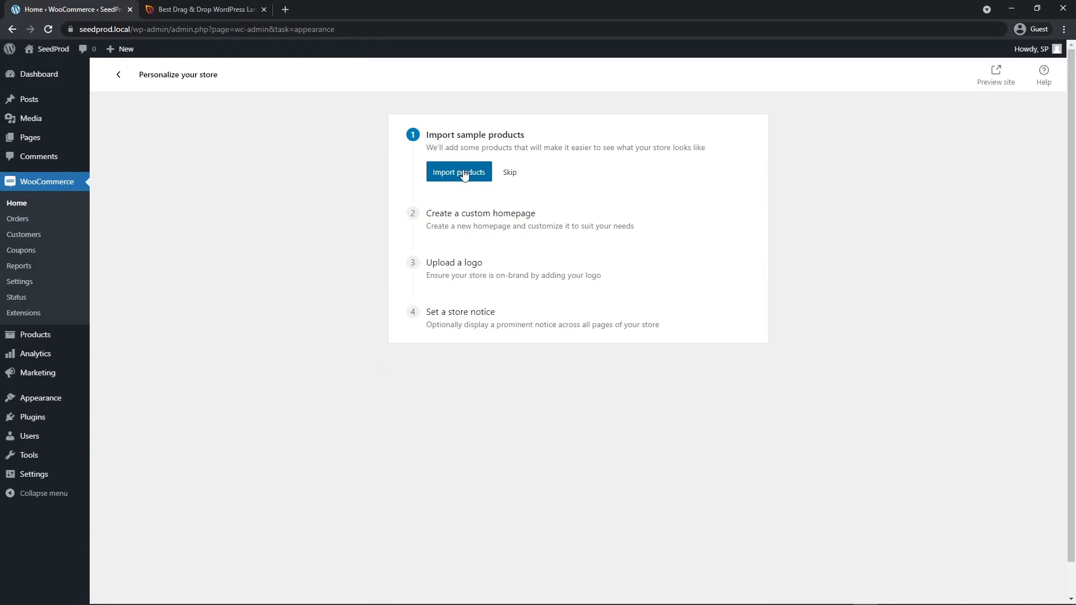
pyautogui.click(464, 175)
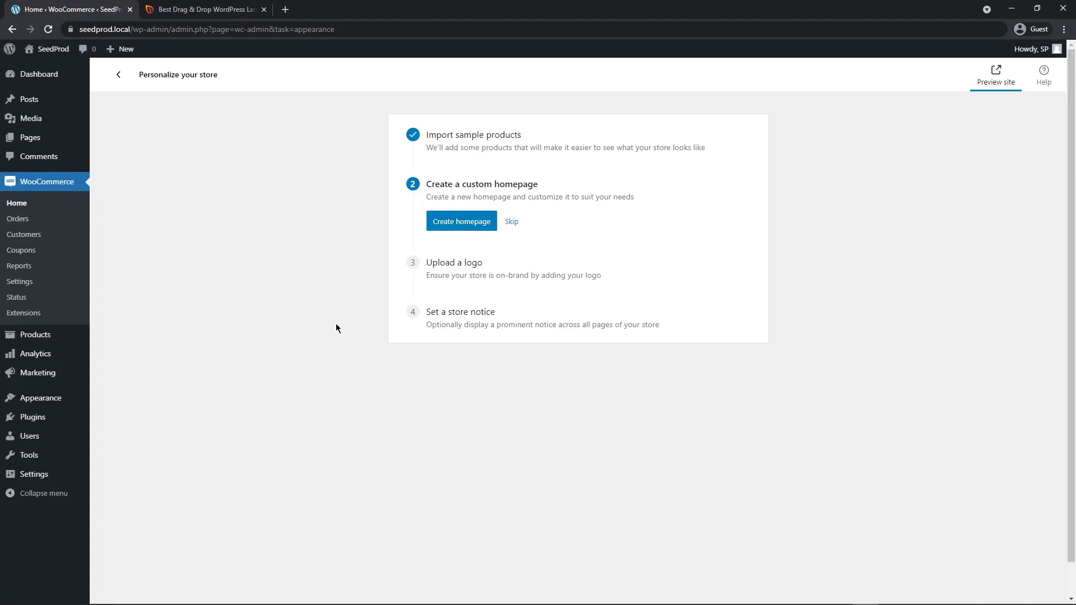
pyautogui.moveTo(43, 336)
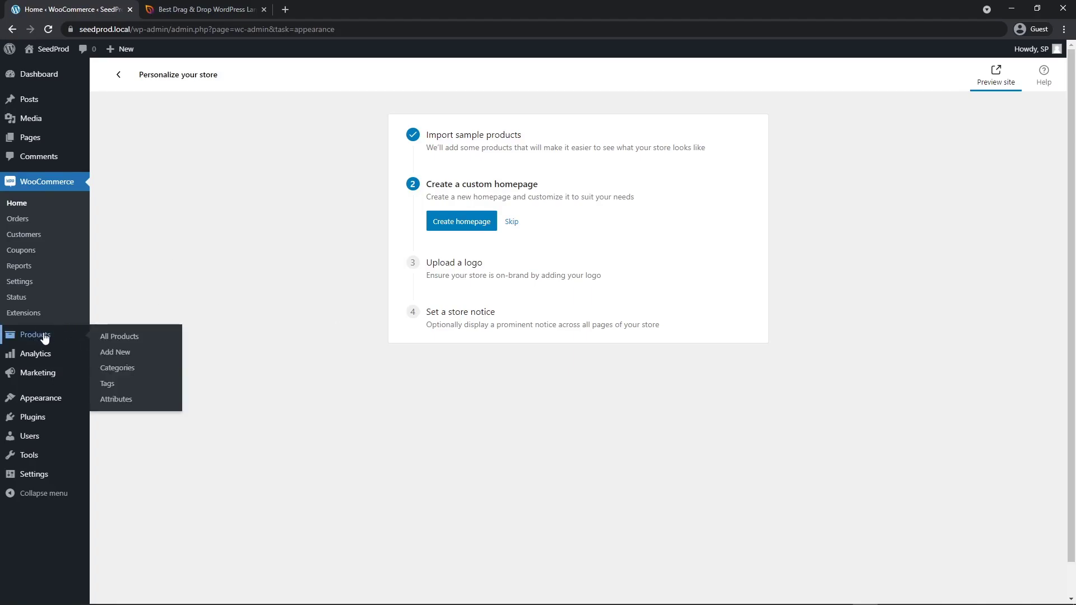
pyautogui.click(129, 338)
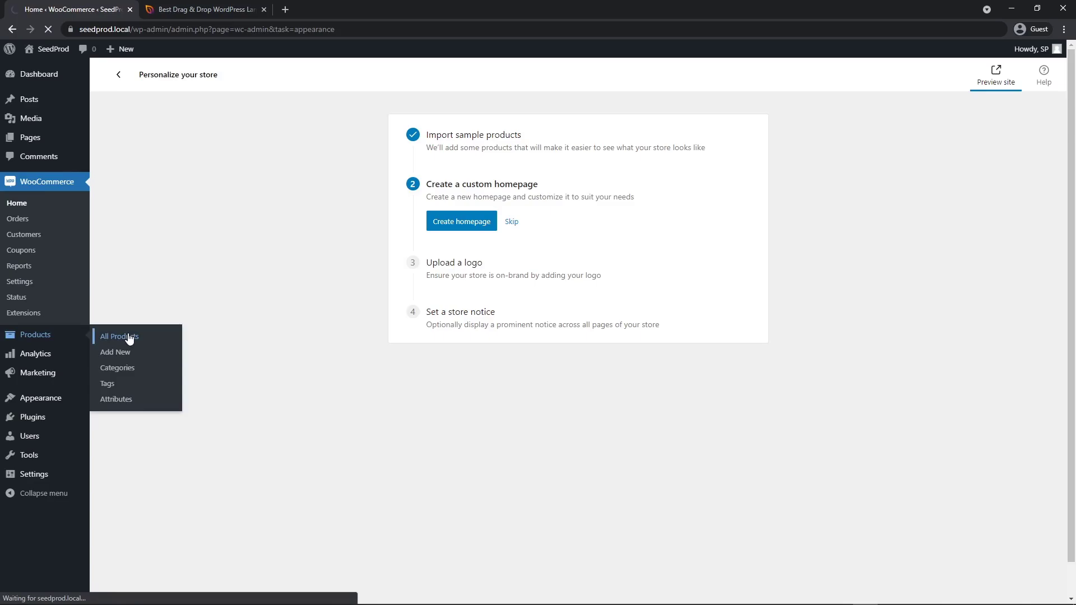
pyautogui.scroll(-3, 1069, 186)
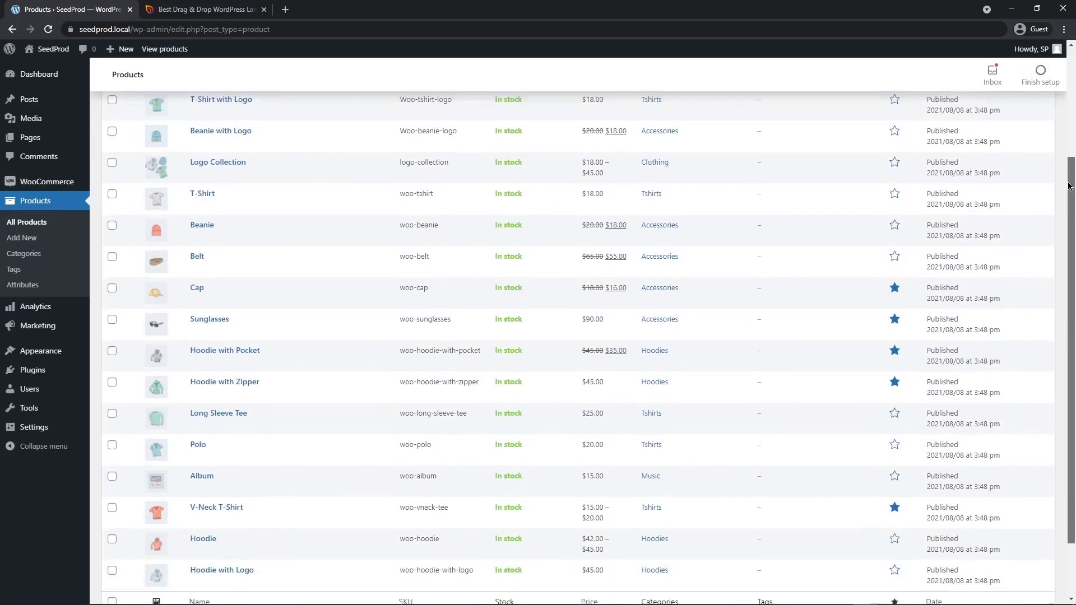
pyautogui.scroll(-2, 1070, 187)
pyautogui.scroll(10, 1070, 186)
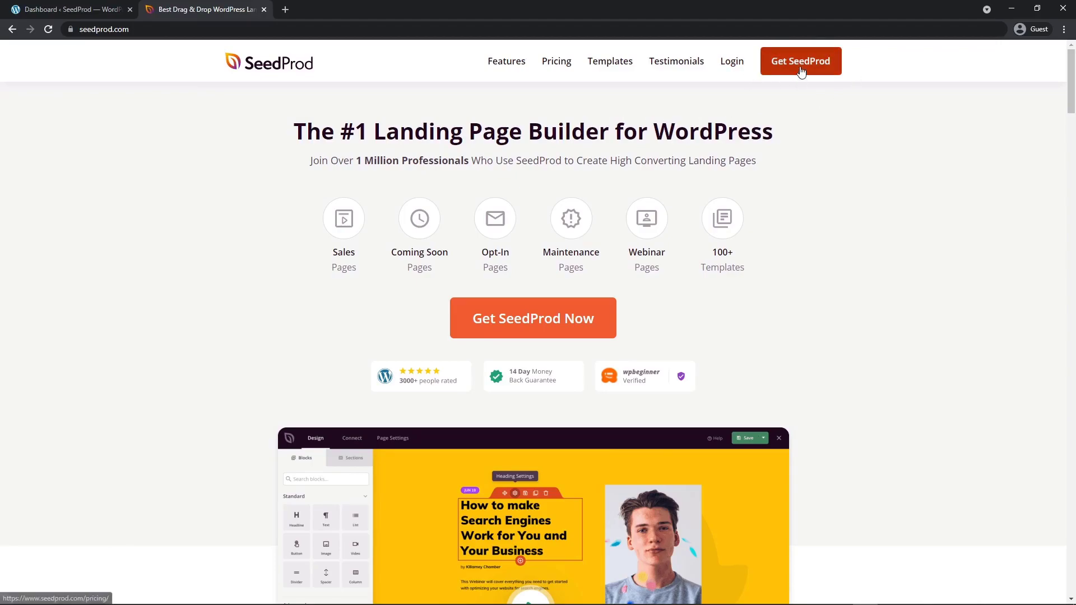
# Sign into the SeedProd account, download the Landing Page Pro zip from Downloads, and close the tab
pyautogui.click(733, 66)
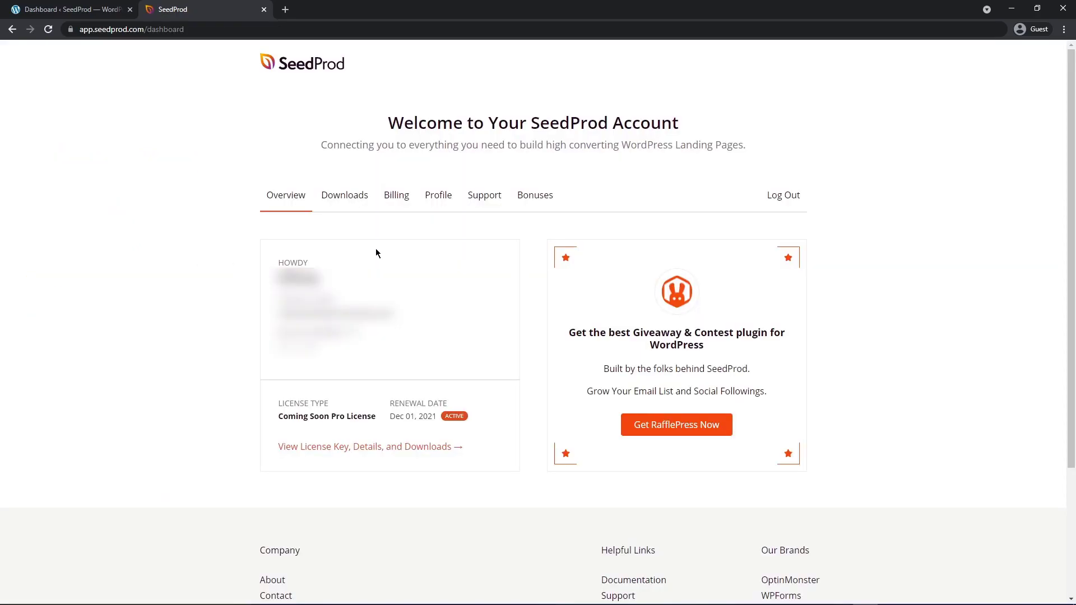
pyautogui.click(347, 198)
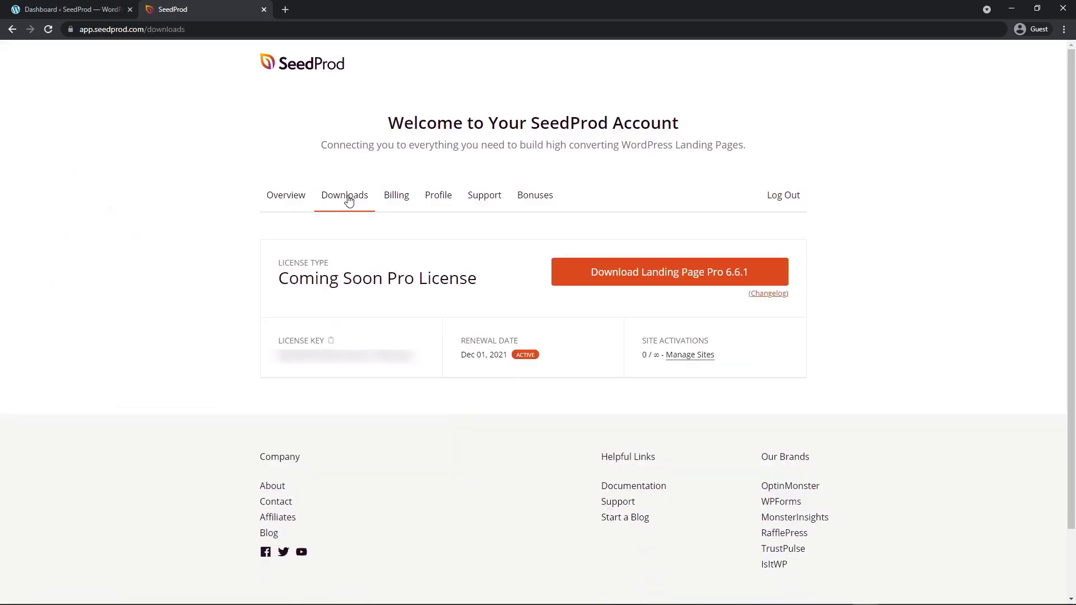
pyautogui.click(667, 273)
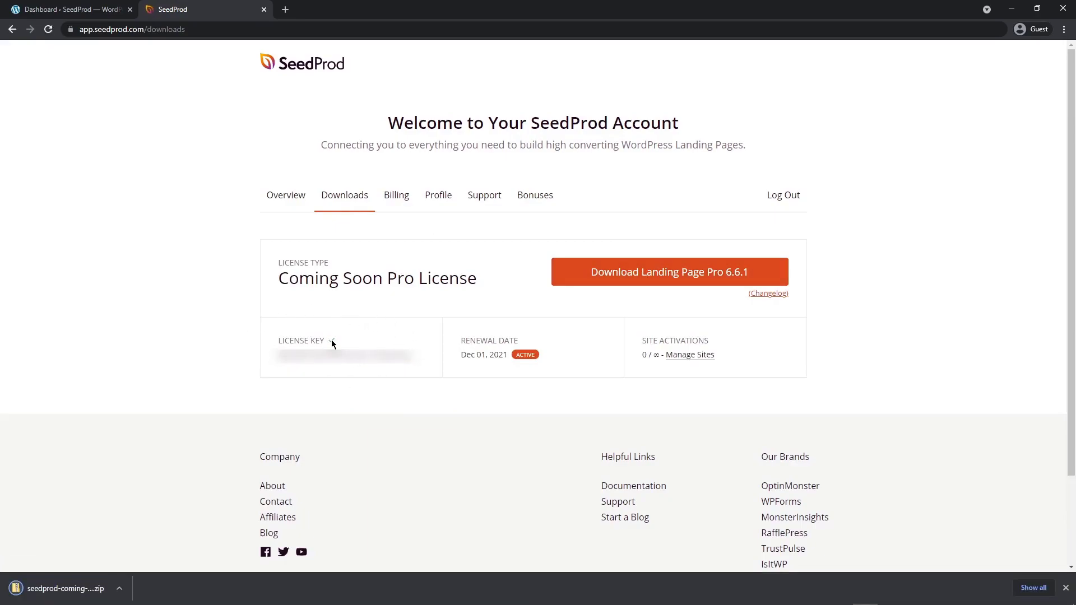
pyautogui.click(264, 9)
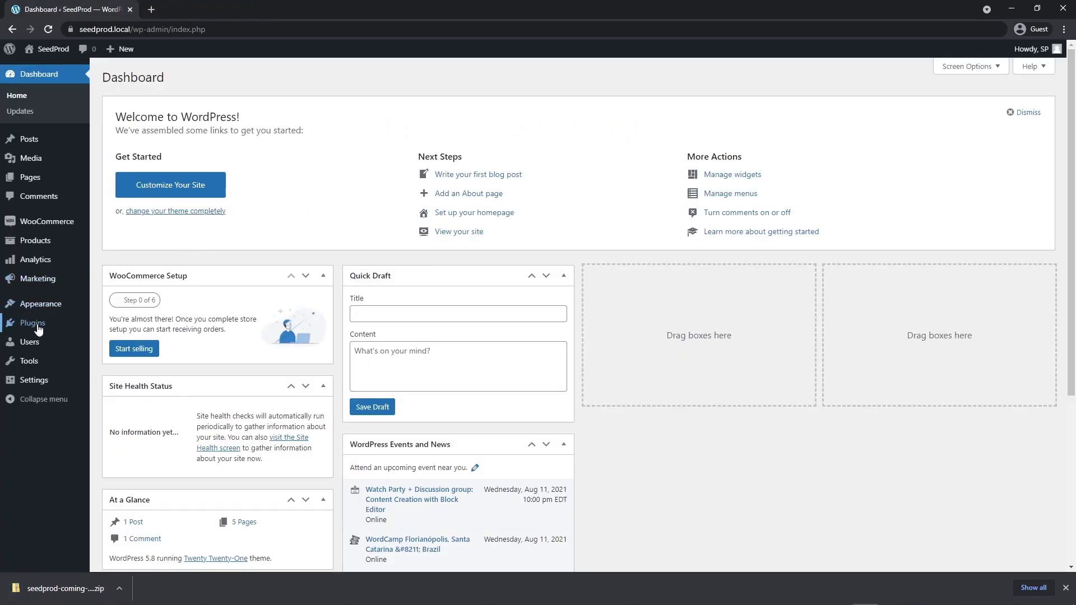
# Upload the downloaded SeedProd Pro zip as a plugin, install it and activate it
pyautogui.moveTo(40, 328)
pyautogui.click(124, 342)
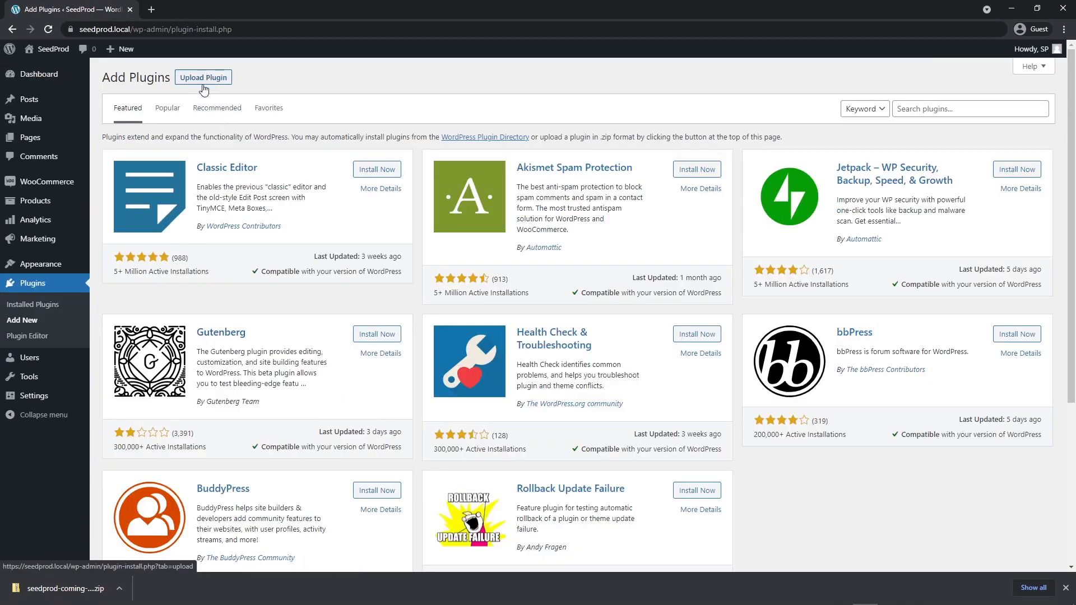
pyautogui.click(211, 79)
pyautogui.moveTo(60, 589); pyautogui.dragTo(506, 178)
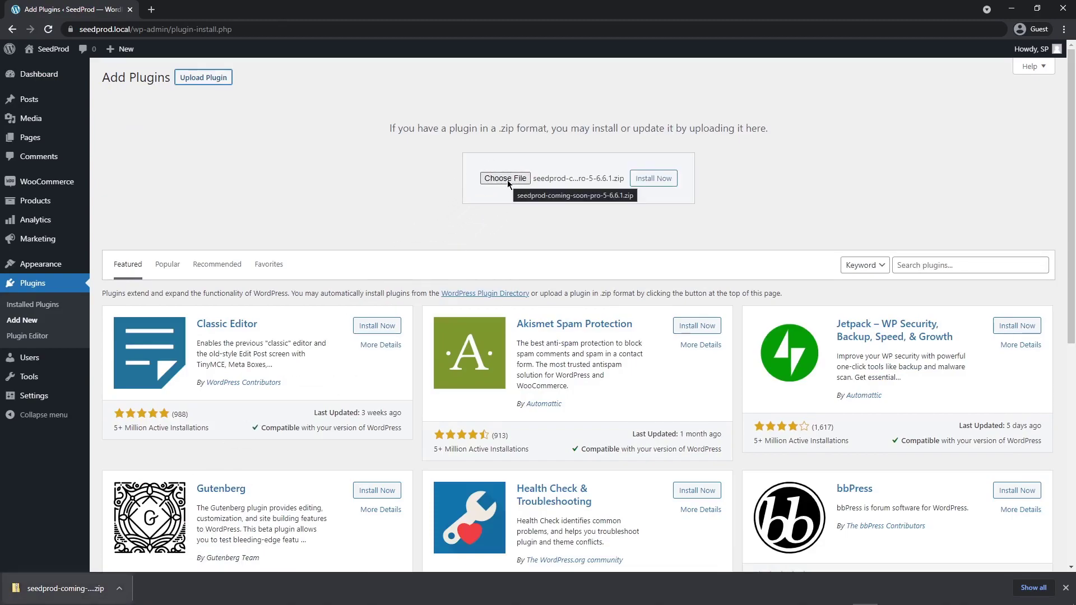
pyautogui.click(657, 183)
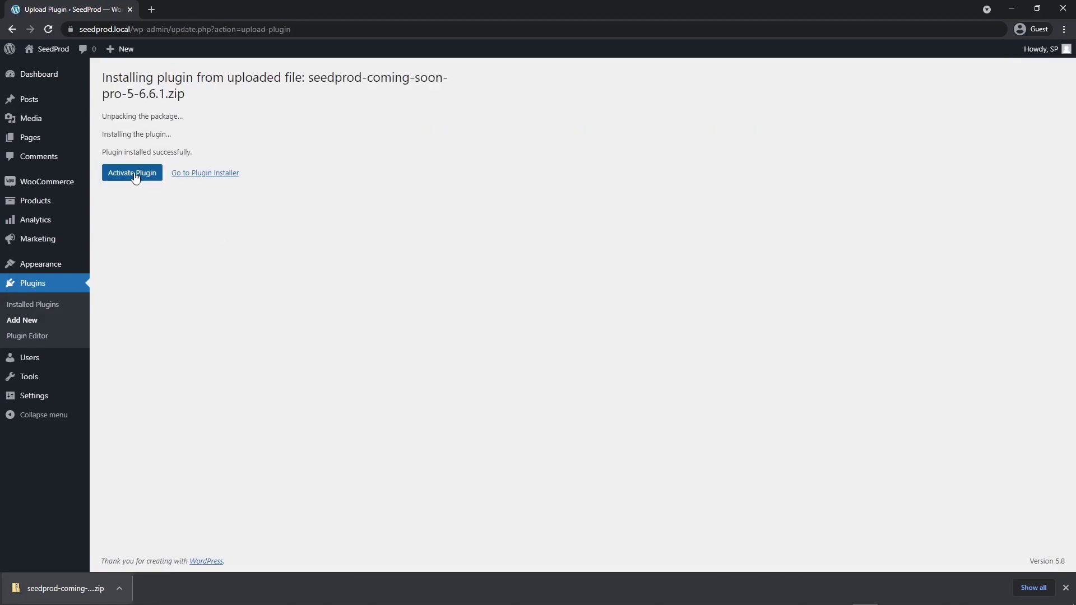
pyautogui.click(134, 175)
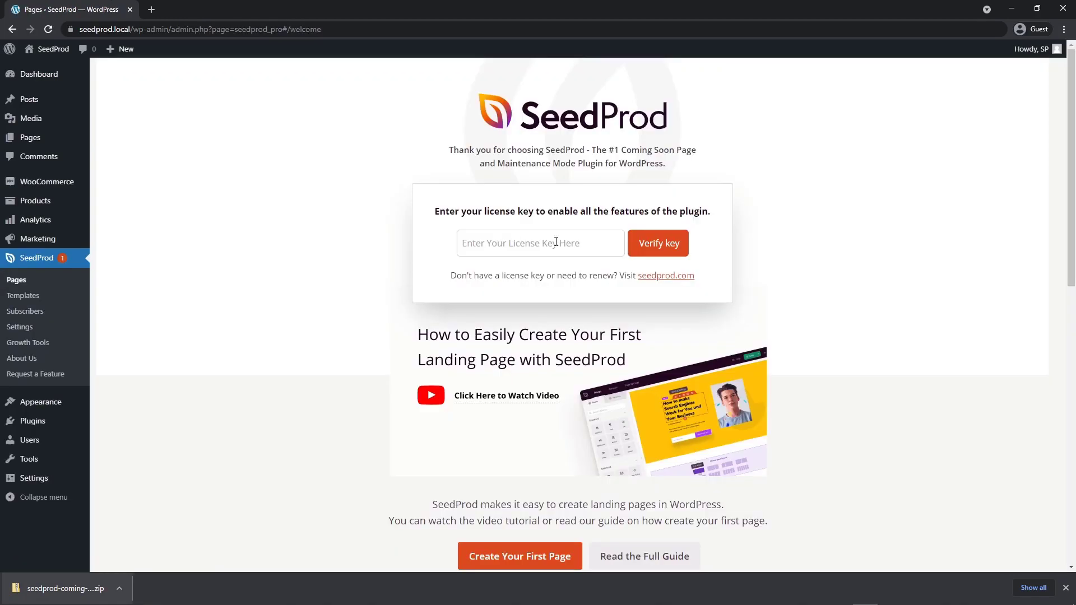
# Paste and verify the SeedProd license key, then go to SeedProd Pages
pyautogui.rightClick(515, 245)
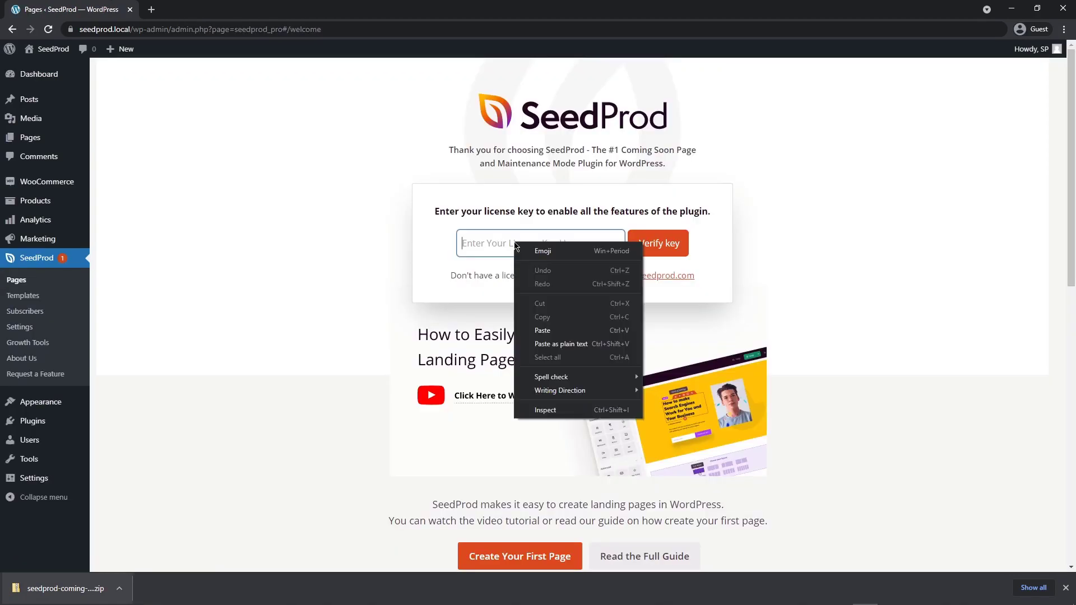
pyautogui.click(555, 331)
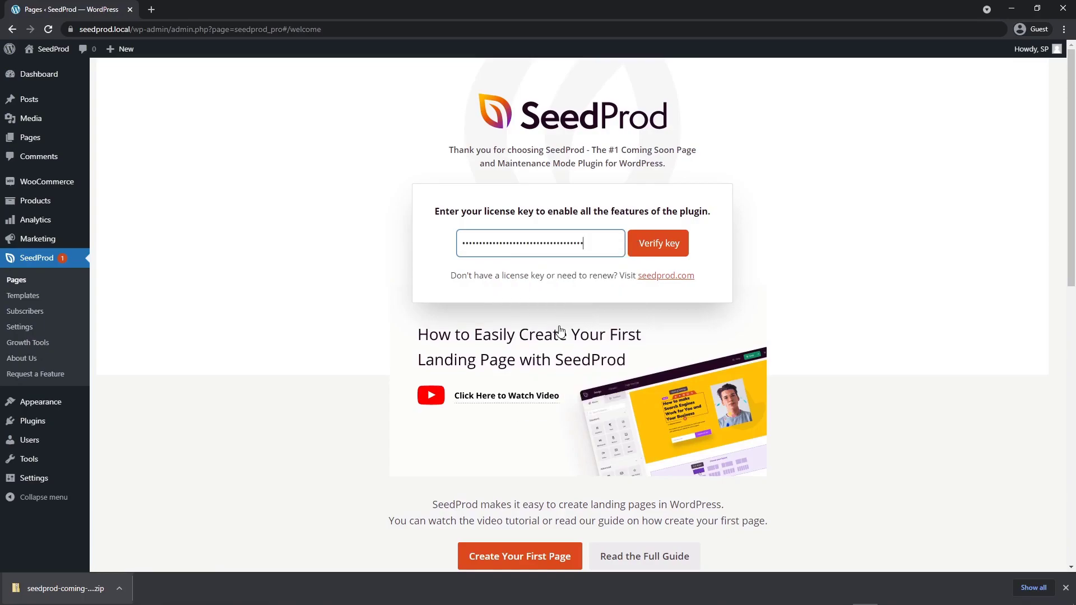
pyautogui.click(659, 244)
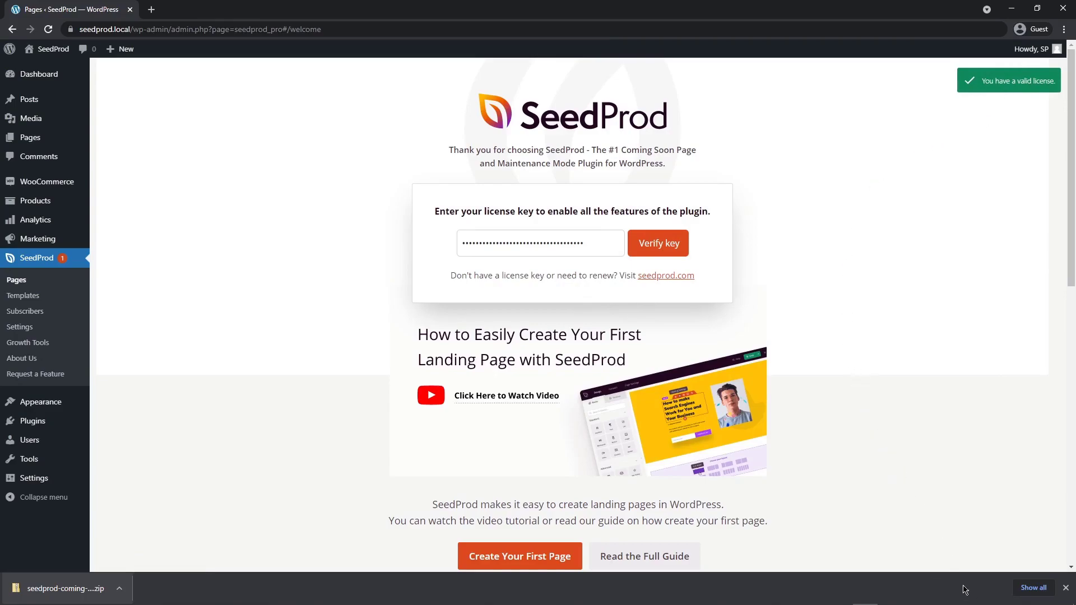
pyautogui.click(1065, 588)
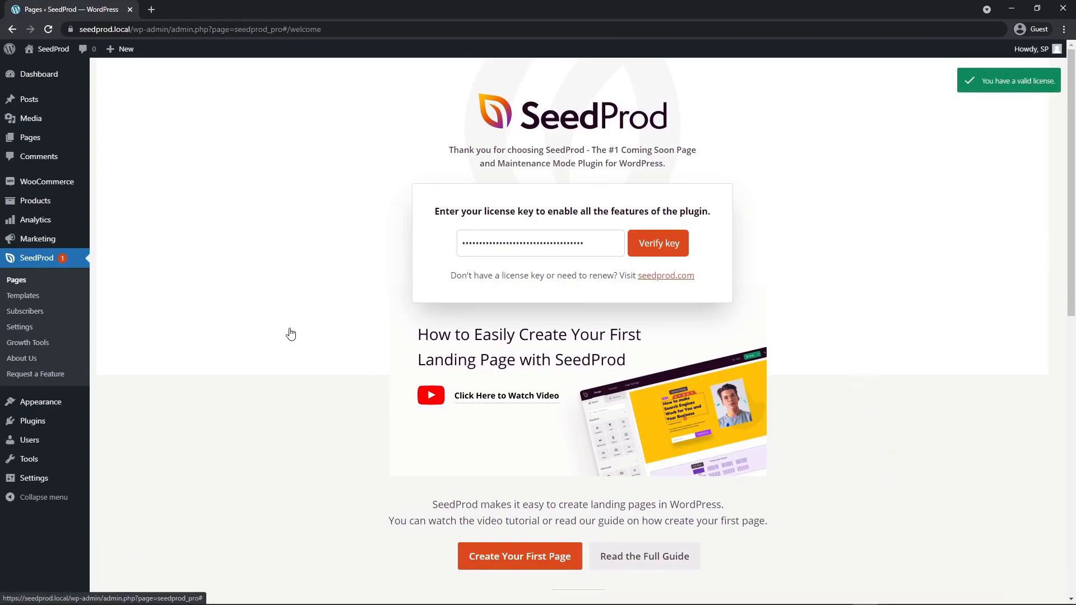
pyautogui.click(19, 281)
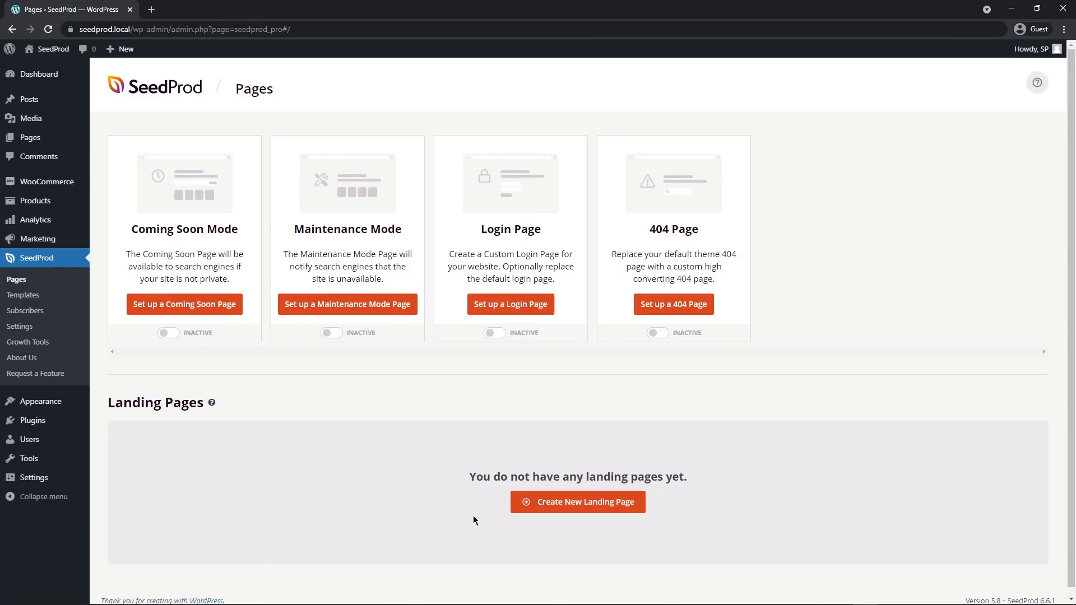
# Create a blank-template landing page named 'Custom Cart' and open it in the builder
pyautogui.click(584, 502)
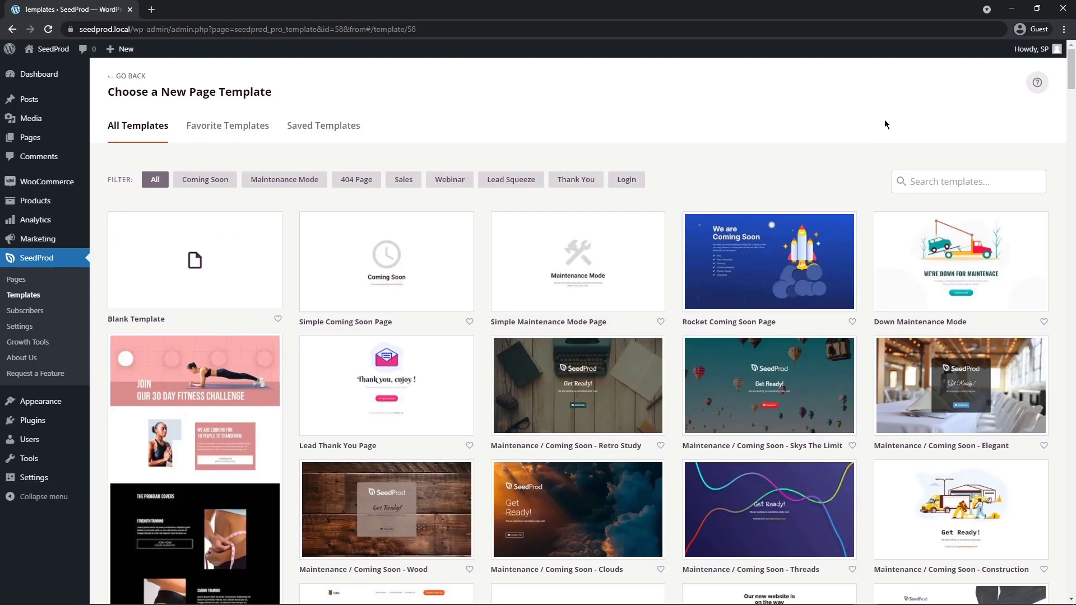
pyautogui.moveTo(1065, 80)
pyautogui.mouseDown()
pyautogui.moveTo(1064, 482)
pyautogui.moveTo(1065, 79)
pyautogui.mouseUp()
pyautogui.moveTo(148, 280)
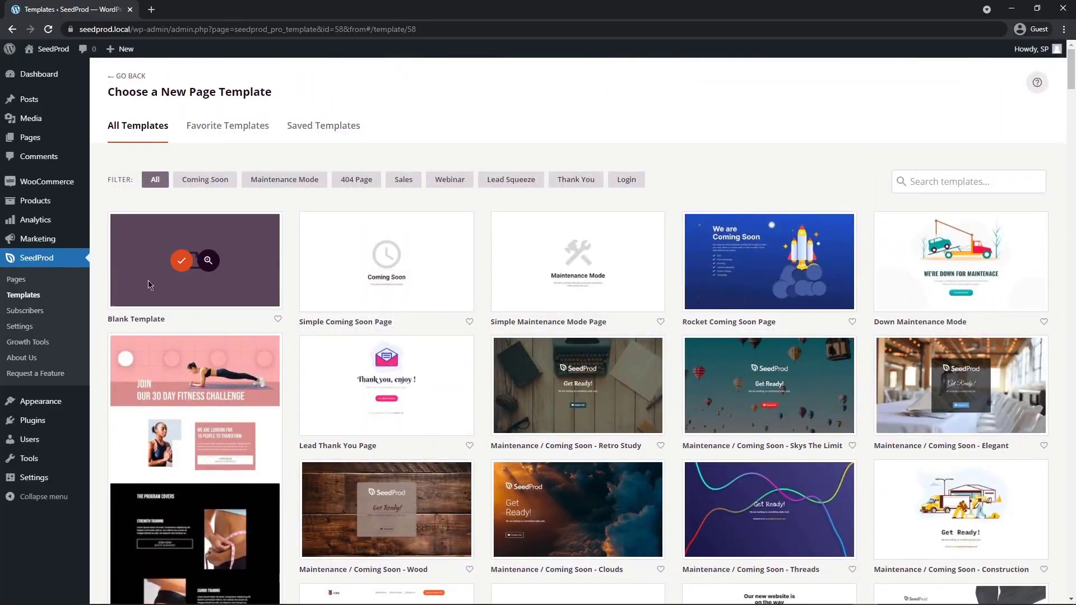
pyautogui.click(181, 262)
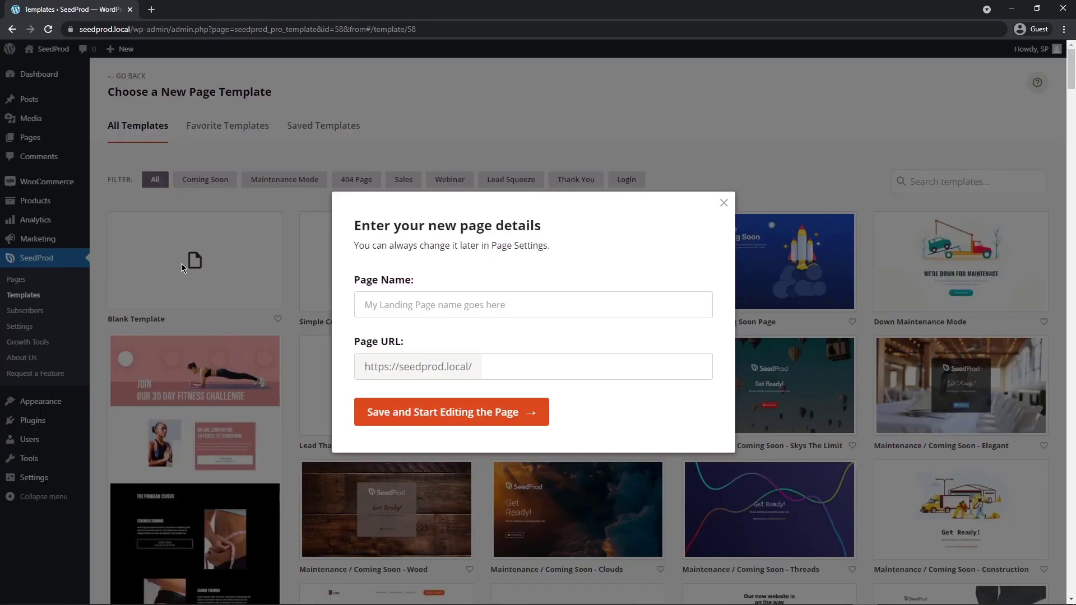
pyautogui.click(466, 306)
pyautogui.write('Custom Cart')
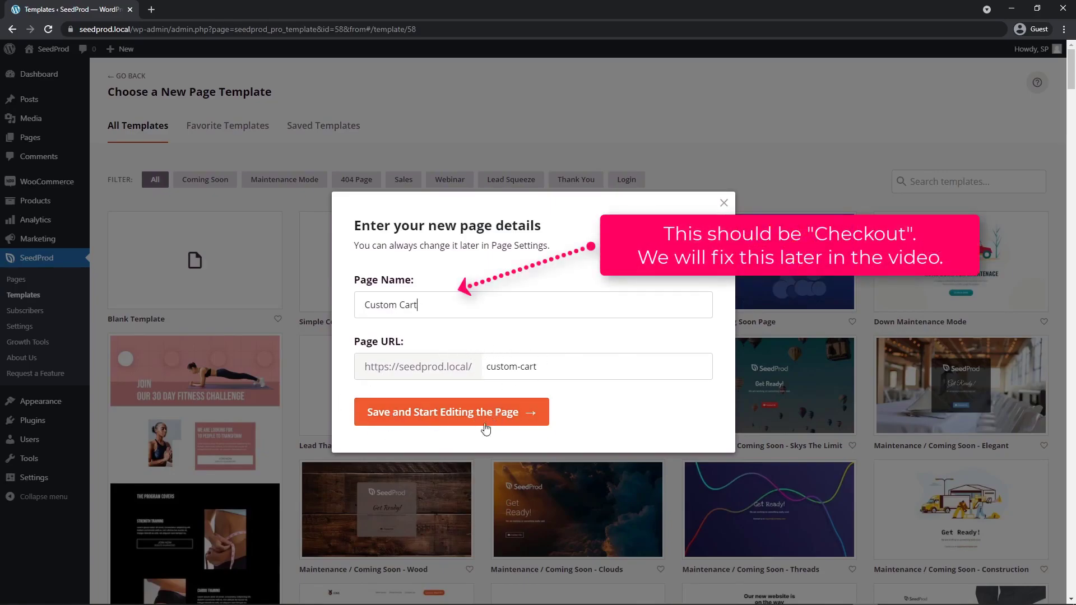
pyautogui.click(445, 416)
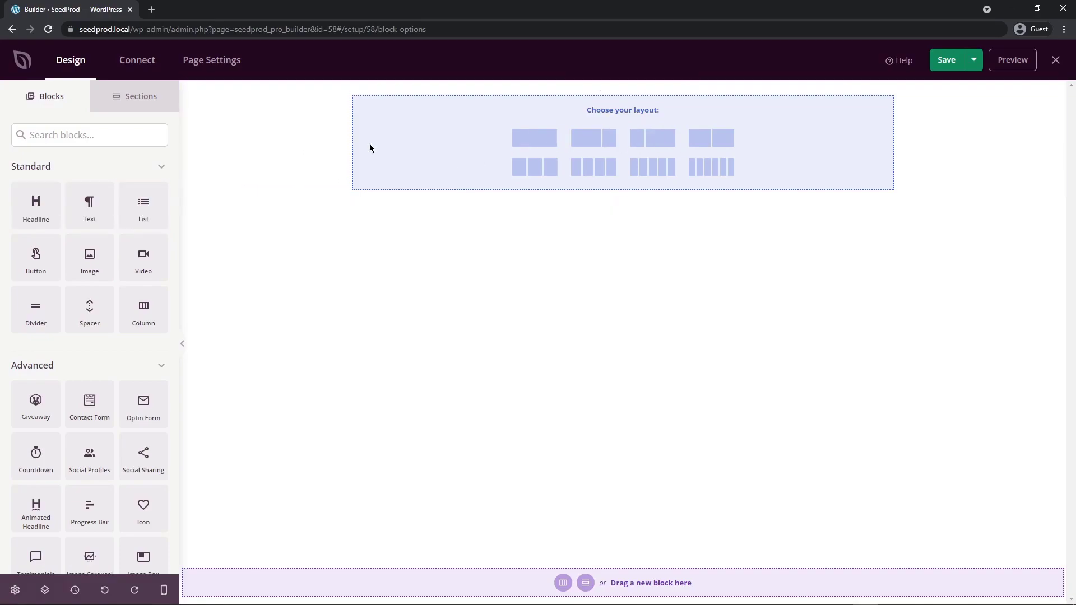
# Insert the Header 1 template from the Sections library's Header category
pyautogui.click(146, 101)
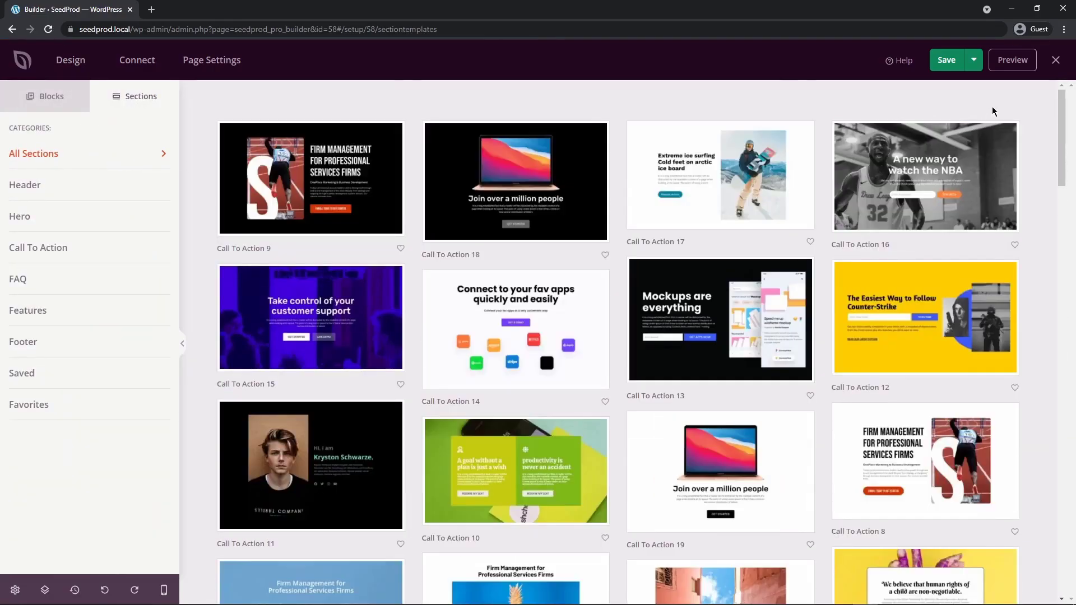
pyautogui.moveTo(1062, 138); pyautogui.dragTo(1067, 110)
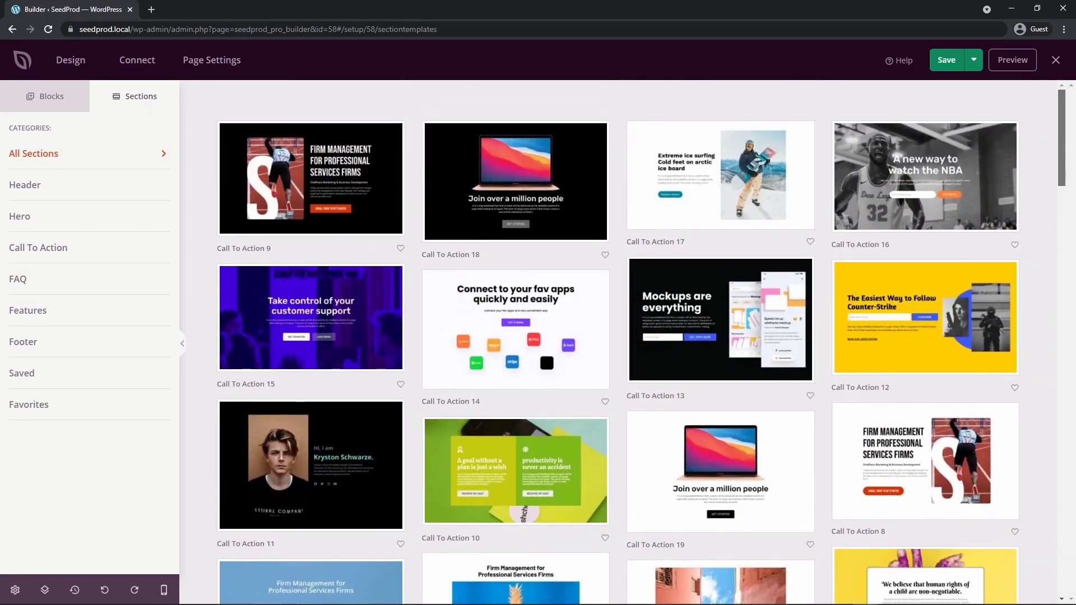
pyautogui.click(30, 188)
pyautogui.moveTo(302, 186)
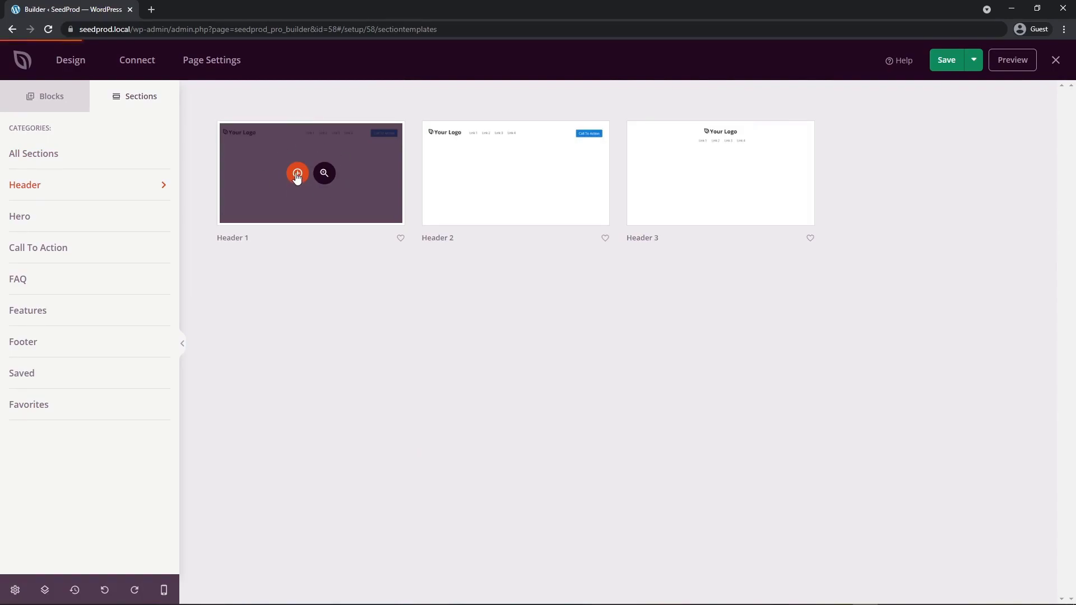
pyautogui.click(297, 173)
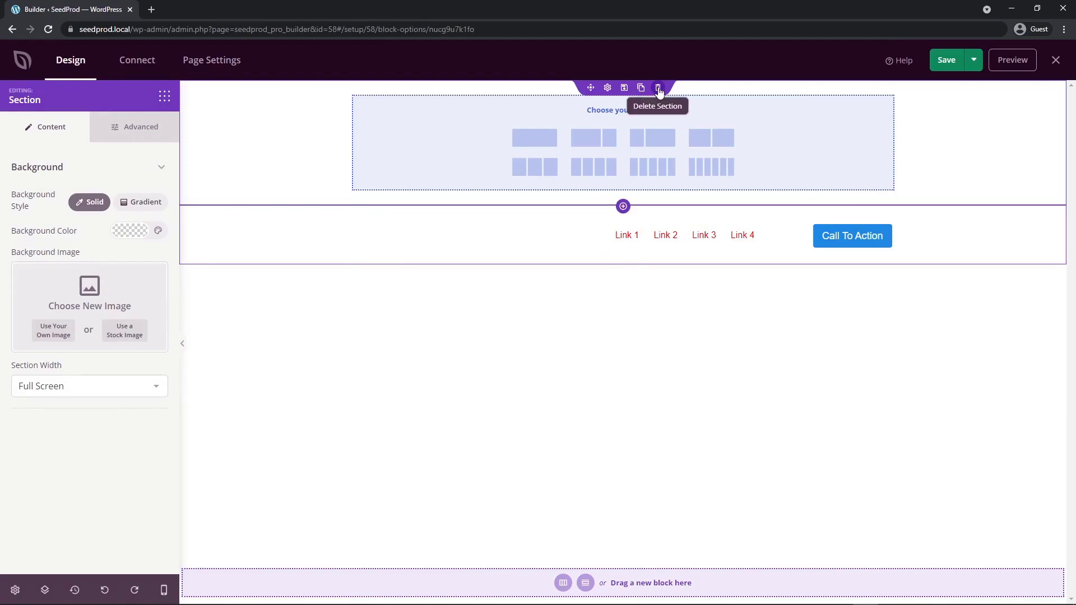
# Delete the empty section, set the header image to the SeedProd logo, and remove the nav menu
pyautogui.click(658, 89)
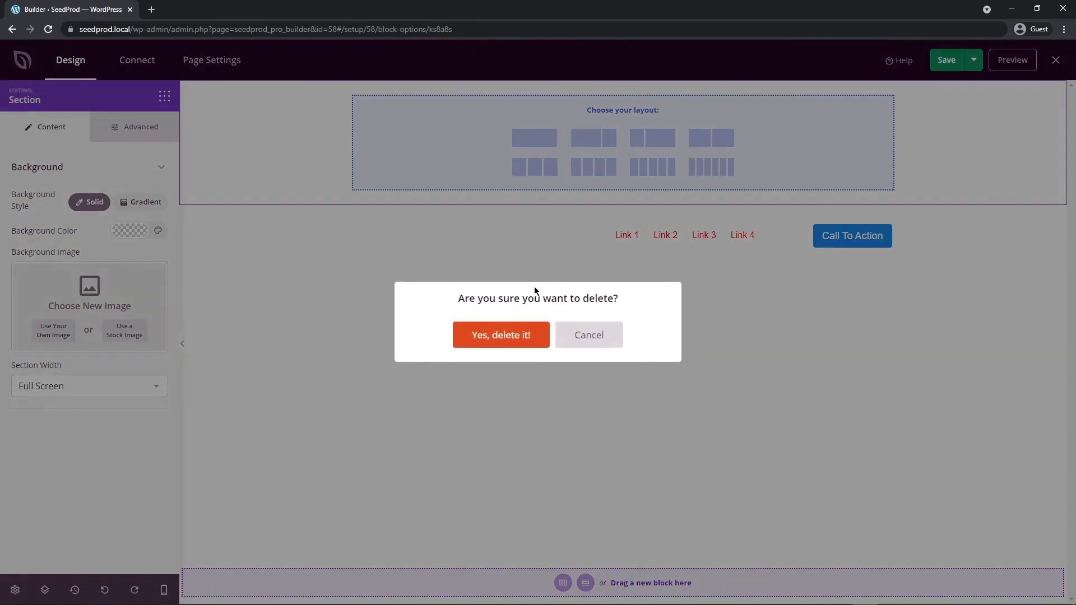
pyautogui.click(505, 334)
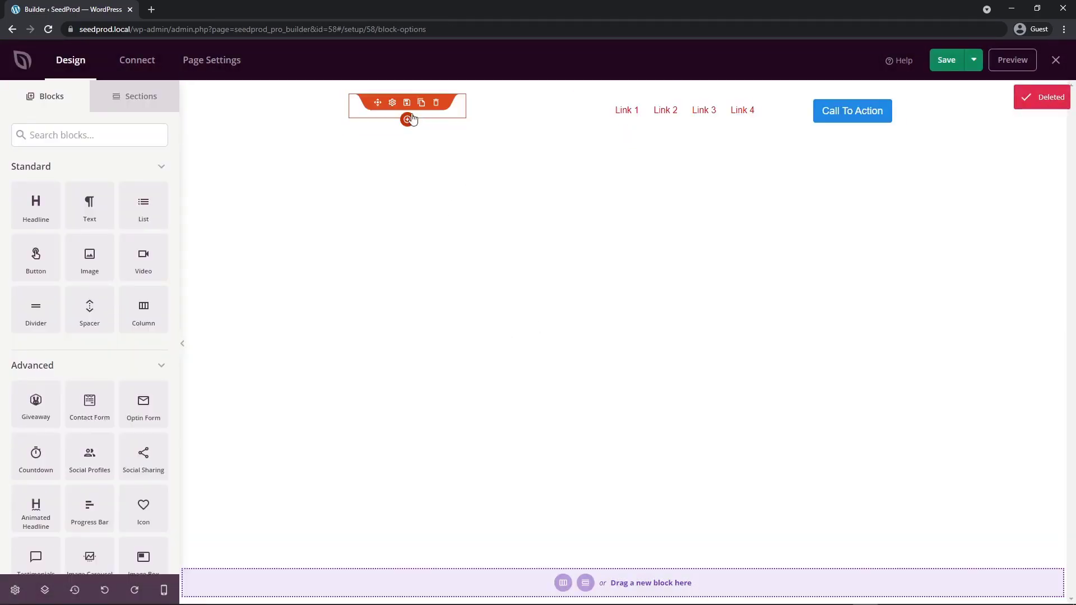
pyautogui.click(370, 111)
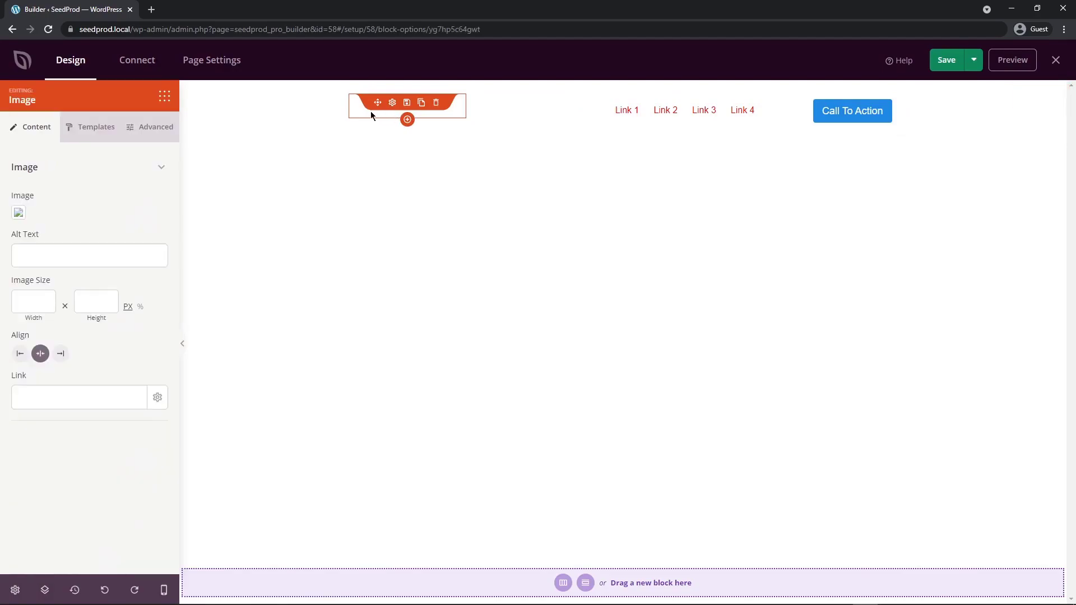
pyautogui.moveTo(131, 237)
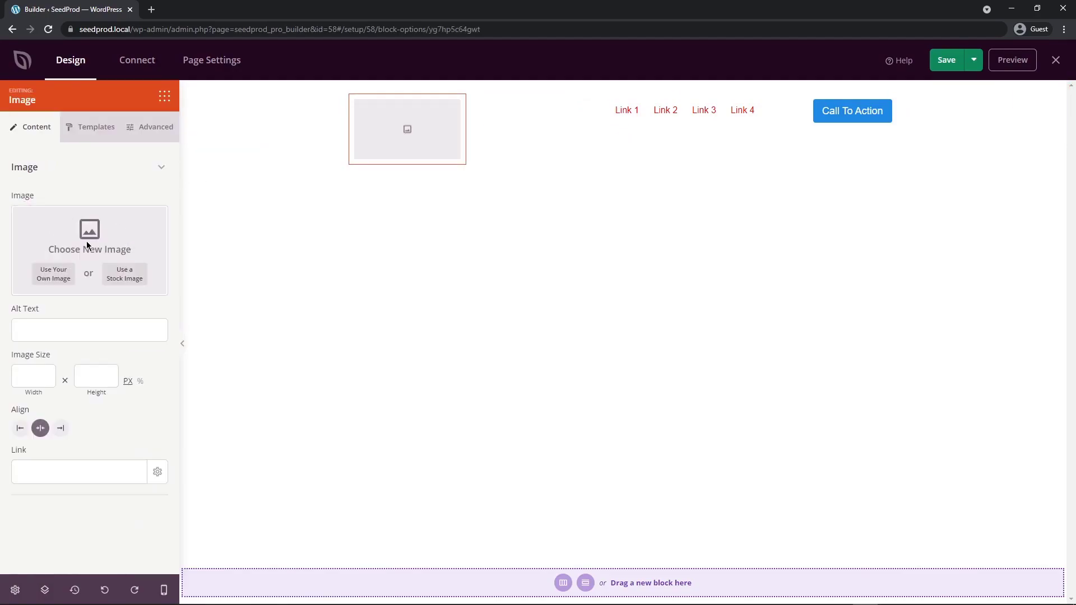
pyautogui.click(55, 277)
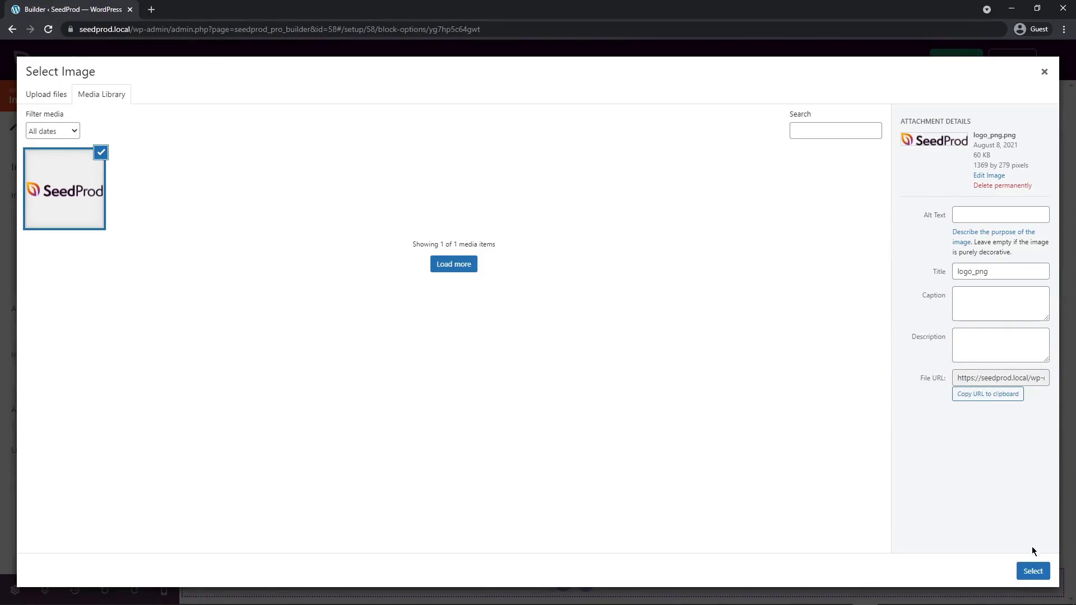
pyautogui.click(1035, 570)
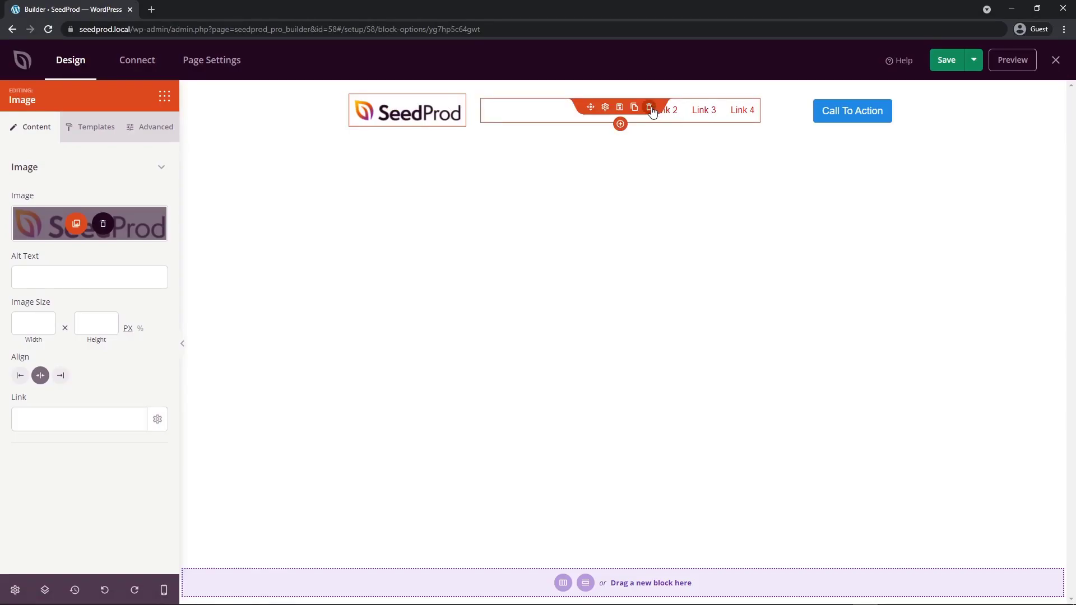
pyautogui.click(651, 108)
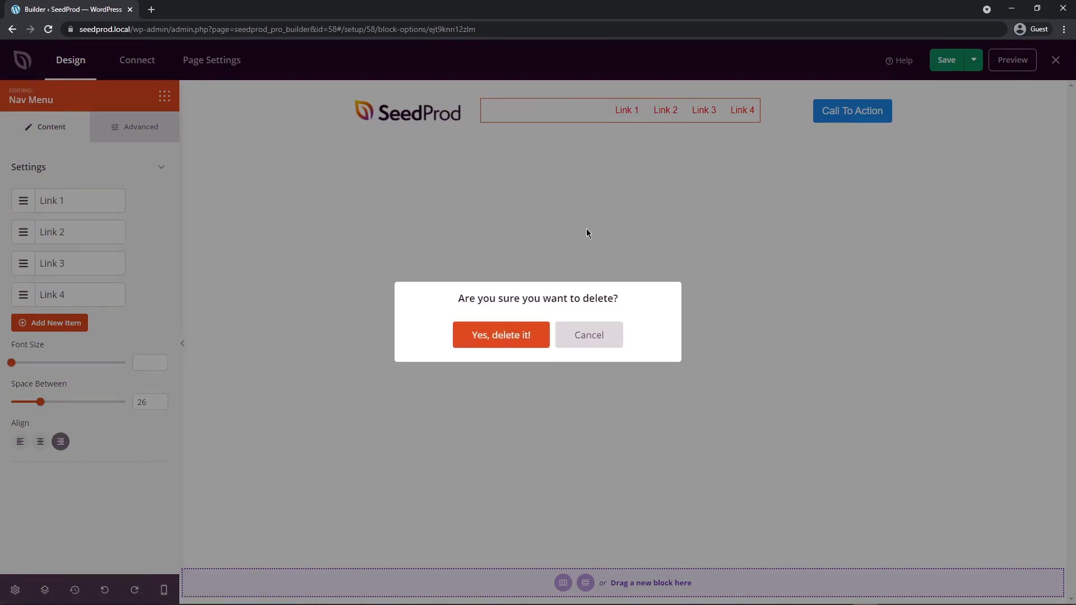
pyautogui.click(503, 335)
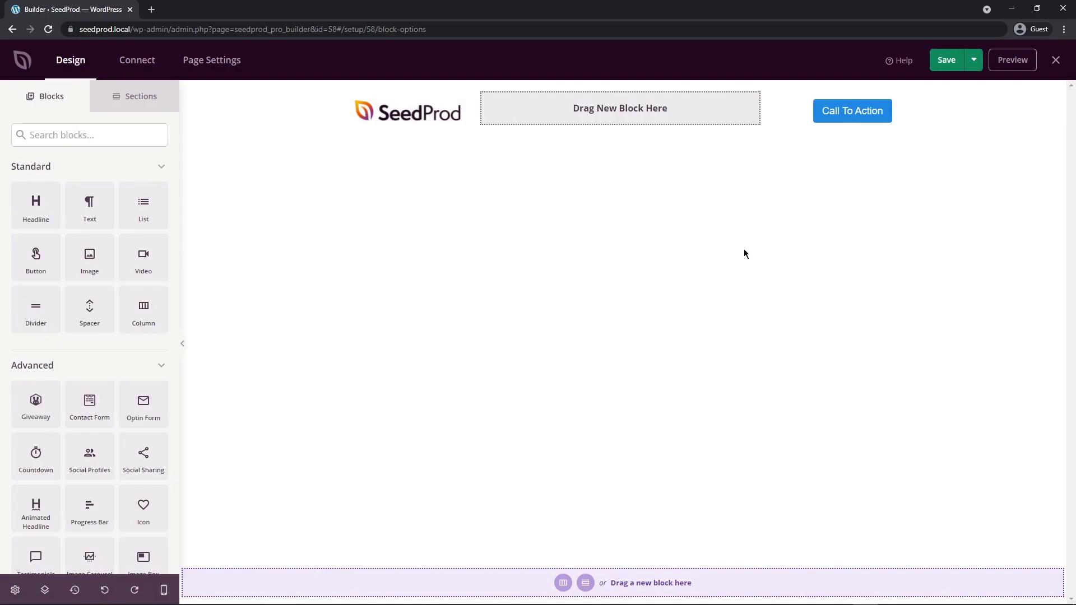
# Change the Call To Action button's text to 'Cart' and leave its sub text empty
pyautogui.moveTo(868, 120)
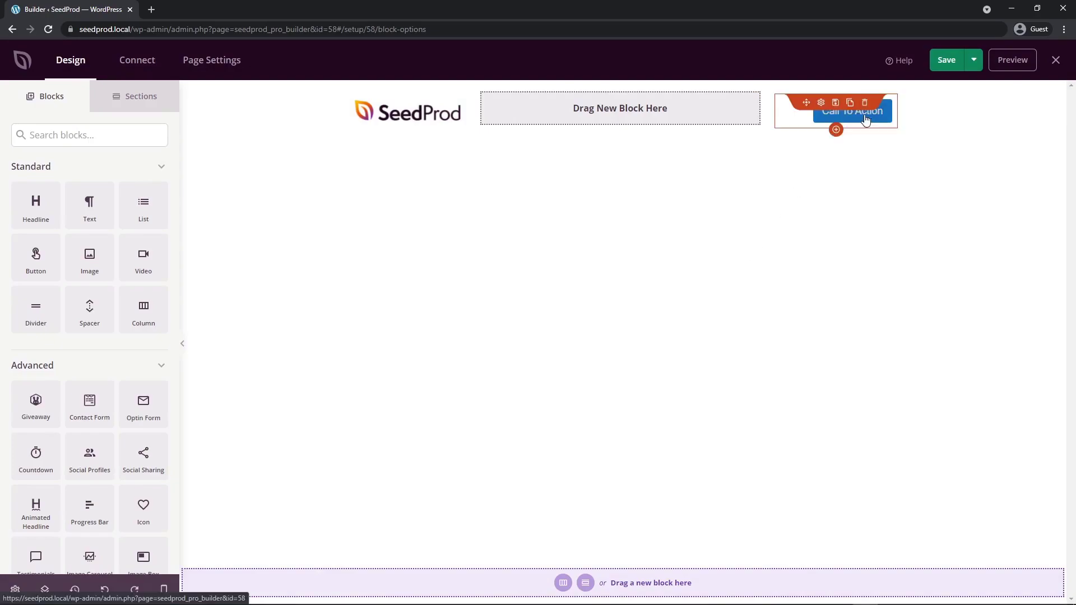
pyautogui.click(820, 108)
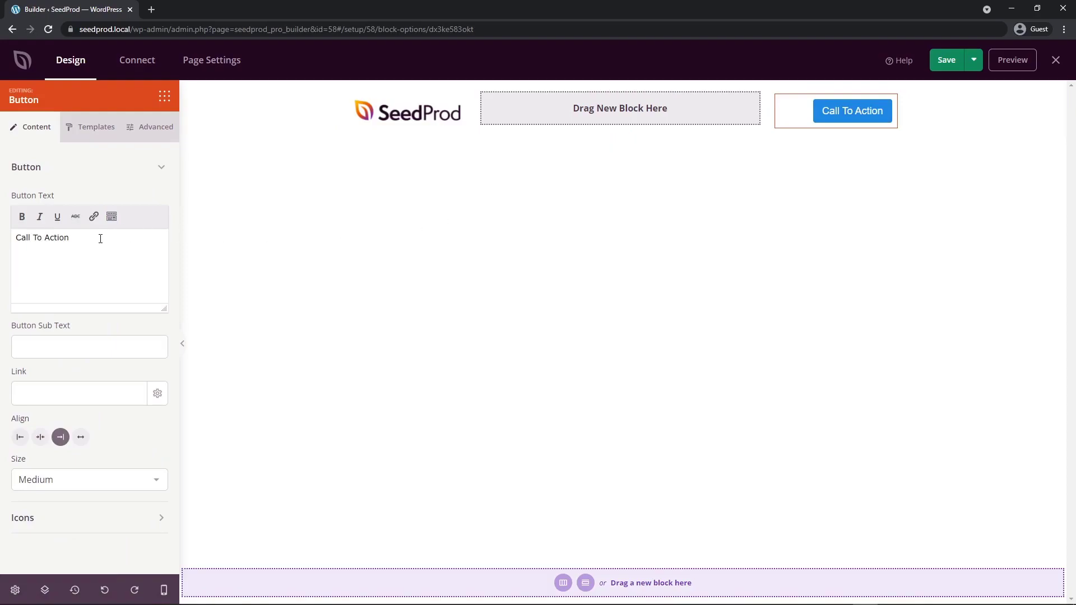
pyautogui.moveTo(98, 238); pyautogui.dragTo(2, 232)
pyautogui.click(91, 237)
pyautogui.moveTo(86, 237); pyautogui.dragTo(14, 236)
pyautogui.write('Cart')
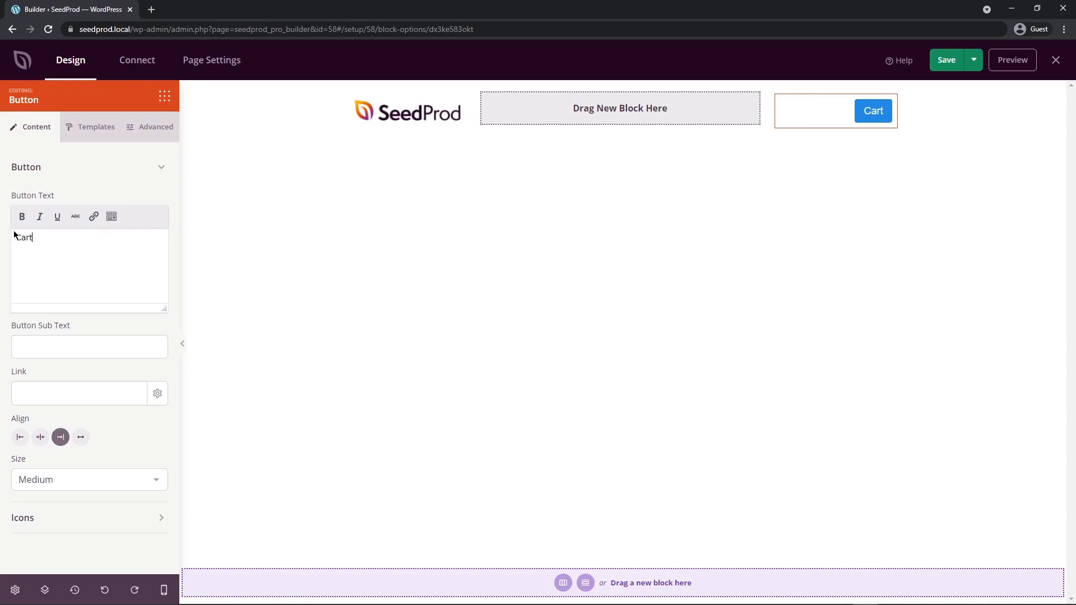
pyautogui.click(72, 348)
pyautogui.write('View Items')
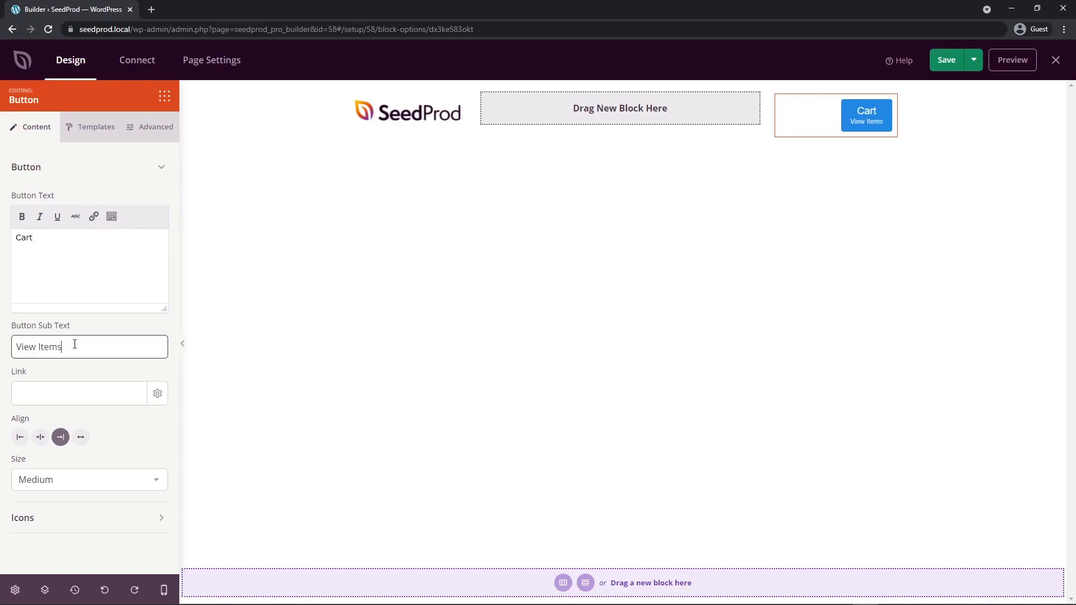
pyautogui.moveTo(88, 347); pyautogui.dragTo(8, 357)
pyautogui.press('BackSpace')
pyautogui.click(58, 393)
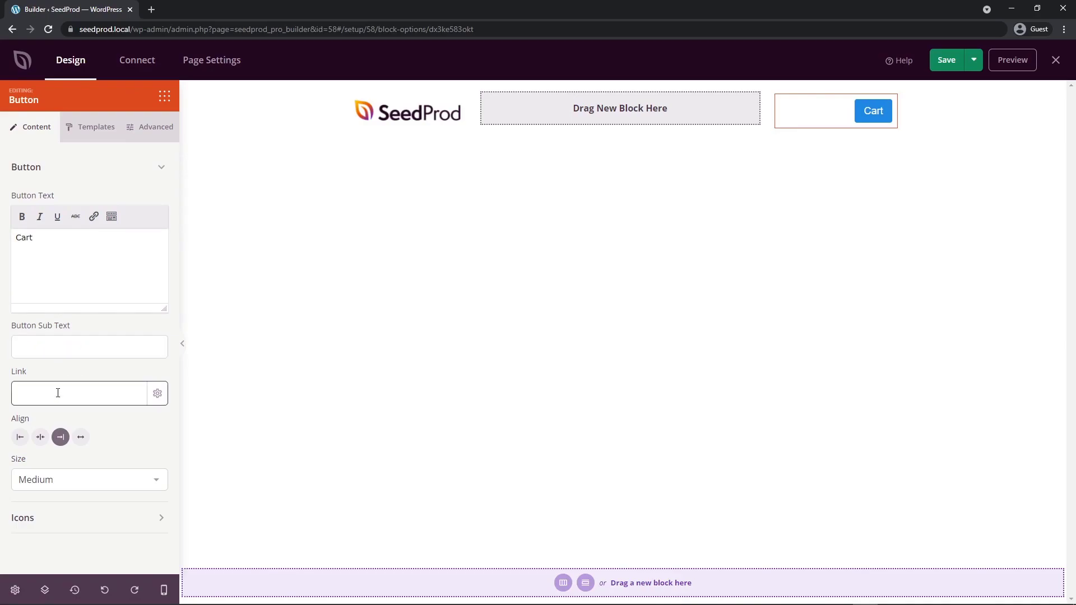
pyautogui.write('https://seedprod.local/cart')
pyautogui.click(81, 481)
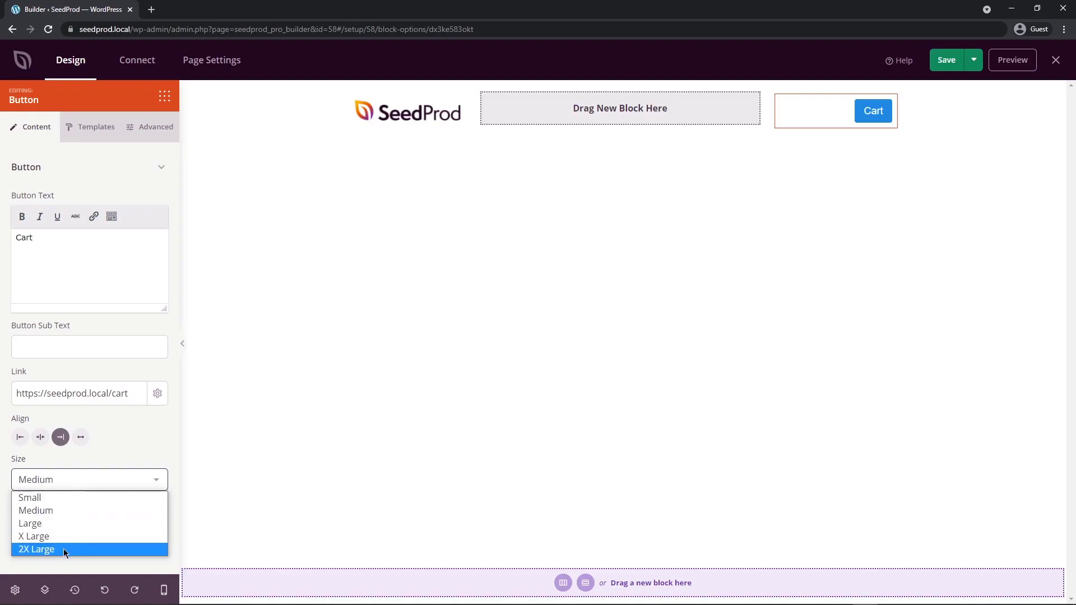
pyautogui.click(63, 548)
pyautogui.click(58, 480)
pyautogui.click(50, 510)
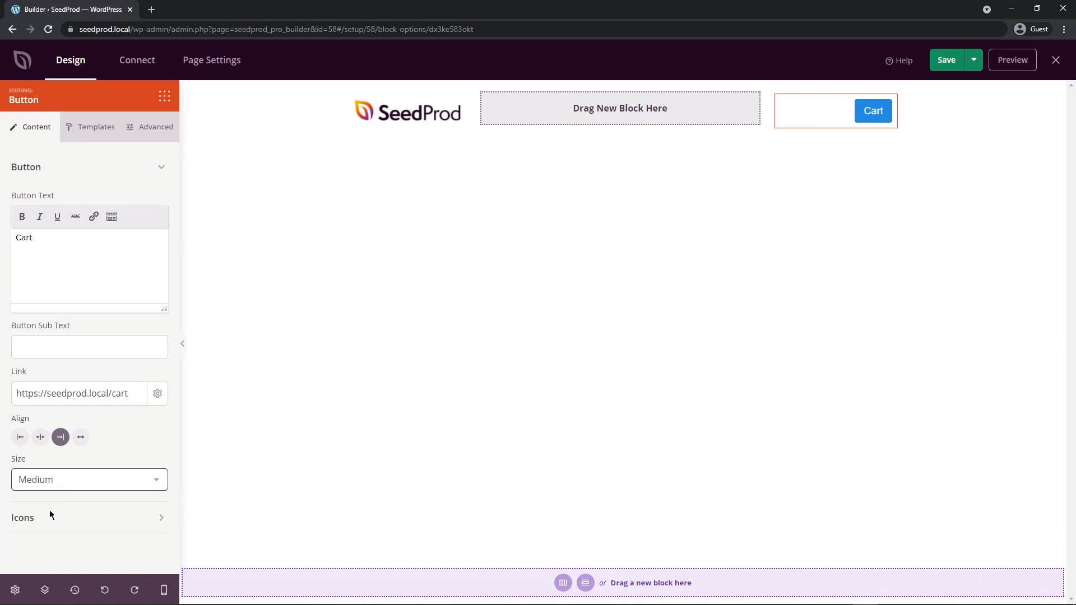
pyautogui.click(77, 517)
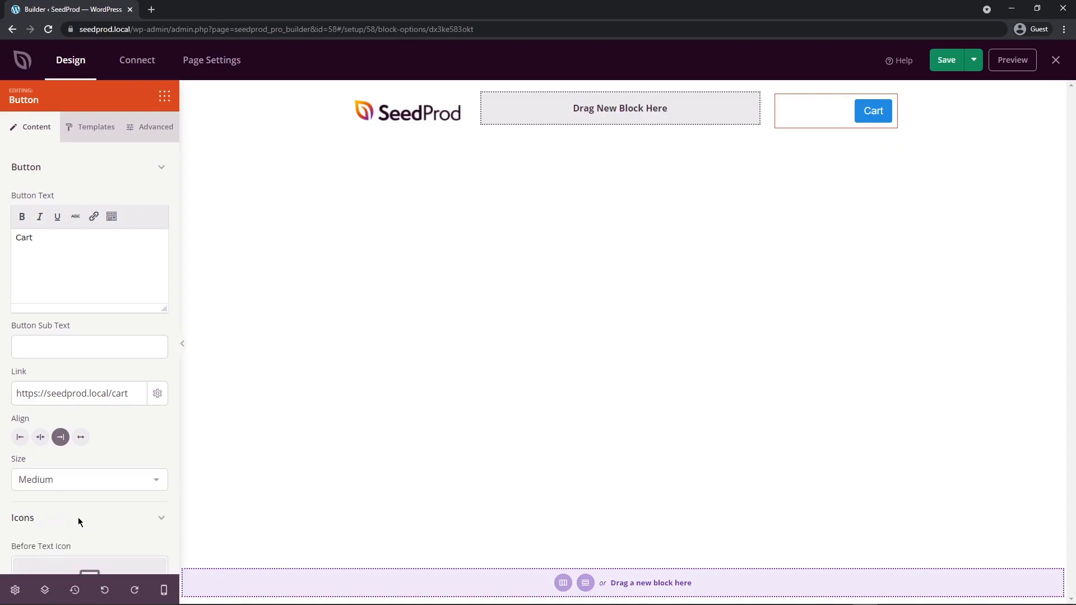
pyautogui.scroll(-3, 81, 515)
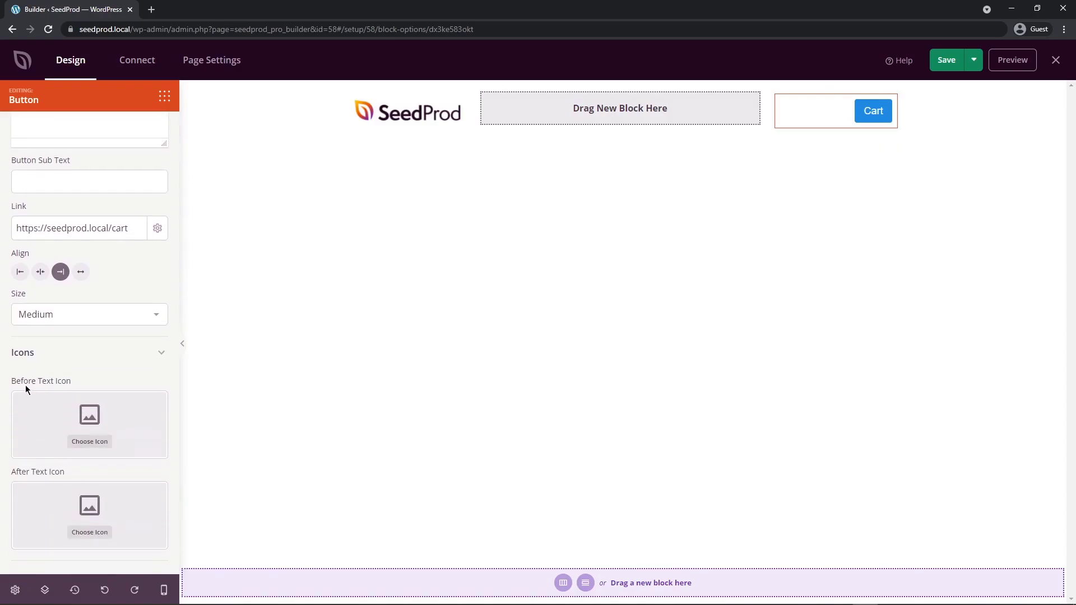
# Add the 'cart' icon after the Cart button's text and insert a new section below the header
pyautogui.click(95, 534)
pyautogui.click(339, 116)
pyautogui.write('ca')
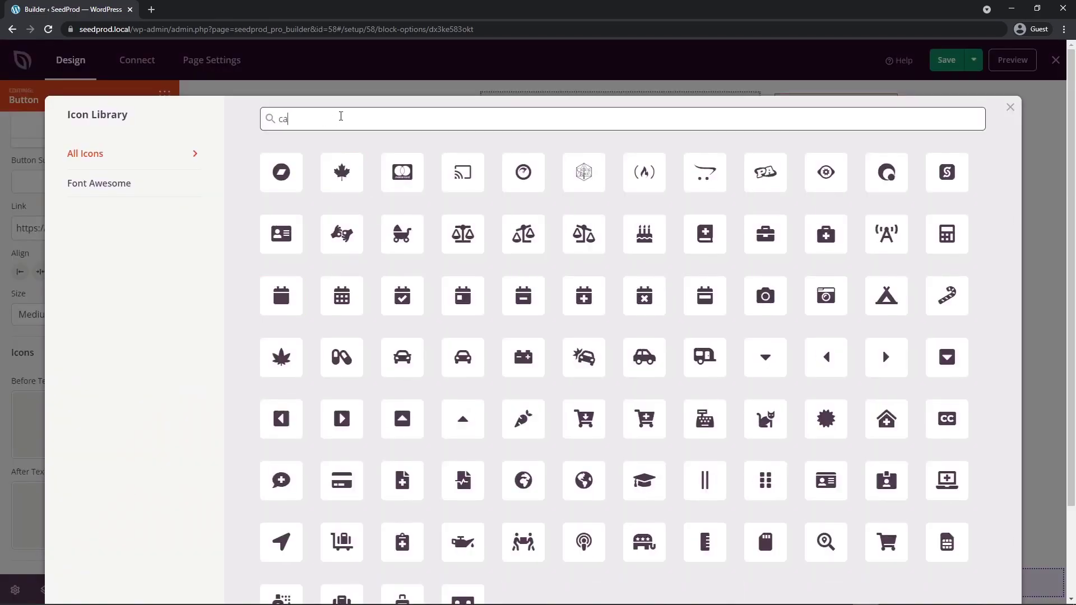
pyautogui.write('rt')
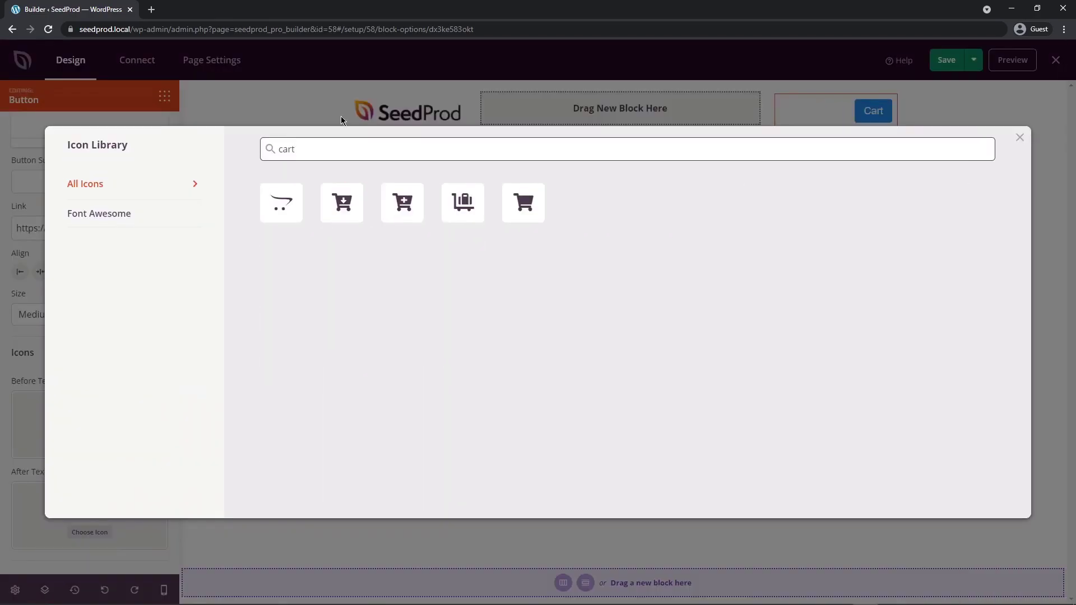
pyautogui.click(524, 203)
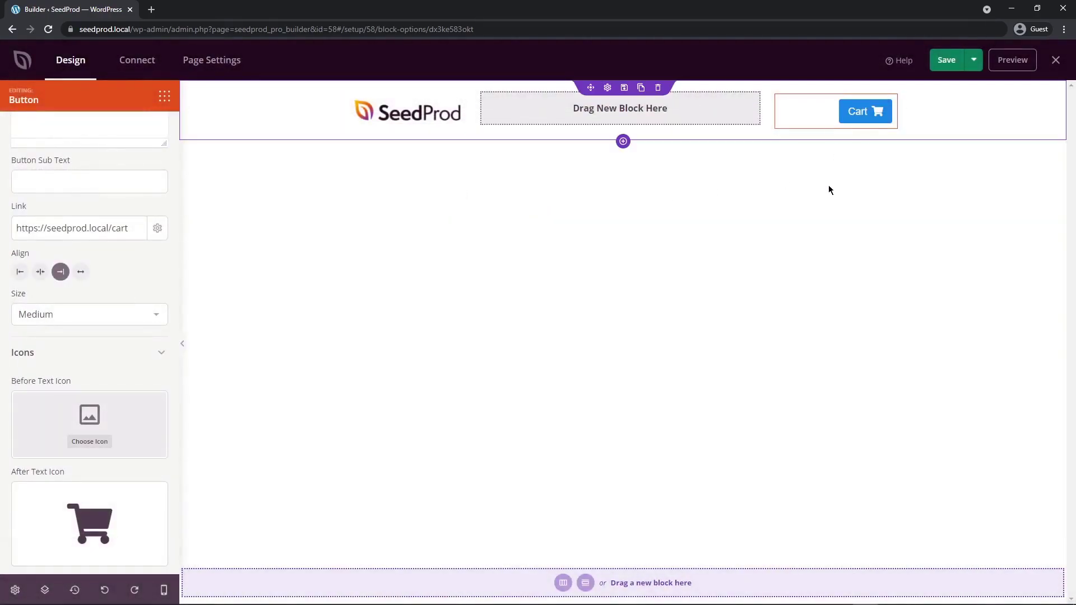
pyautogui.click(623, 142)
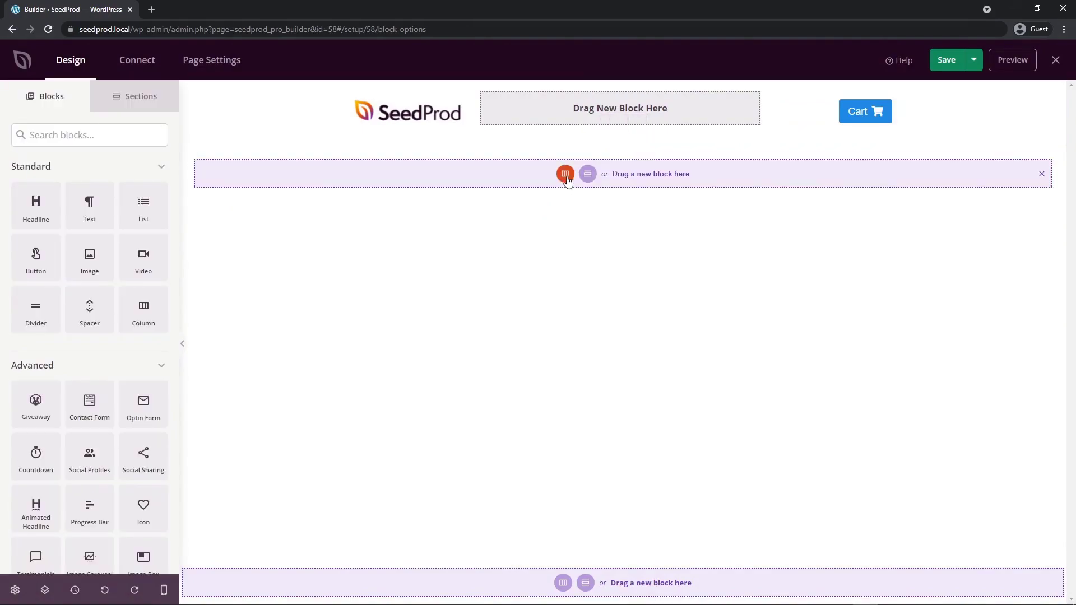
# Give the new section a 2/3 + 1/3 column layout, then return to the Blocks list
pyautogui.click(566, 175)
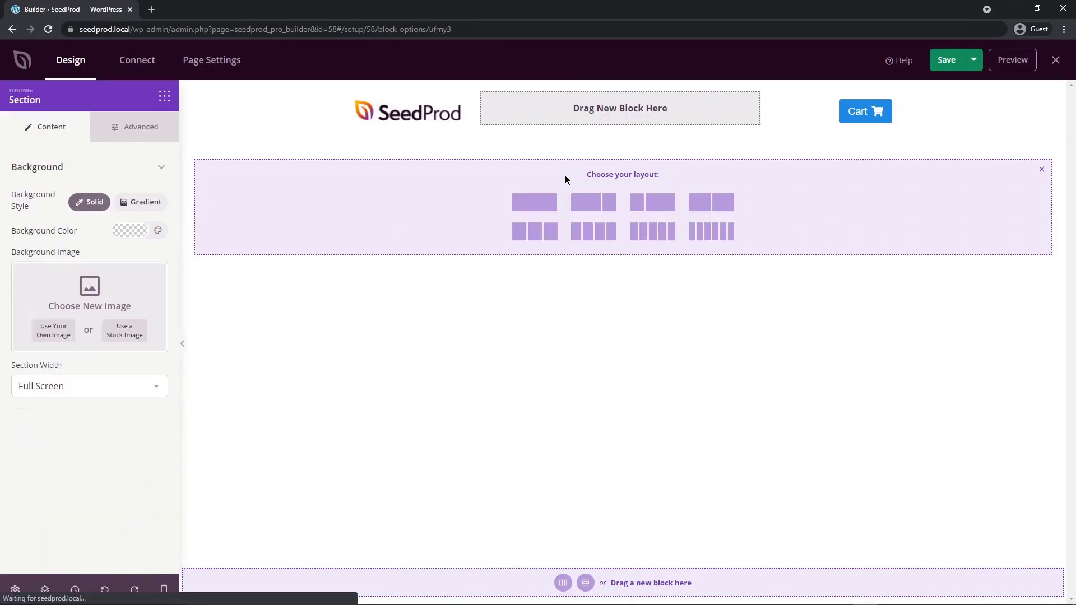
pyautogui.click(596, 205)
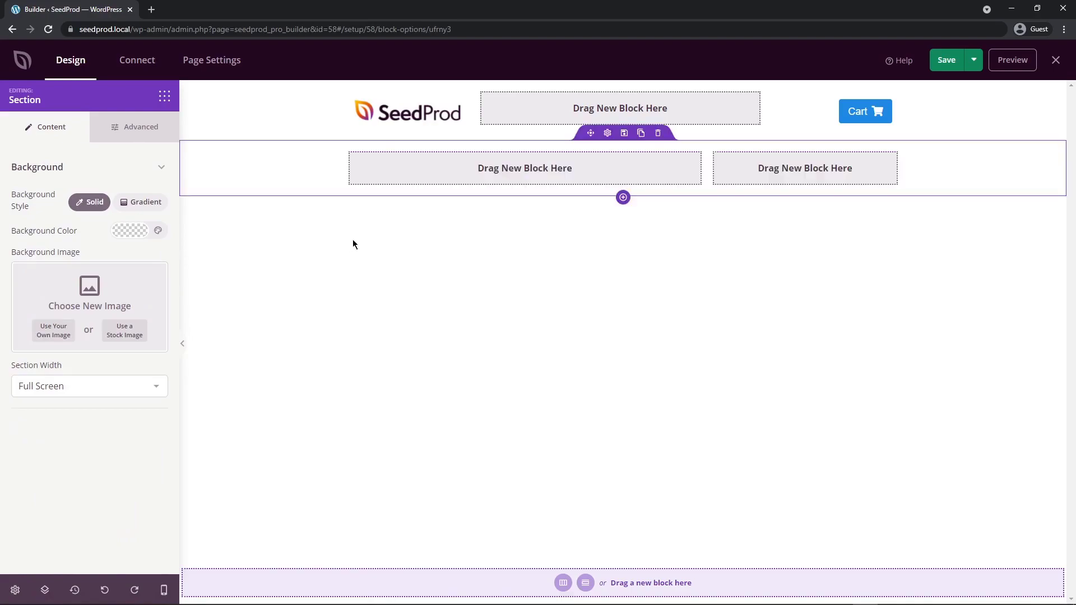
pyautogui.click(164, 99)
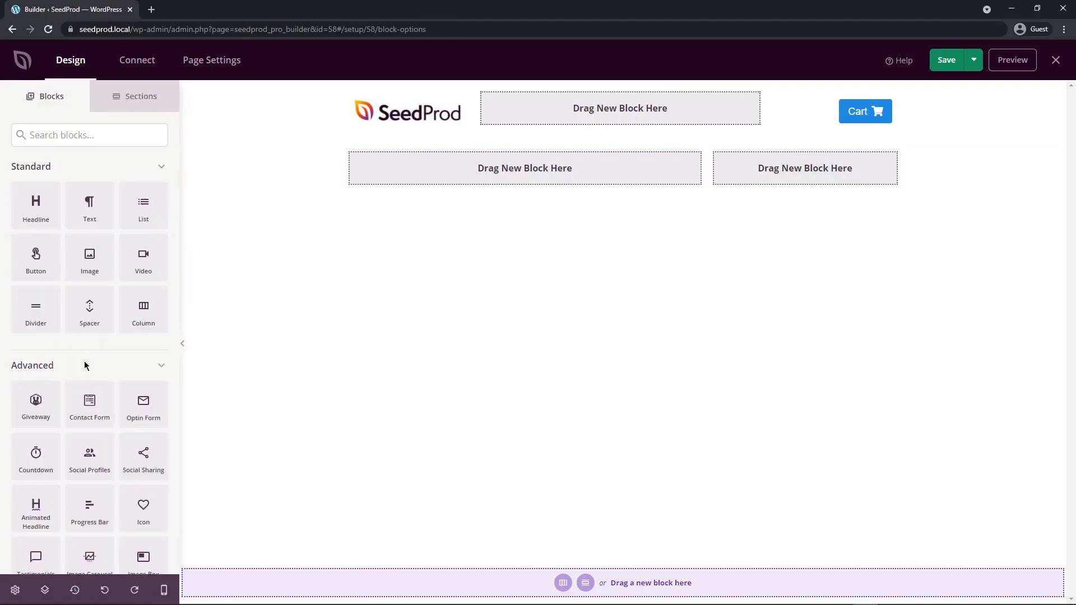
pyautogui.scroll(-10, 87, 314)
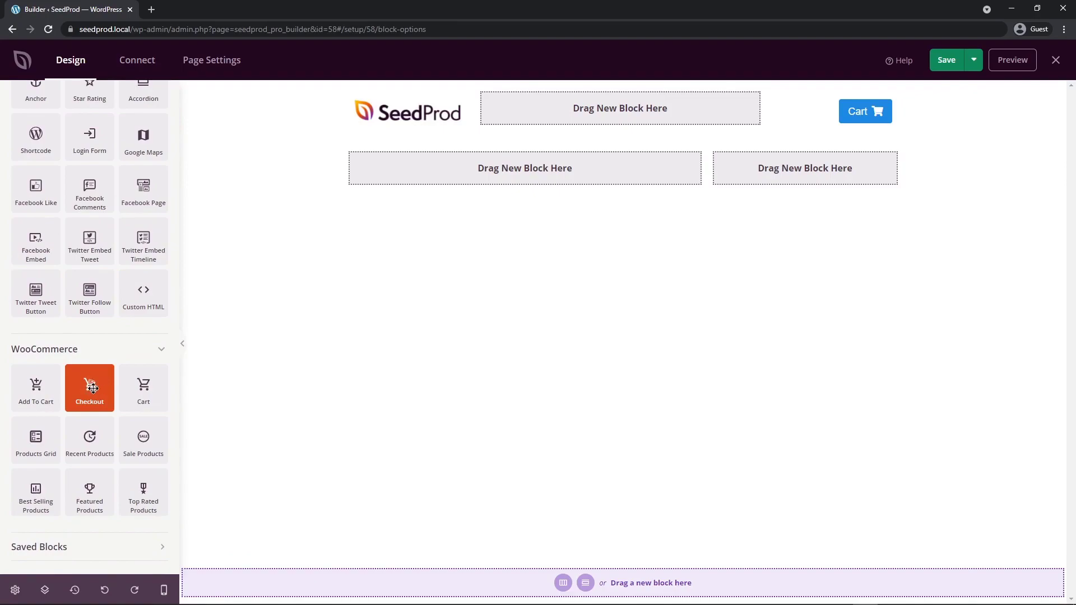
pyautogui.moveTo(89, 389); pyautogui.dragTo(527, 174)
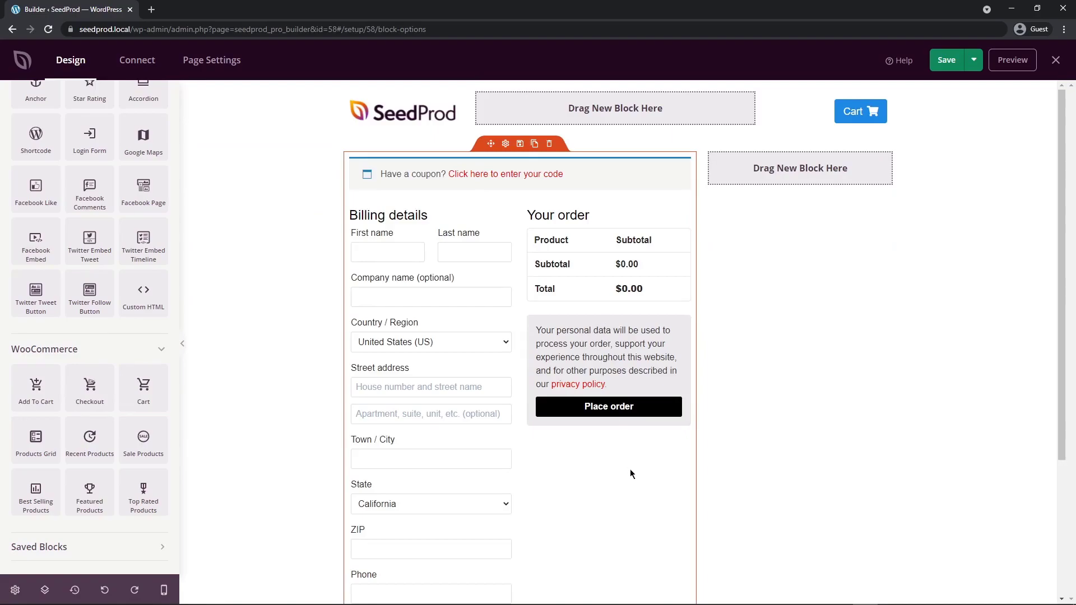
pyautogui.click(505, 144)
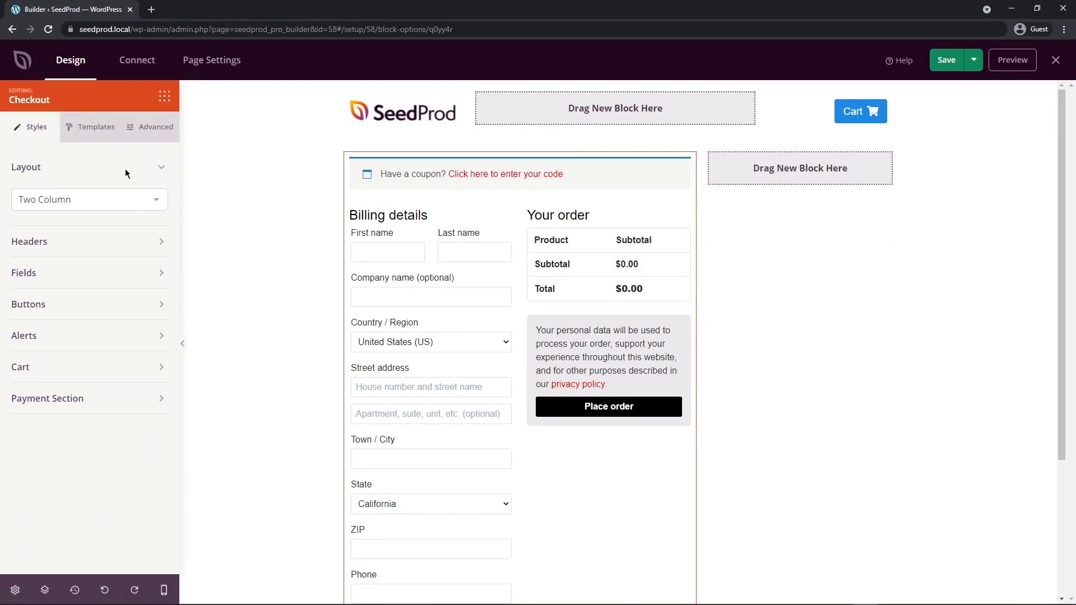
pyautogui.click(388, 104)
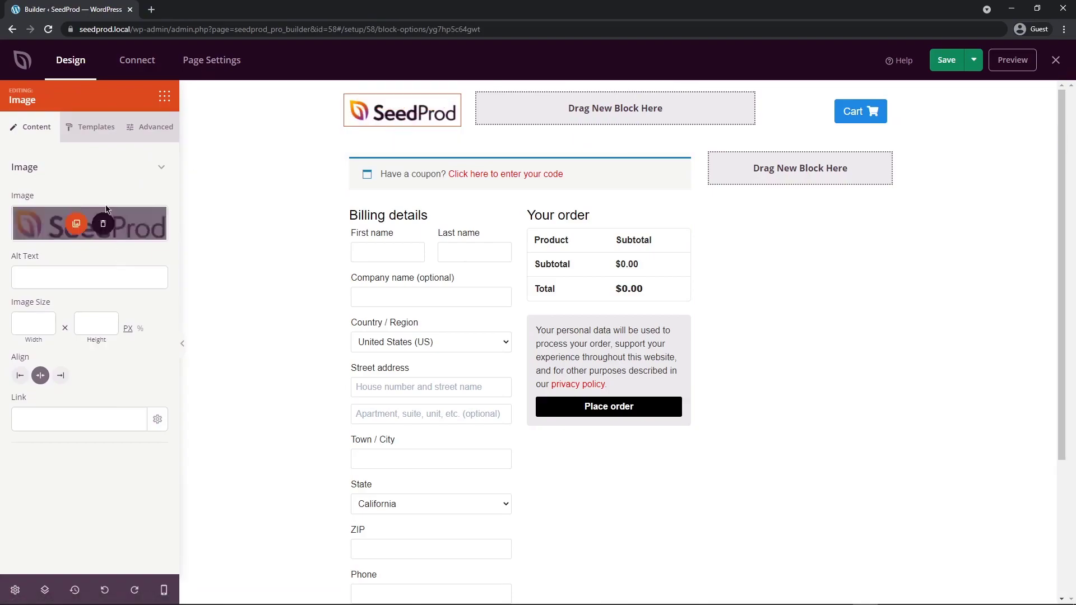
pyautogui.moveTo(101, 225)
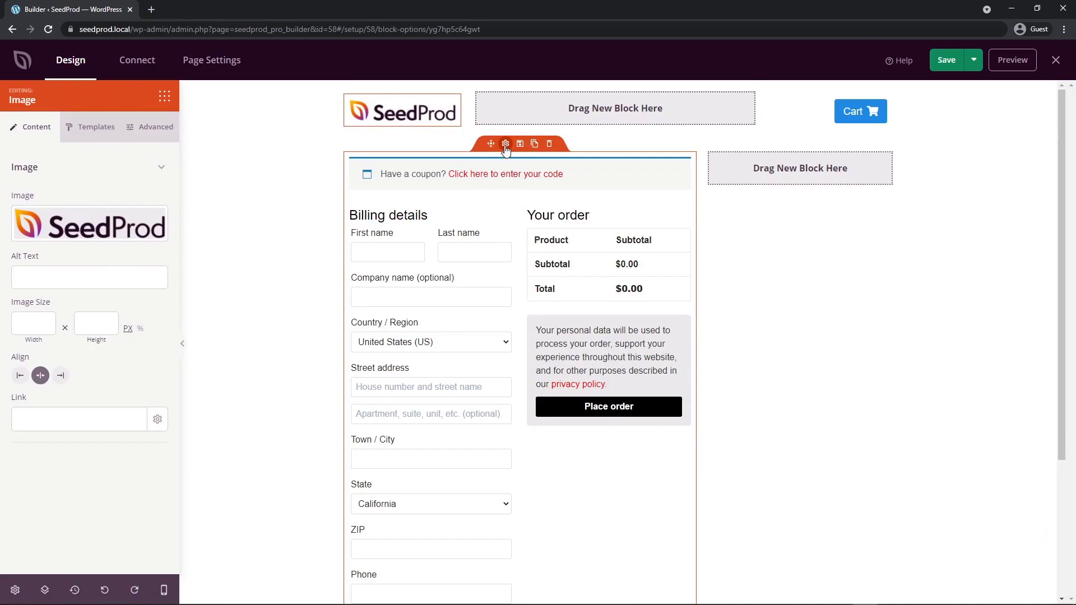
pyautogui.click(506, 144)
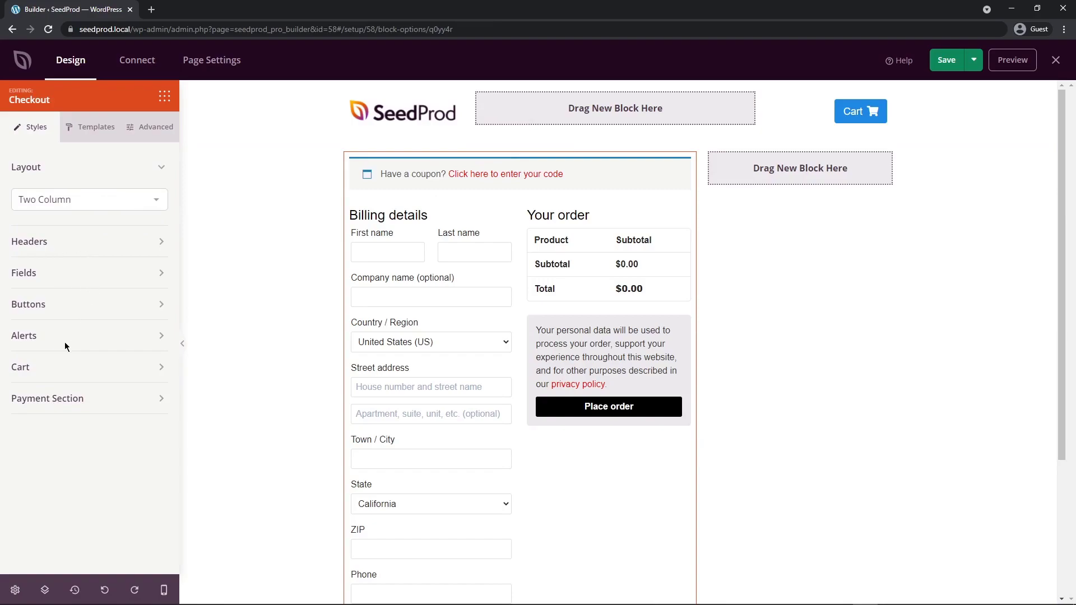
# Switch the checkout form layout to One Column, then back to Two Column
pyautogui.click(26, 200)
pyautogui.click(47, 219)
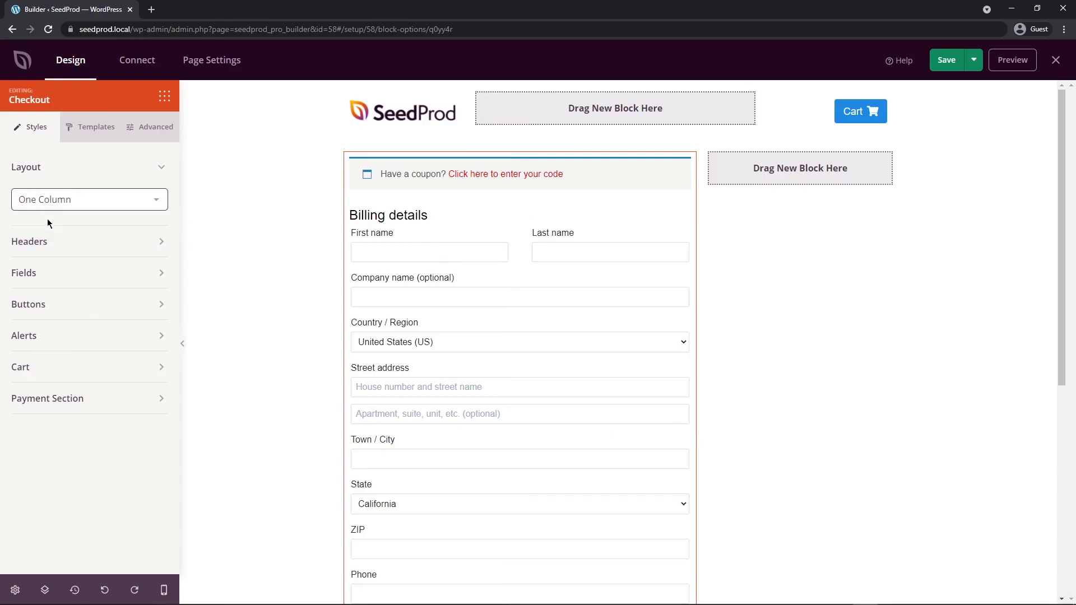
pyautogui.scroll(-3, 1053, 213)
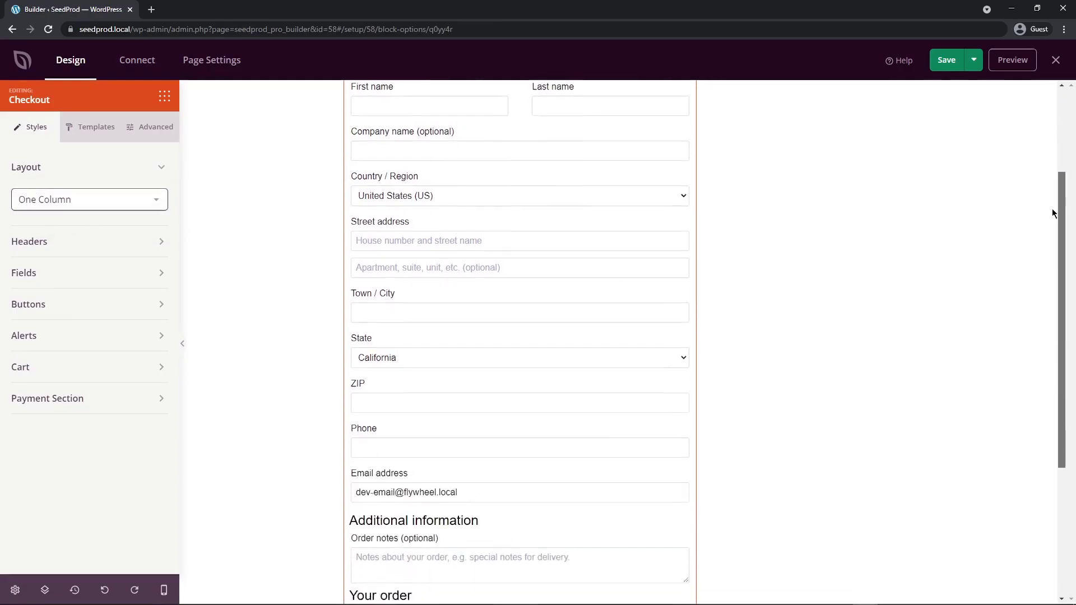
pyautogui.scroll(-3, 1052, 213)
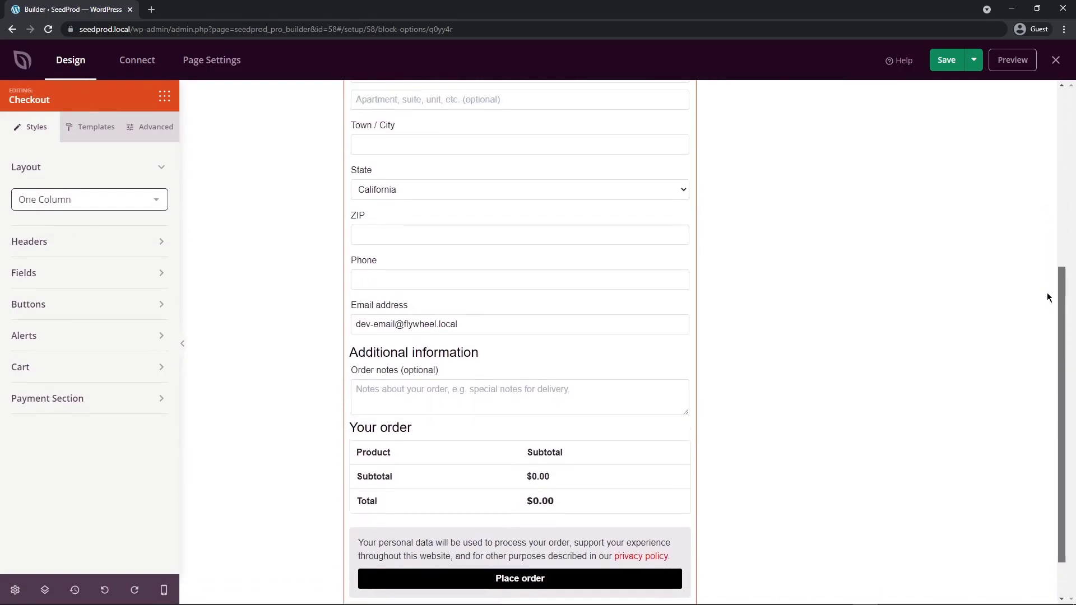
pyautogui.moveTo(1050, 298); pyautogui.dragTo(1049, 145)
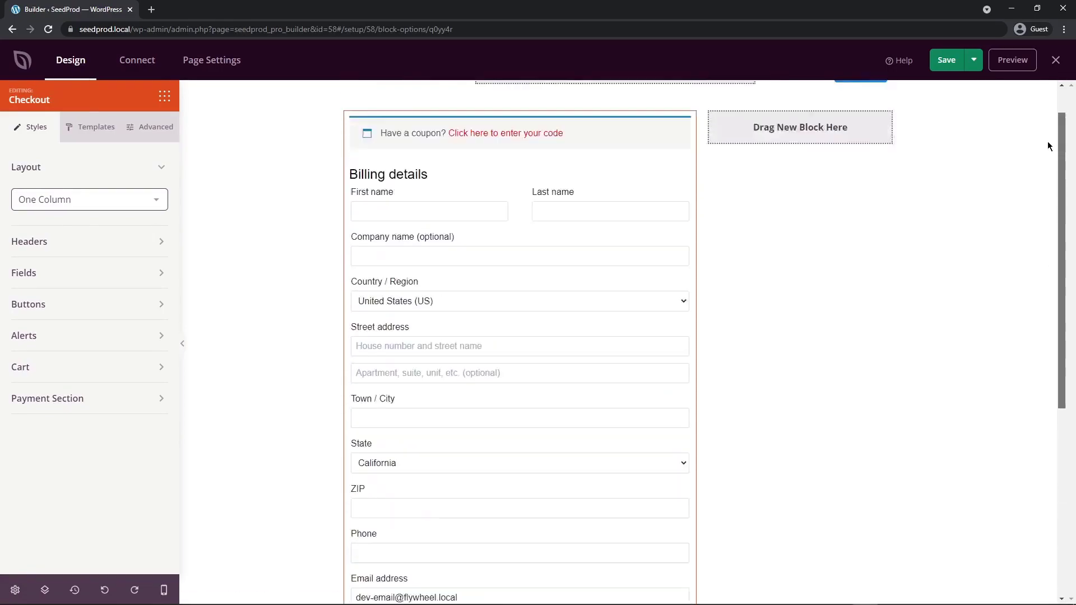
pyautogui.click(159, 166)
# Try red and green header colours, clear the header colour, and expand the Fields styling section
pyautogui.click(69, 198)
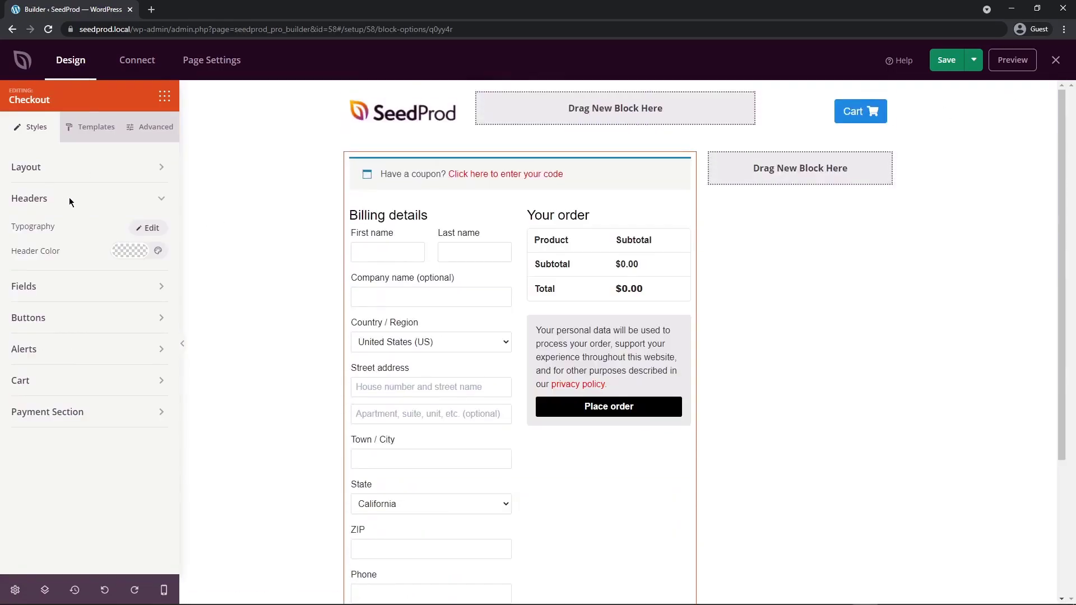
pyautogui.click(123, 254)
pyautogui.moveTo(112, 310)
pyautogui.mouseDown()
pyautogui.moveTo(206, 281)
pyautogui.moveTo(123, 294)
pyautogui.mouseUp()
pyautogui.click(77, 341)
pyautogui.click(124, 296)
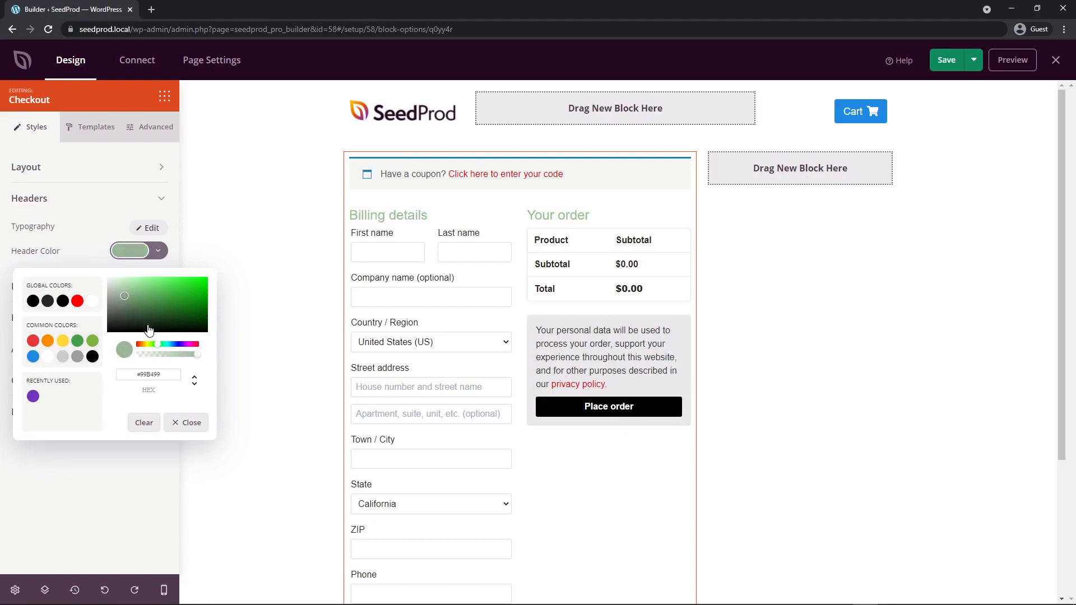
pyautogui.click(144, 423)
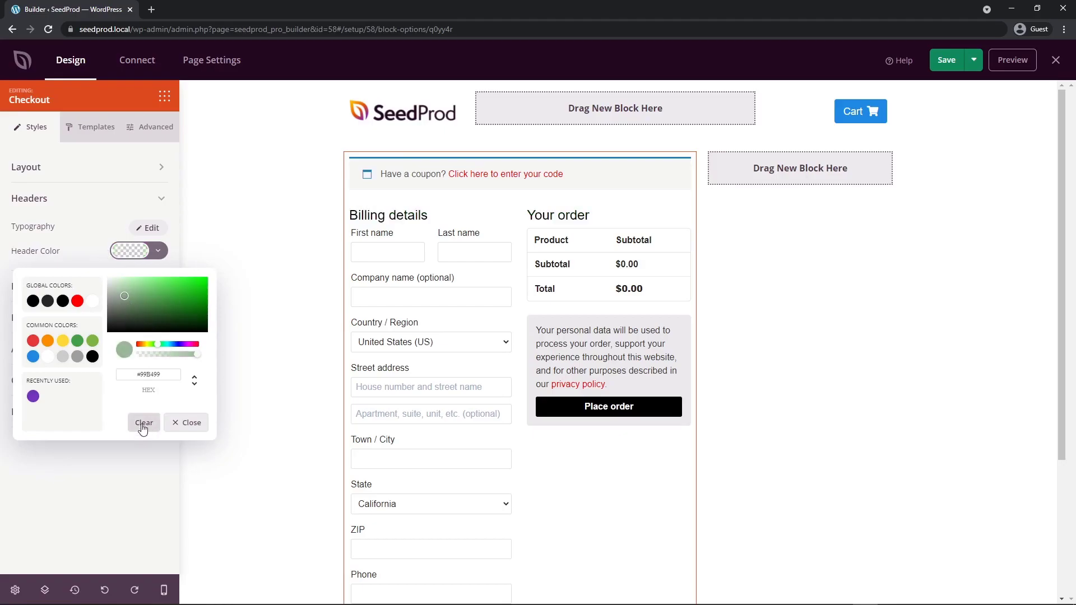
pyautogui.click(94, 443)
pyautogui.click(159, 196)
pyautogui.click(82, 232)
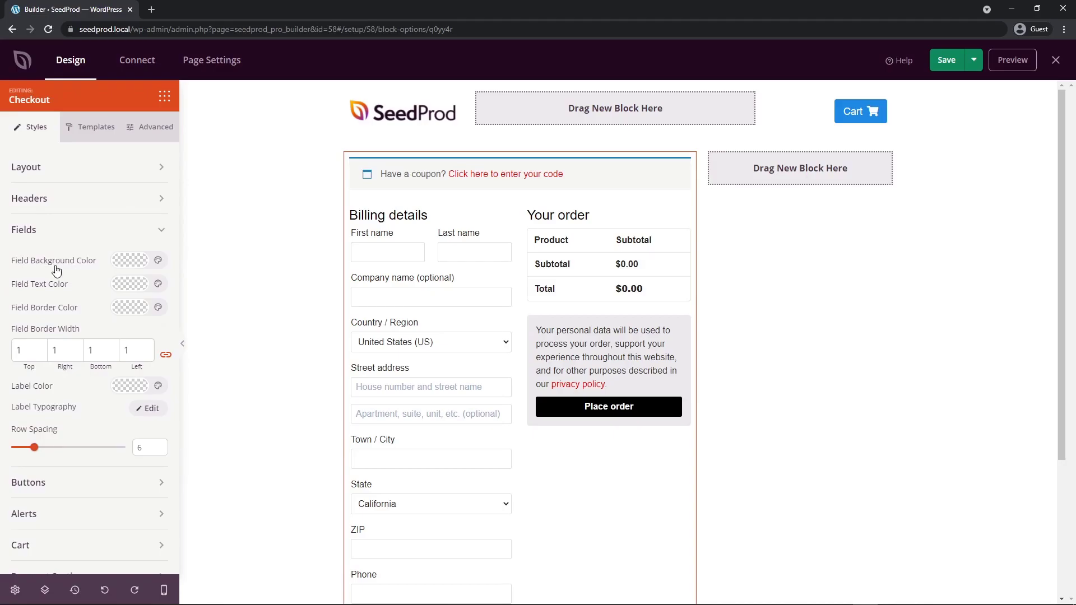
pyautogui.scroll(-1, 82, 294)
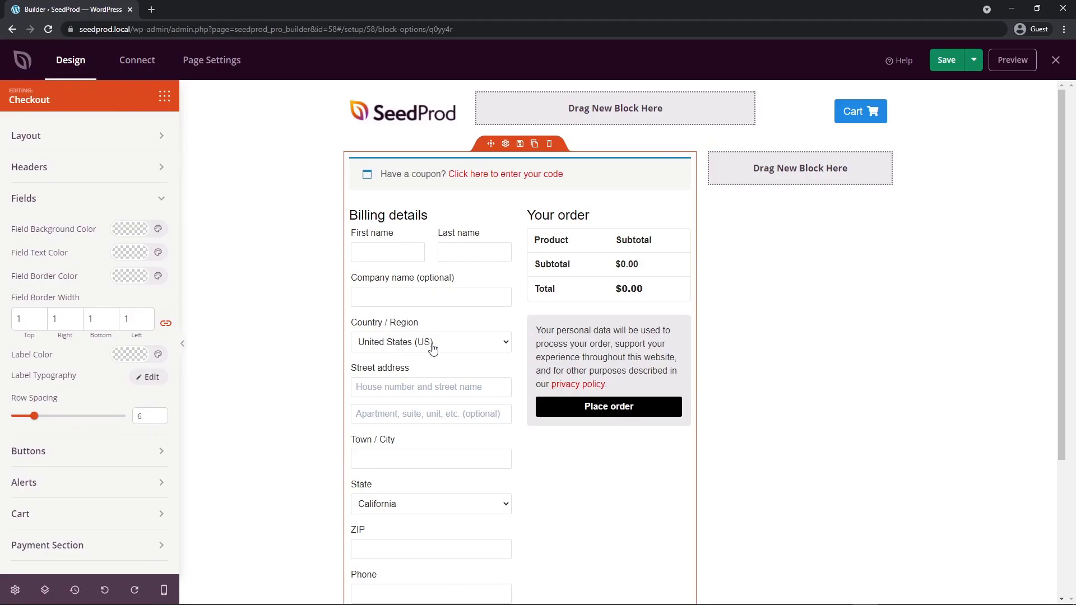
pyautogui.click(113, 196)
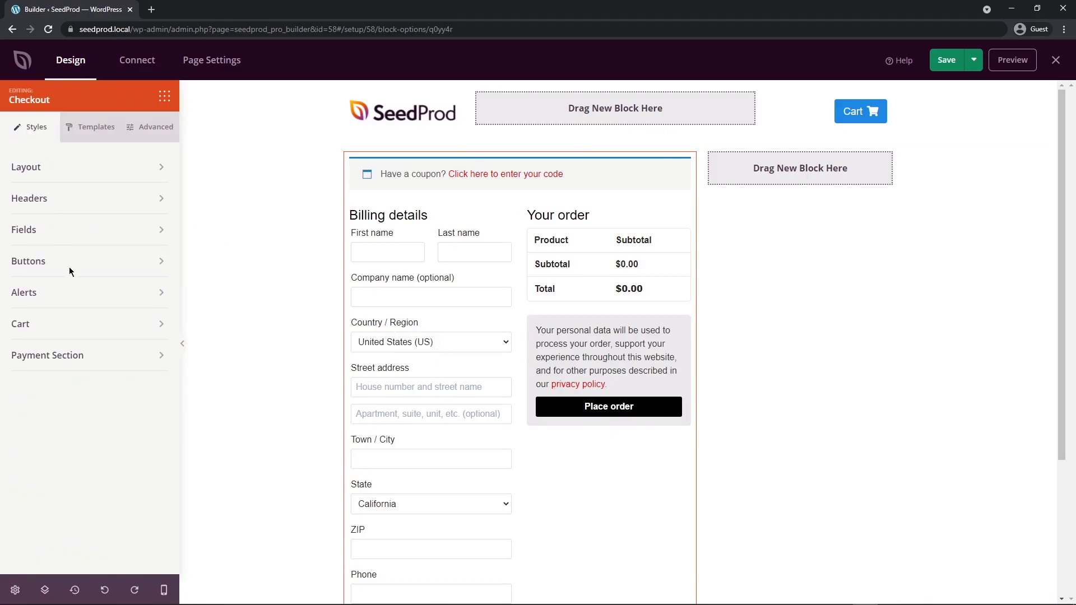
pyautogui.click(84, 261)
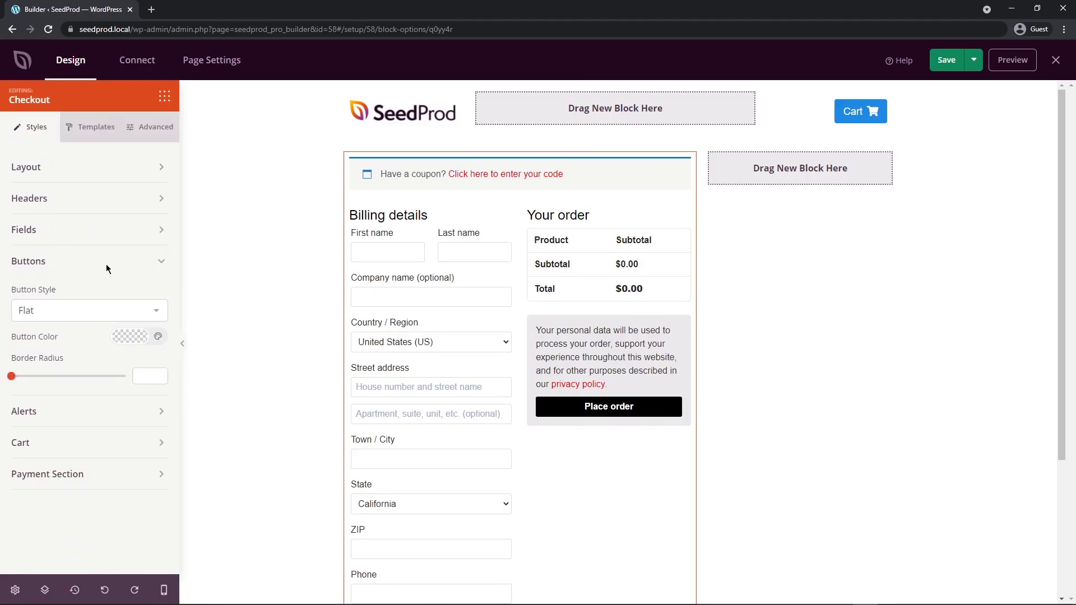
pyautogui.click(112, 311)
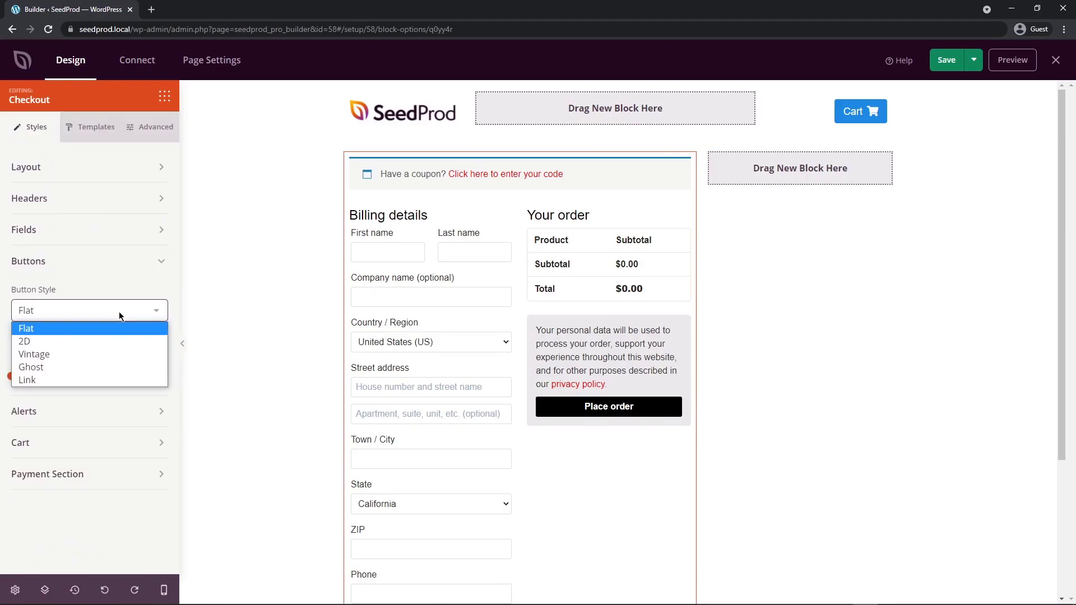
pyautogui.click(63, 371)
pyautogui.click(61, 311)
pyautogui.click(60, 355)
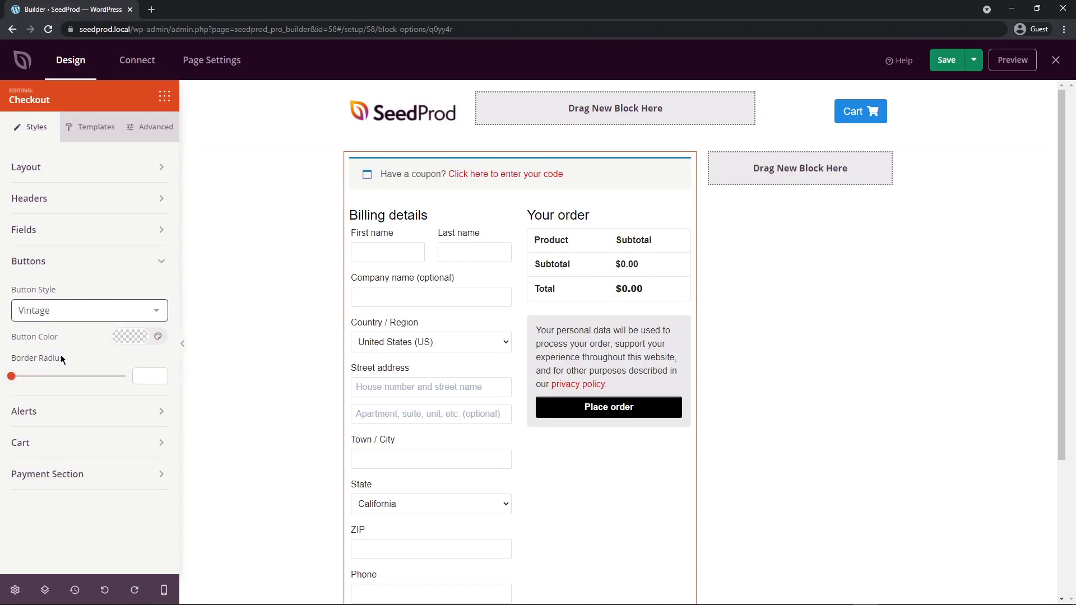
pyautogui.click(91, 310)
pyautogui.click(25, 322)
pyautogui.click(119, 350)
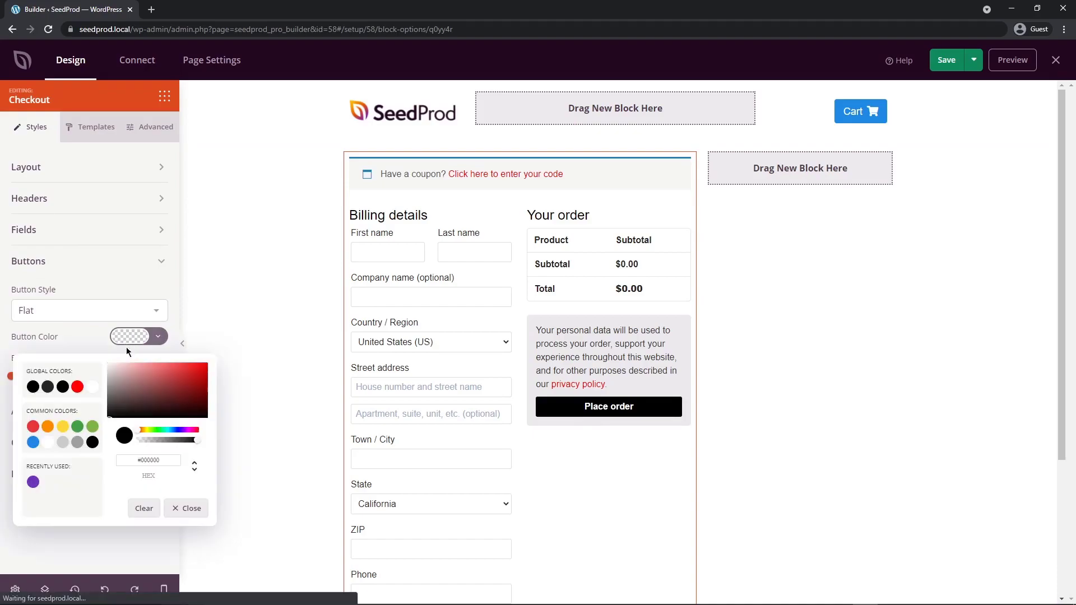
pyautogui.moveTo(168, 373)
pyautogui.mouseDown()
pyautogui.moveTo(180, 377)
pyautogui.moveTo(164, 388)
pyautogui.mouseUp()
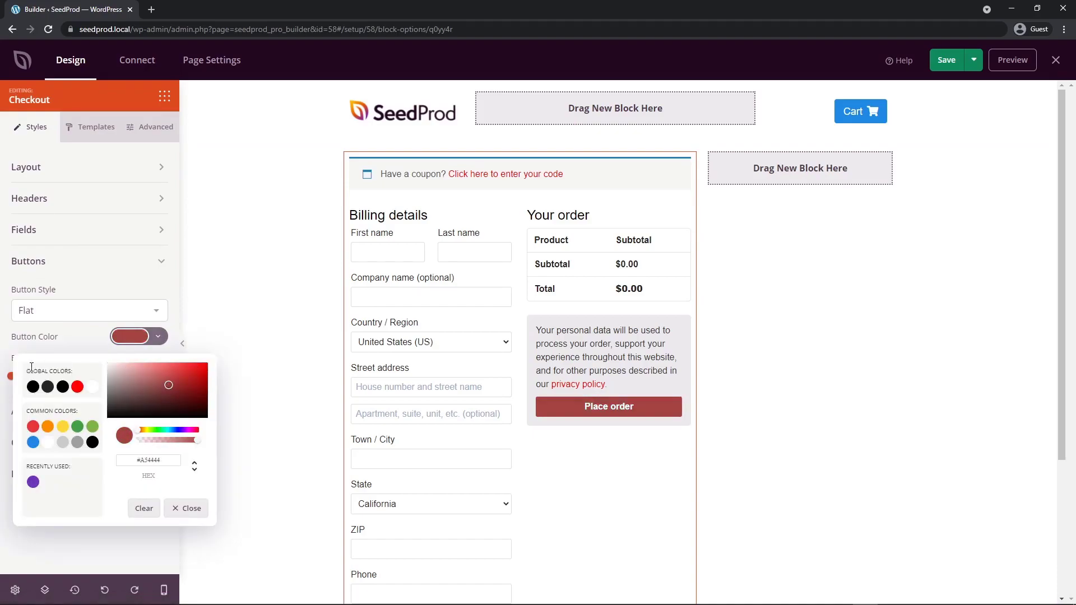
pyautogui.click(143, 511)
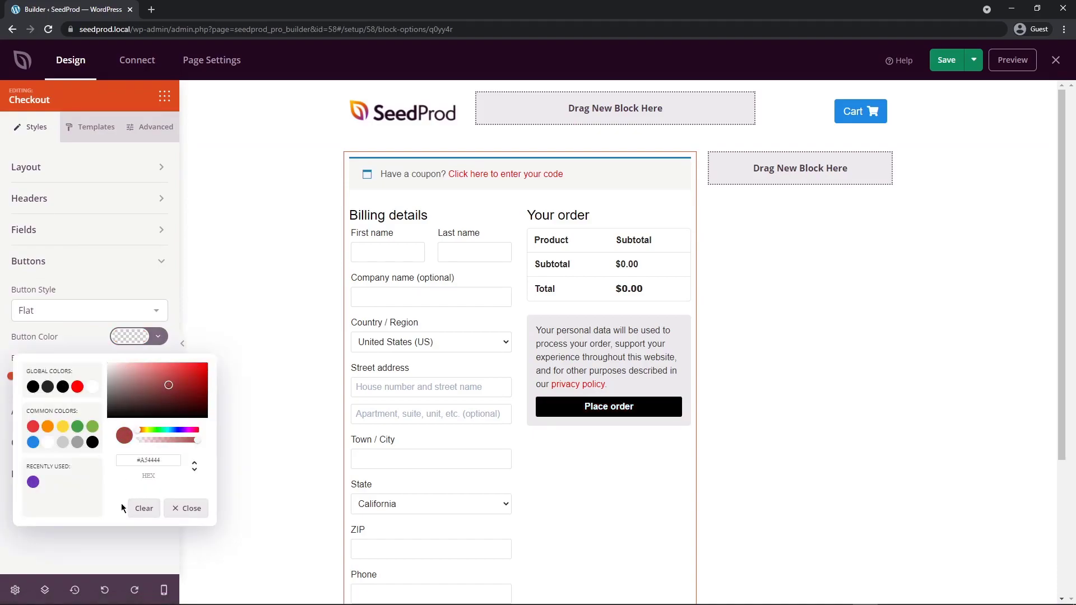
pyautogui.click(120, 539)
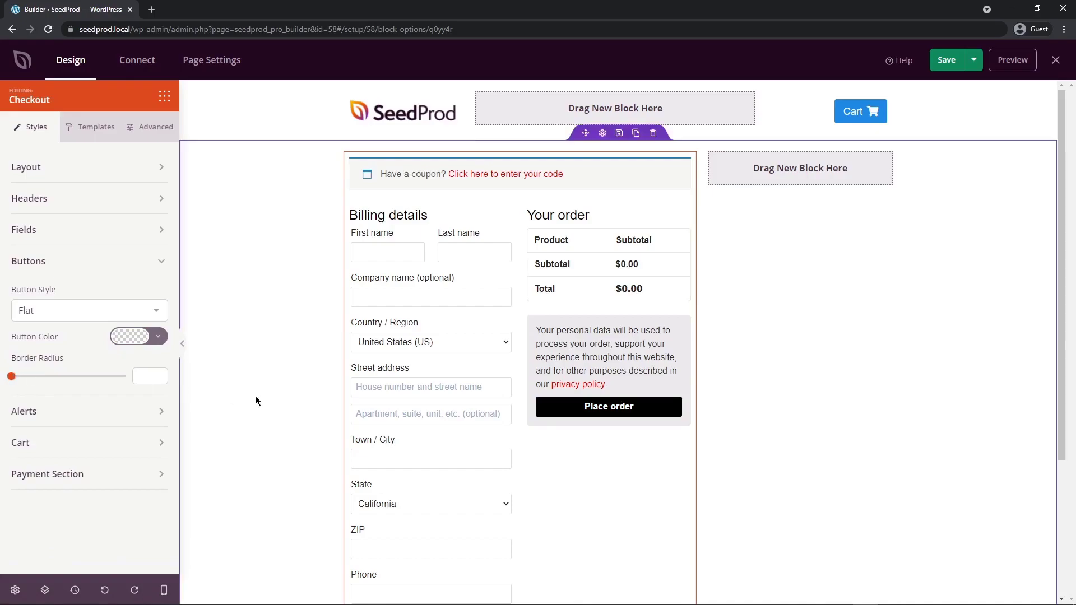
pyautogui.moveTo(11, 377); pyautogui.dragTo(206, 381)
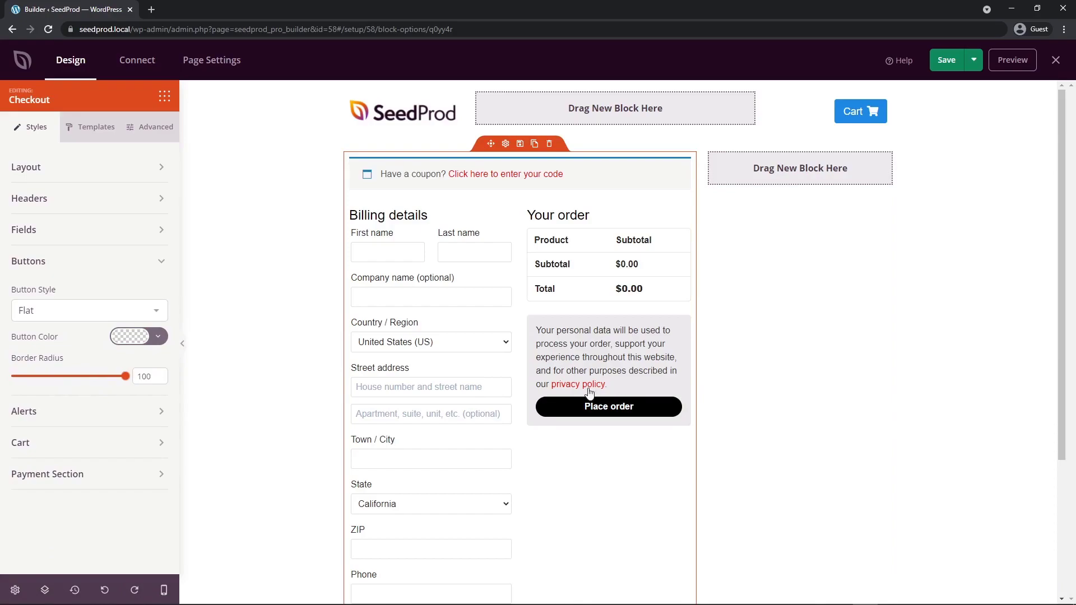
pyautogui.moveTo(126, 376); pyautogui.dragTo(19, 377)
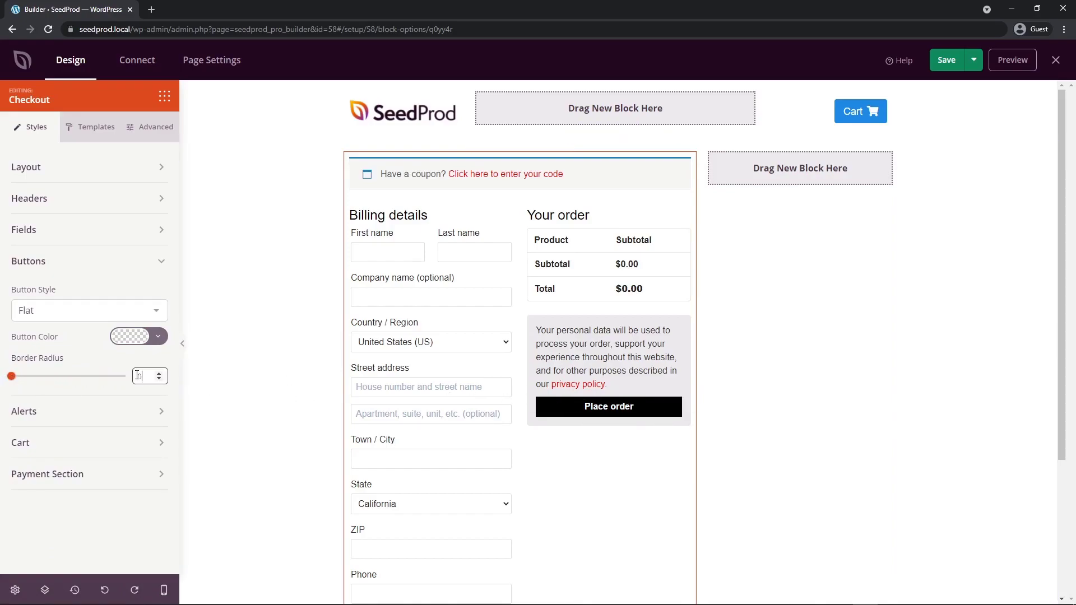
# Check the Alerts colours and try brown and red order-table backgrounds in the Cart section
pyautogui.click(161, 261)
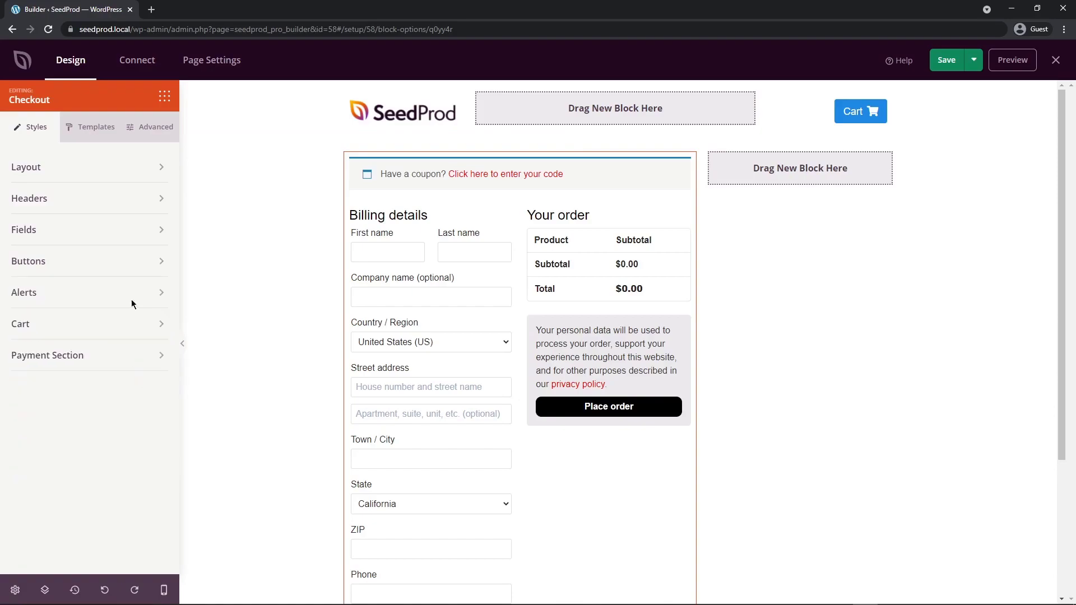
pyautogui.click(161, 292)
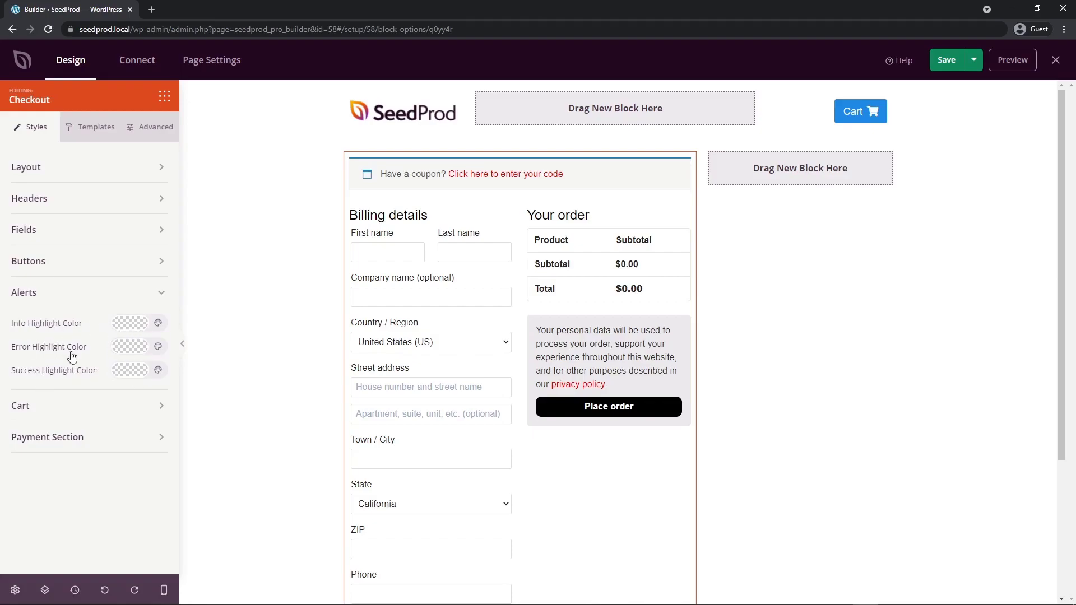
pyautogui.click(51, 293)
pyautogui.click(157, 326)
pyautogui.scroll(-2, 106, 335)
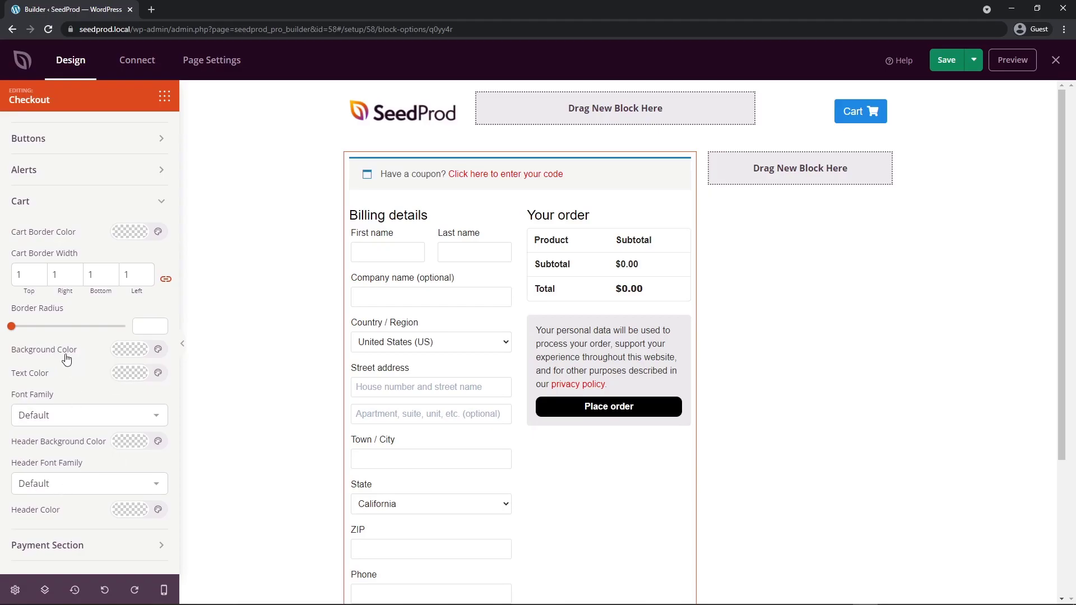
pyautogui.click(129, 349)
pyautogui.click(147, 409)
pyautogui.moveTo(148, 408); pyautogui.dragTo(185, 382)
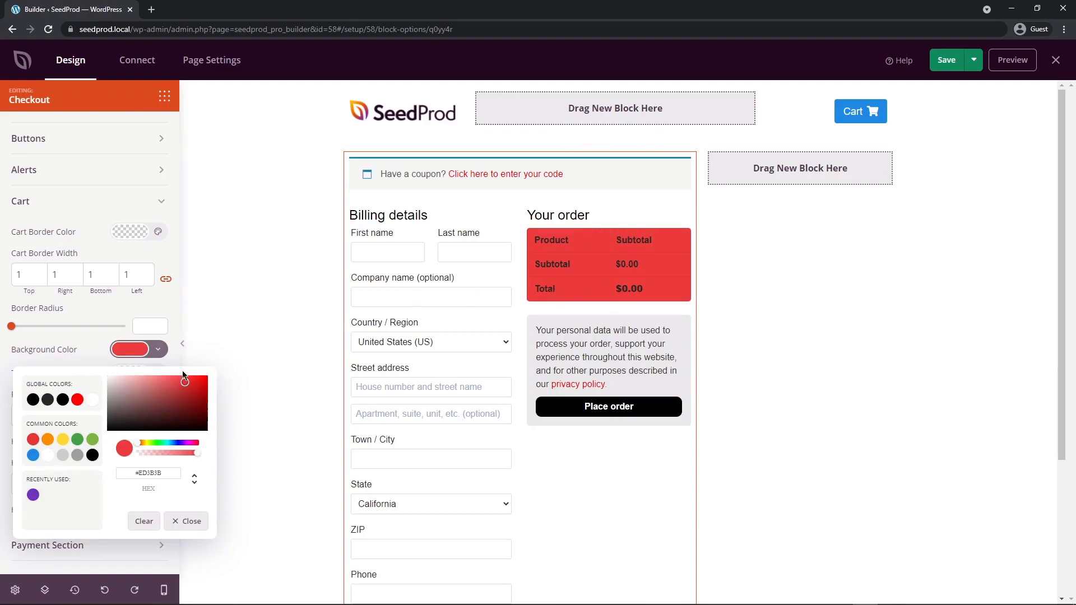
# Try red and pink backgrounds for the Payment Section
pyautogui.click(161, 545)
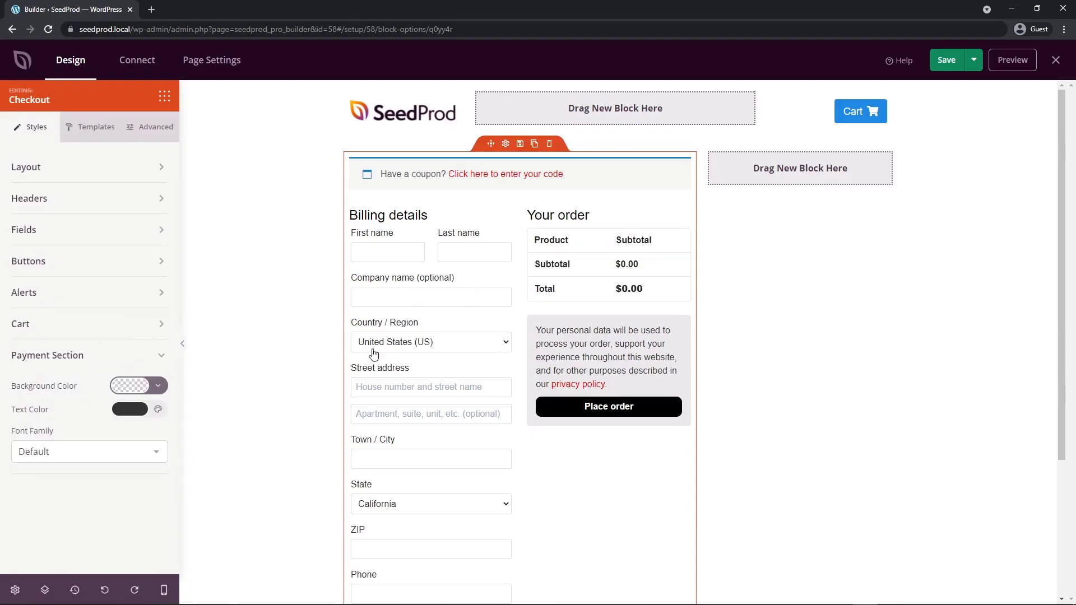
pyautogui.click(127, 387)
pyautogui.moveTo(143, 429)
pyautogui.mouseDown()
pyautogui.moveTo(193, 447)
pyautogui.moveTo(192, 416)
pyautogui.moveTo(131, 420)
pyautogui.moveTo(146, 421)
pyautogui.mouseUp()
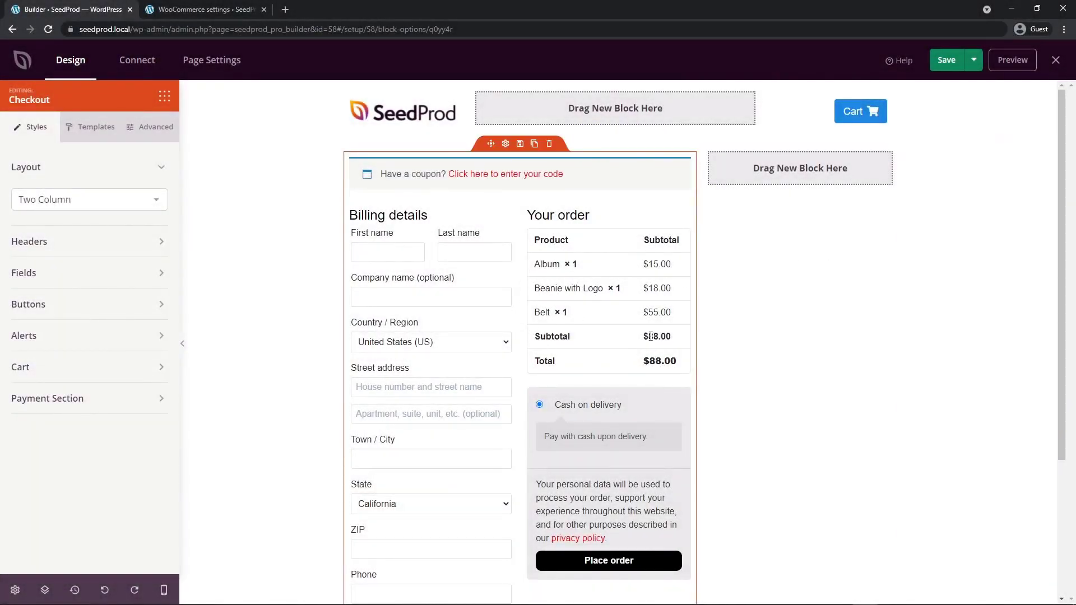
# Deselect the Checkout block and bring back the Blocks panel from the top bar
pyautogui.scroll(-3, 613, 299)
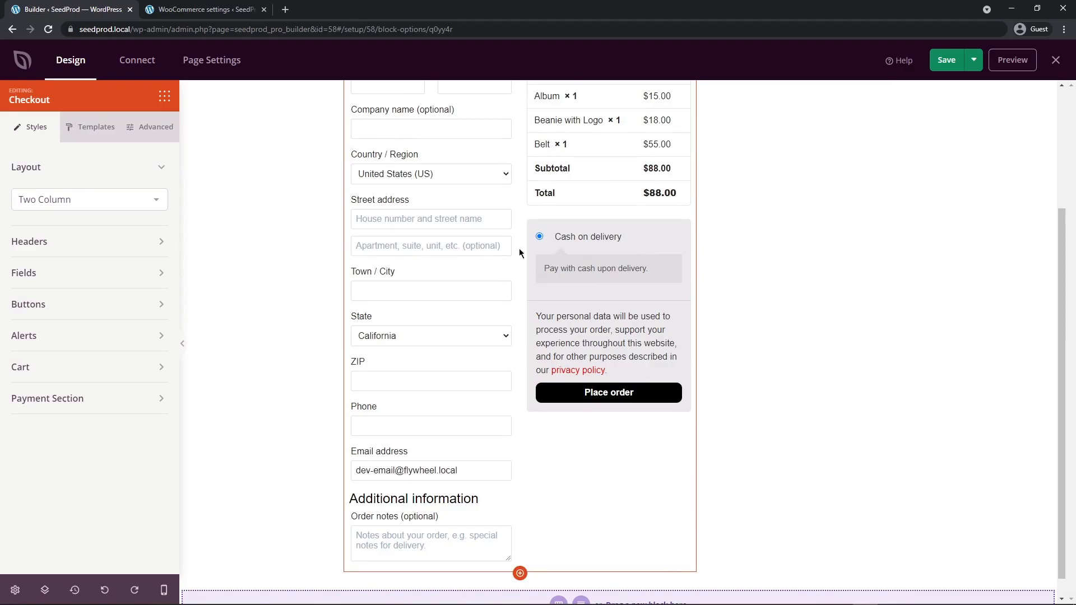
pyautogui.scroll(2, 638, 375)
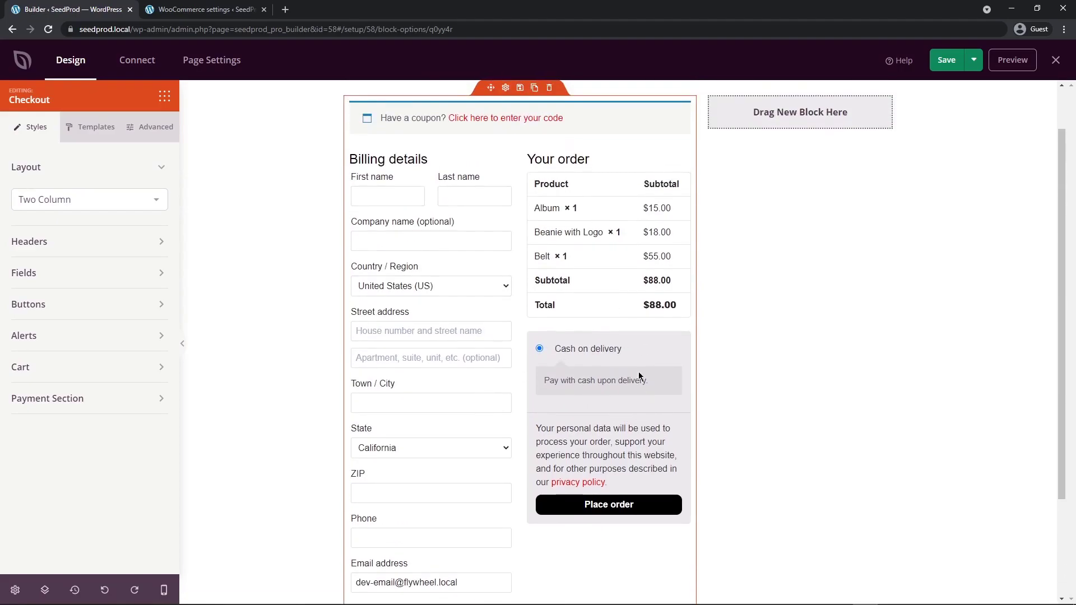
pyautogui.scroll(-2, 620, 416)
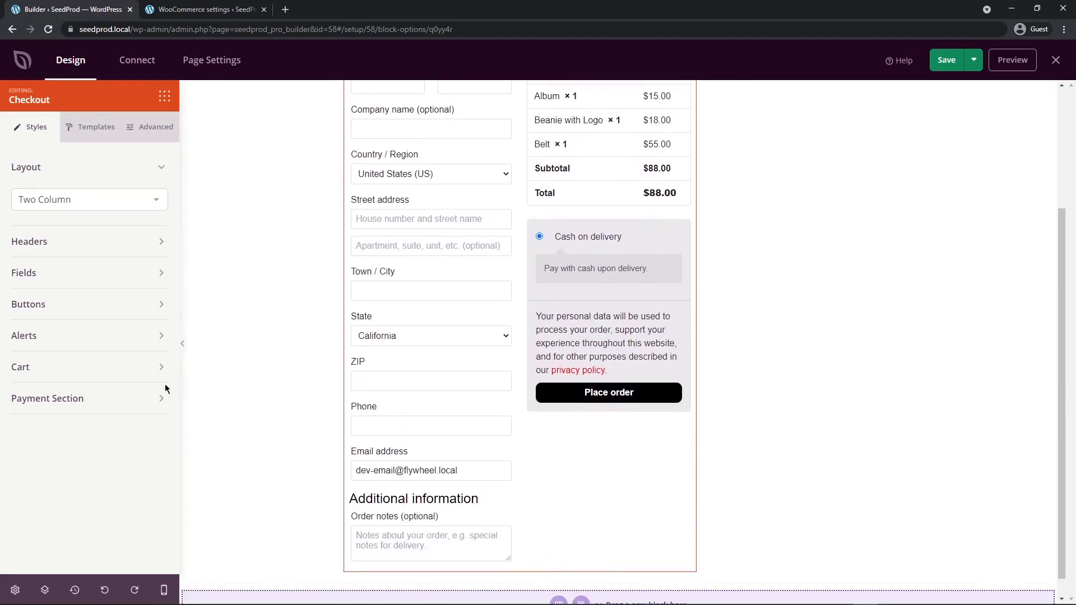
pyautogui.click(325, 144)
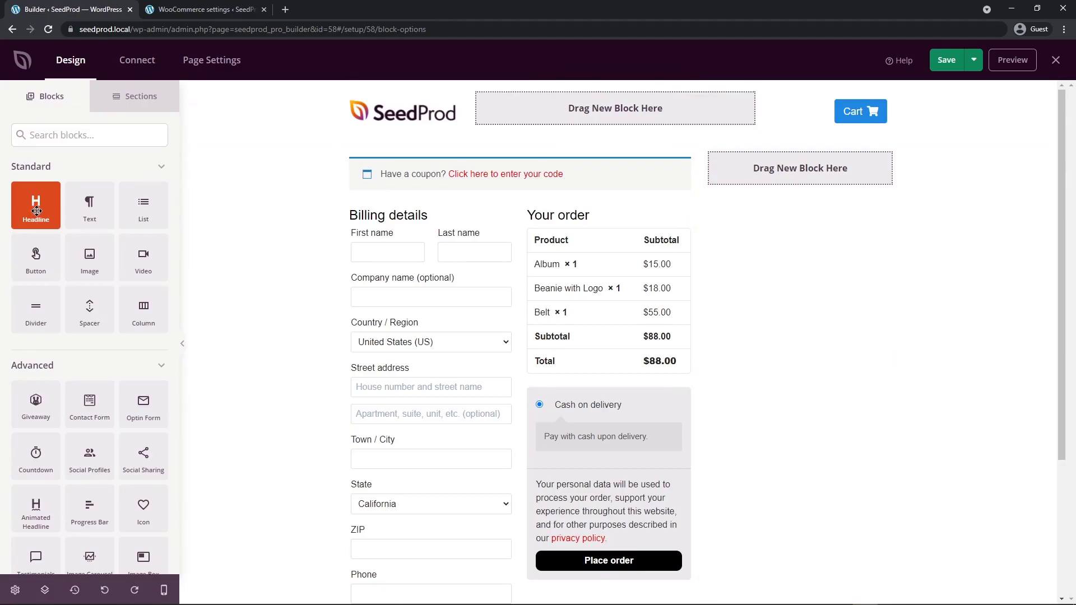
# Place a Headline reading 'Popular Products' in the right column with font size 25
pyautogui.moveTo(36, 213); pyautogui.dragTo(805, 169)
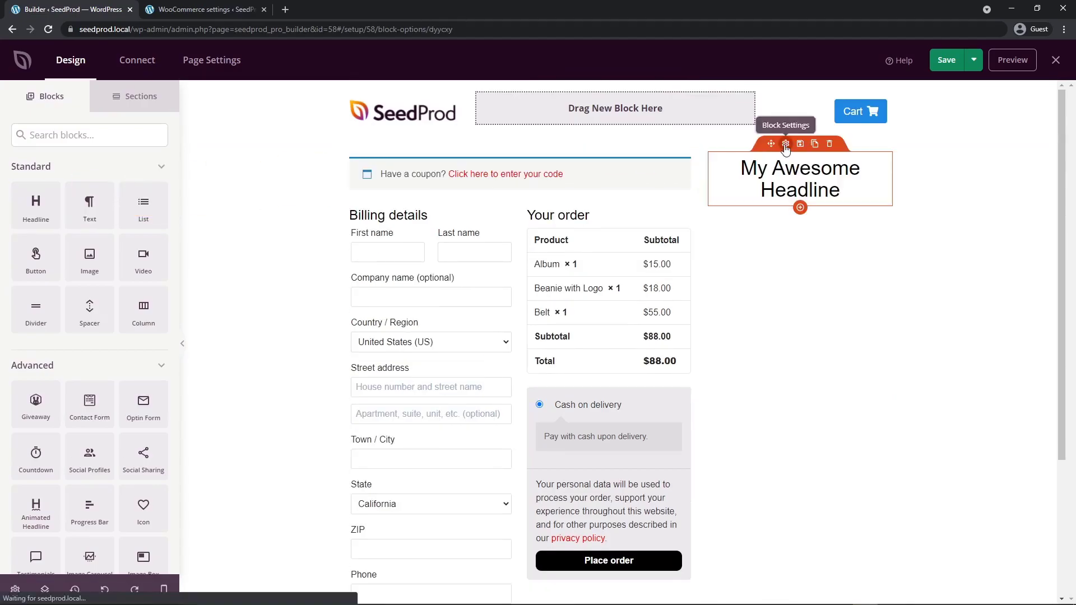
pyautogui.click(785, 144)
pyautogui.moveTo(106, 237); pyautogui.dragTo(40, 234)
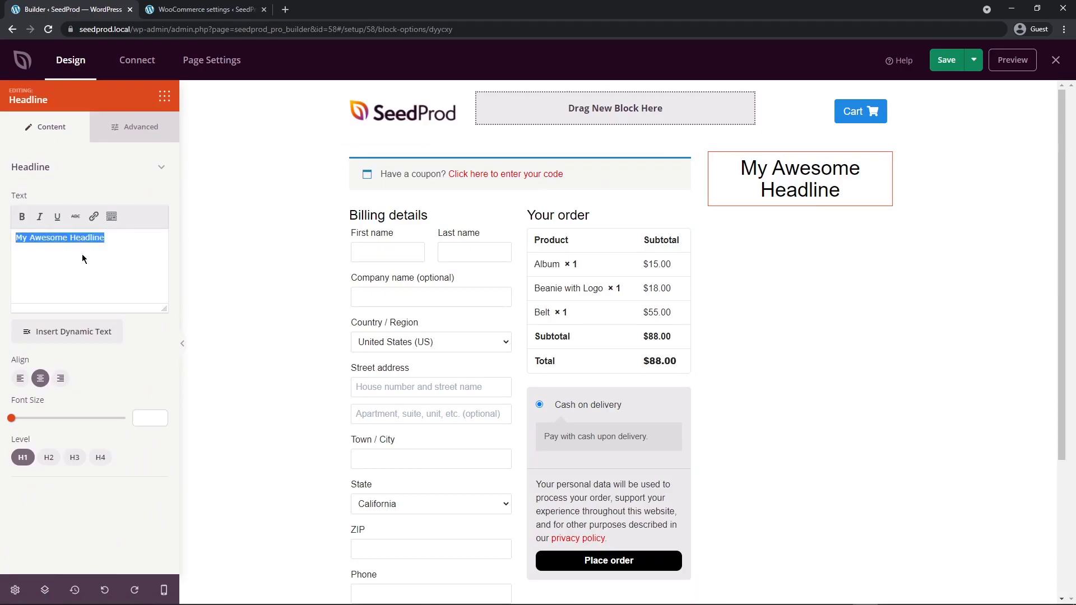
pyautogui.write('Popular Products')
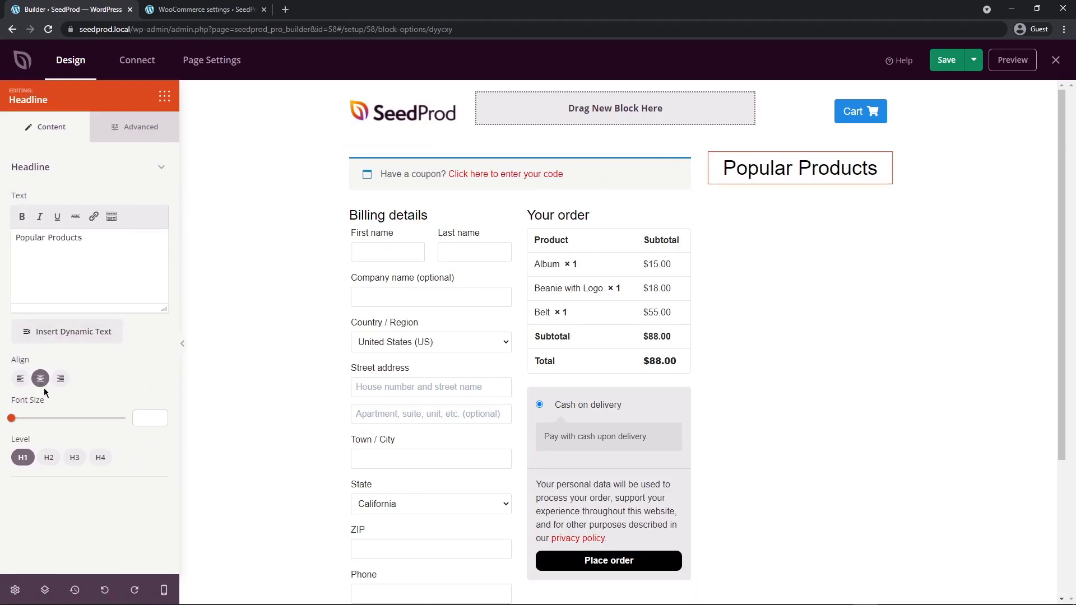
pyautogui.moveTo(13, 420); pyautogui.dragTo(40, 425)
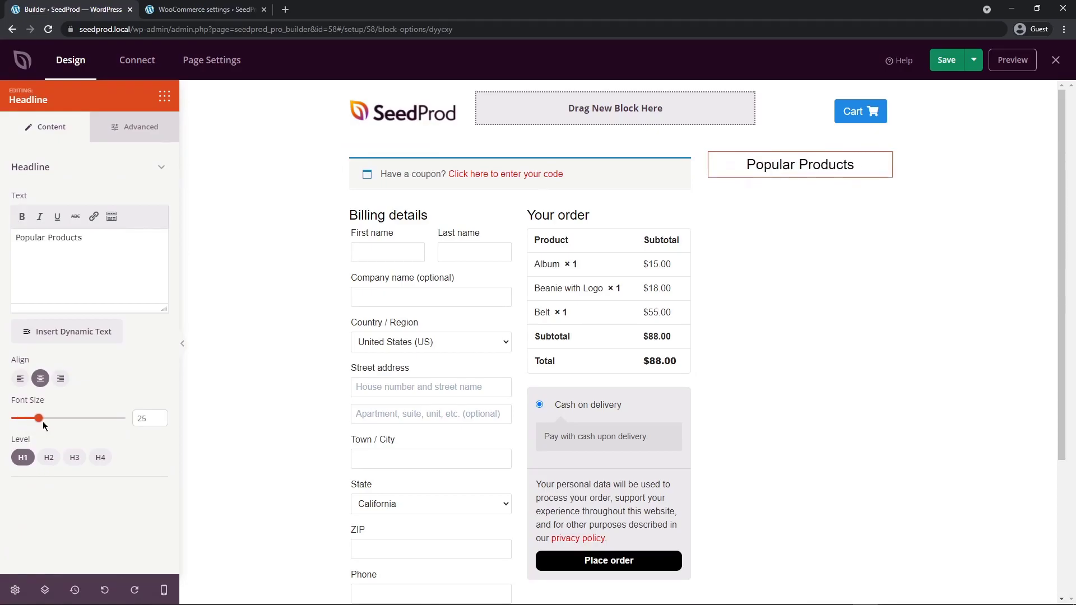
pyautogui.click(70, 60)
pyautogui.scroll(-5, 87, 258)
pyautogui.scroll(-5, 84, 272)
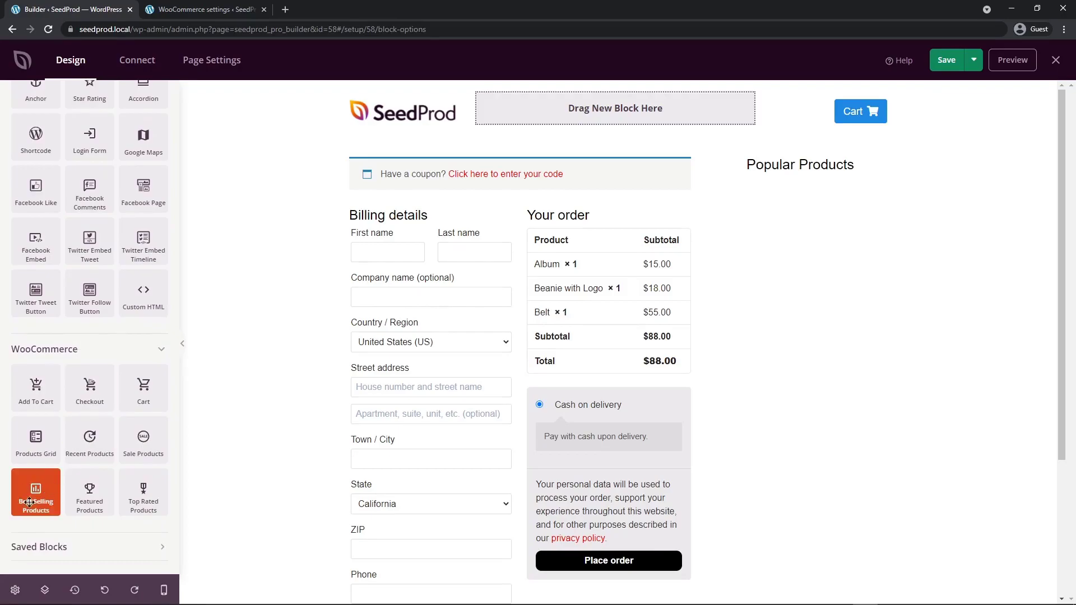
# Add a Best Selling Products block under the headline and set Columns to 2
pyautogui.moveTo(34, 496); pyautogui.dragTo(791, 191)
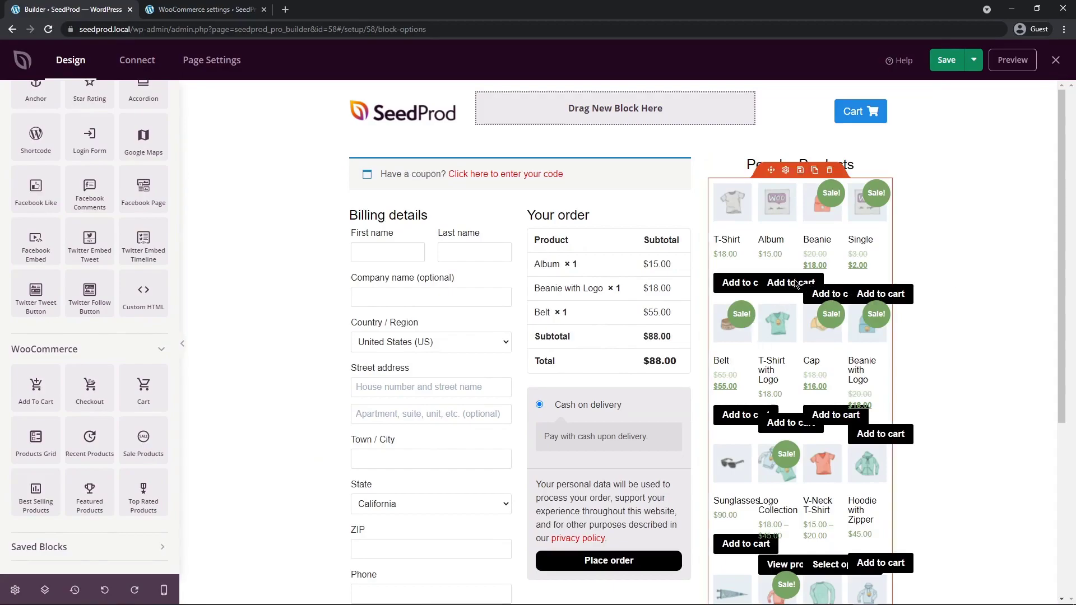
pyautogui.click(786, 170)
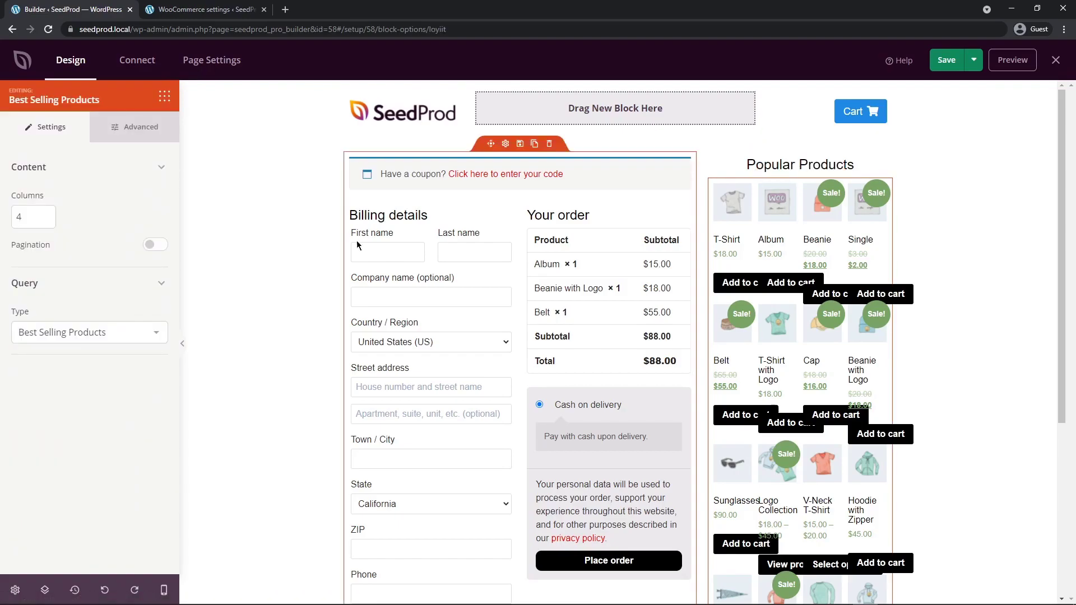
pyautogui.moveTo(24, 217); pyautogui.dragTo(6, 220)
pyautogui.write('2')
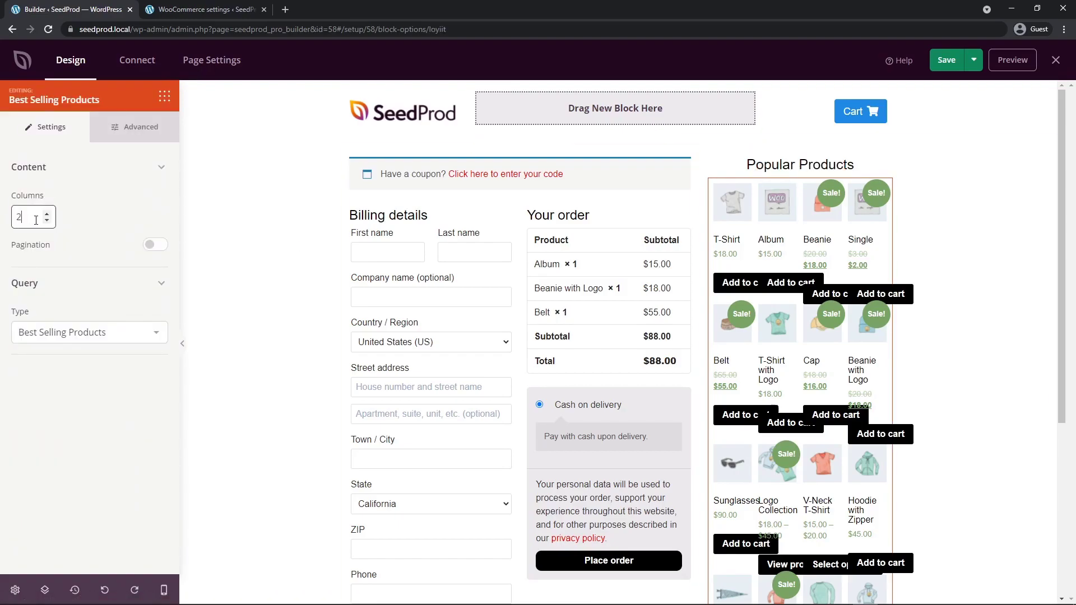
pyautogui.scroll(-6, 861, 241)
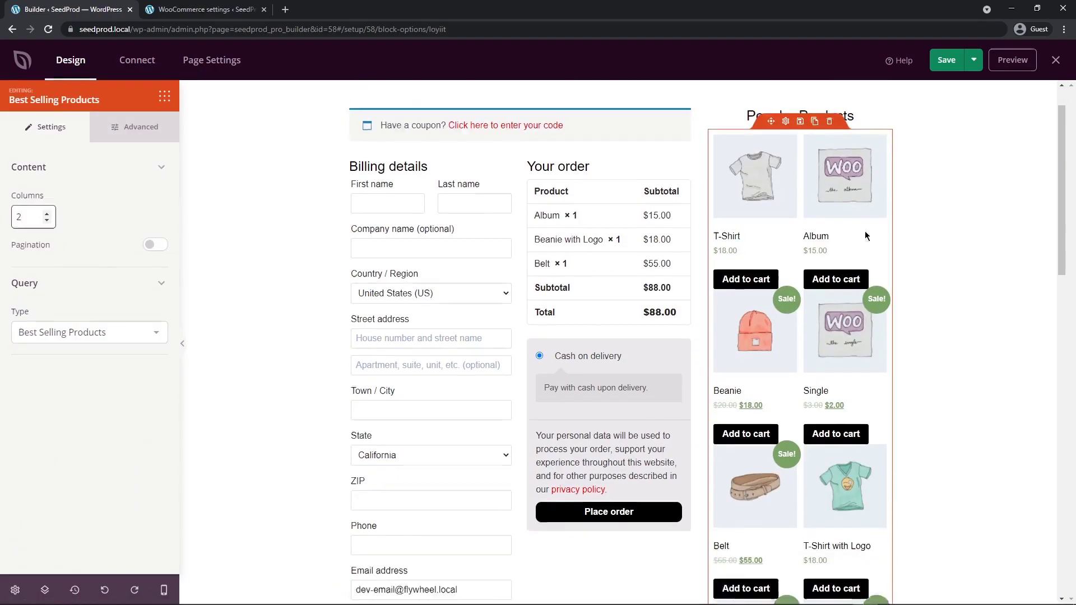
pyautogui.scroll(6, 856, 251)
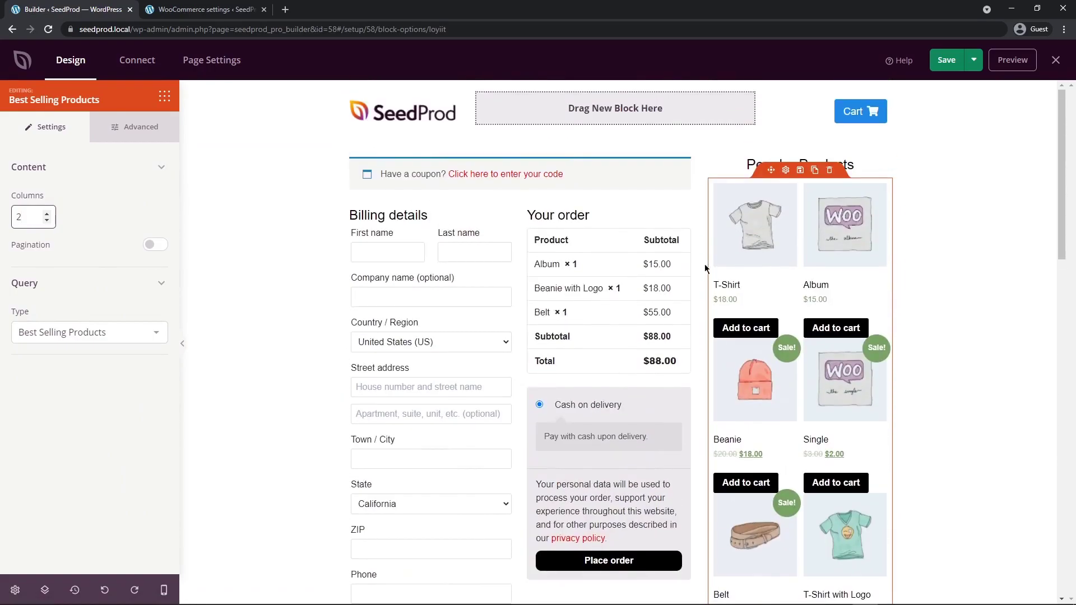
pyautogui.scroll(-2, 854, 341)
pyautogui.scroll(2, 791, 251)
pyautogui.scroll(-5, 791, 252)
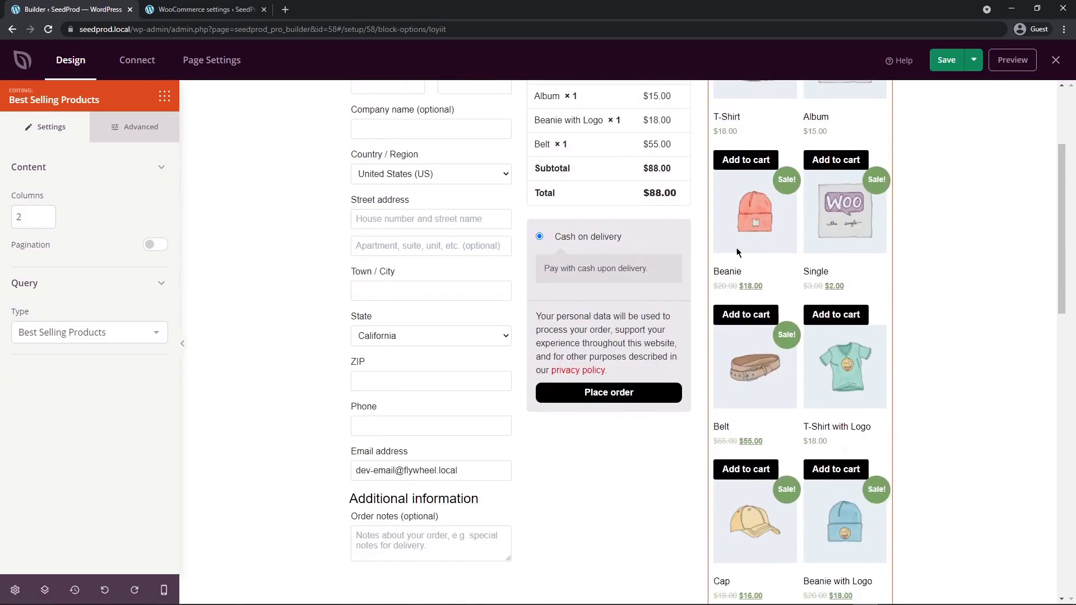
pyautogui.scroll(5, 791, 304)
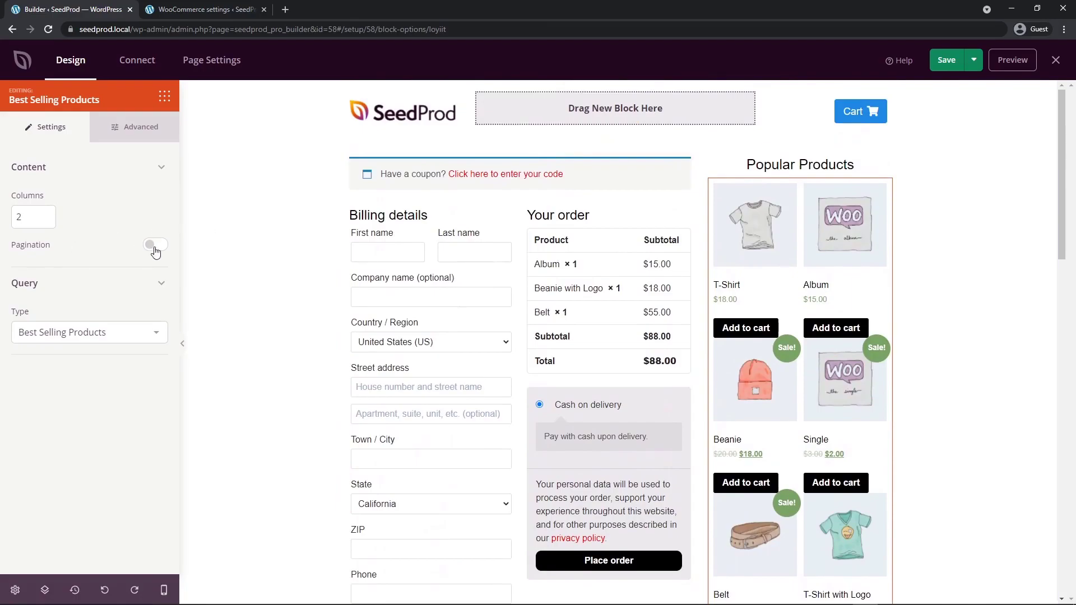
# Set the product limit to 4 and leave Pagination off
pyautogui.click(154, 244)
pyautogui.moveTo(26, 344); pyautogui.dragTo(7, 346)
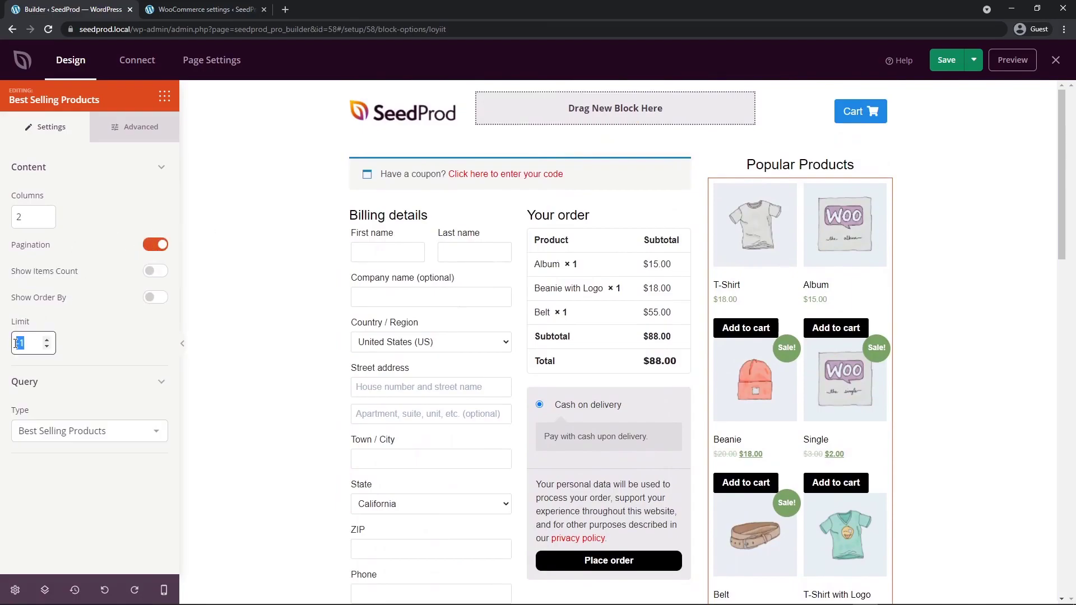
pyautogui.write('4')
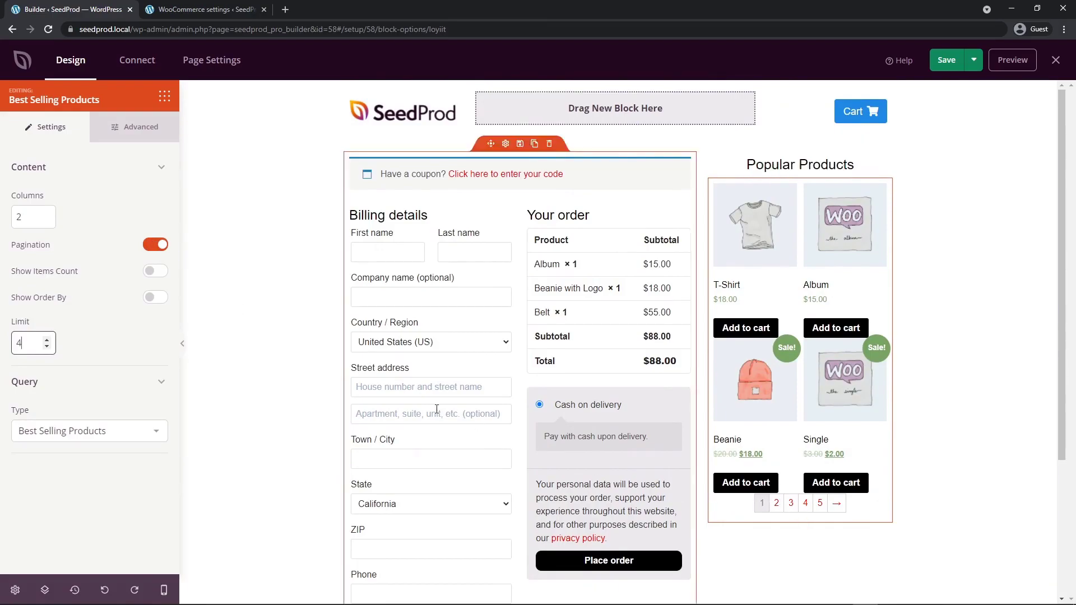
pyautogui.click(152, 246)
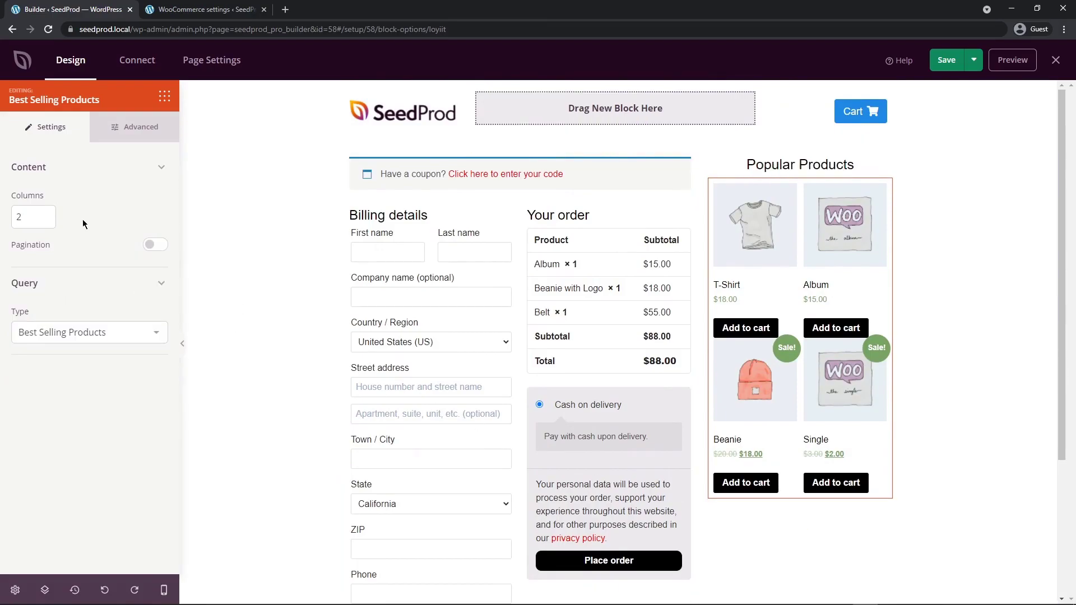
pyautogui.click(131, 133)
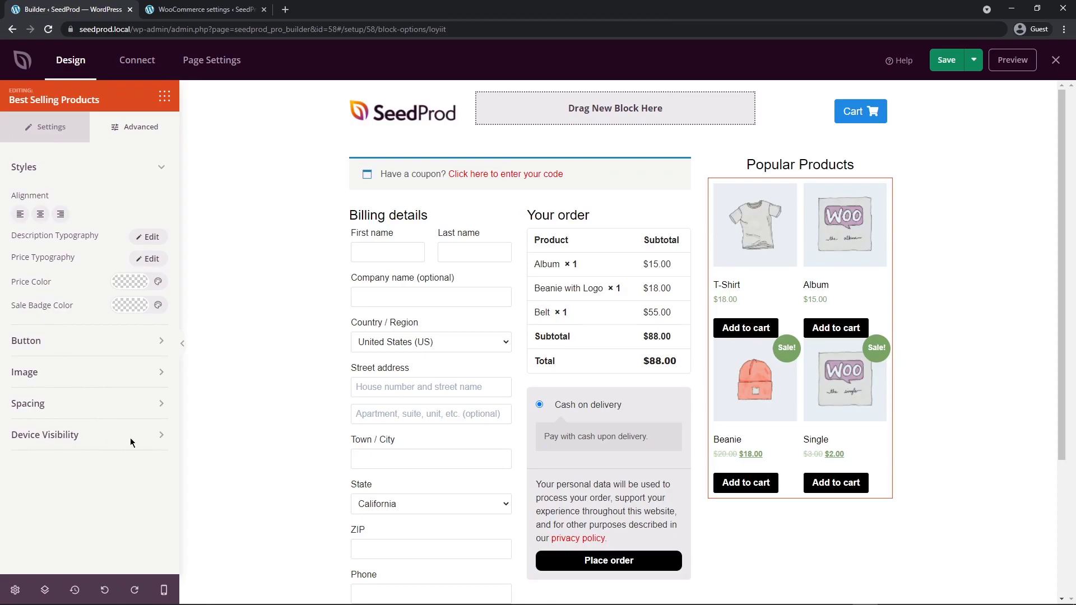
pyautogui.click(51, 126)
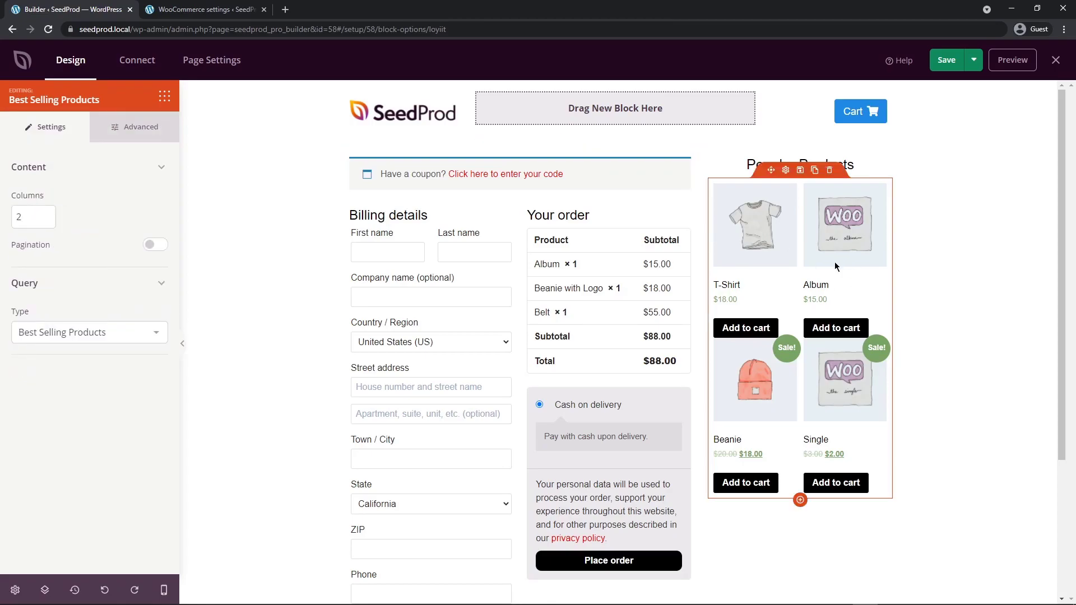
pyautogui.click(164, 96)
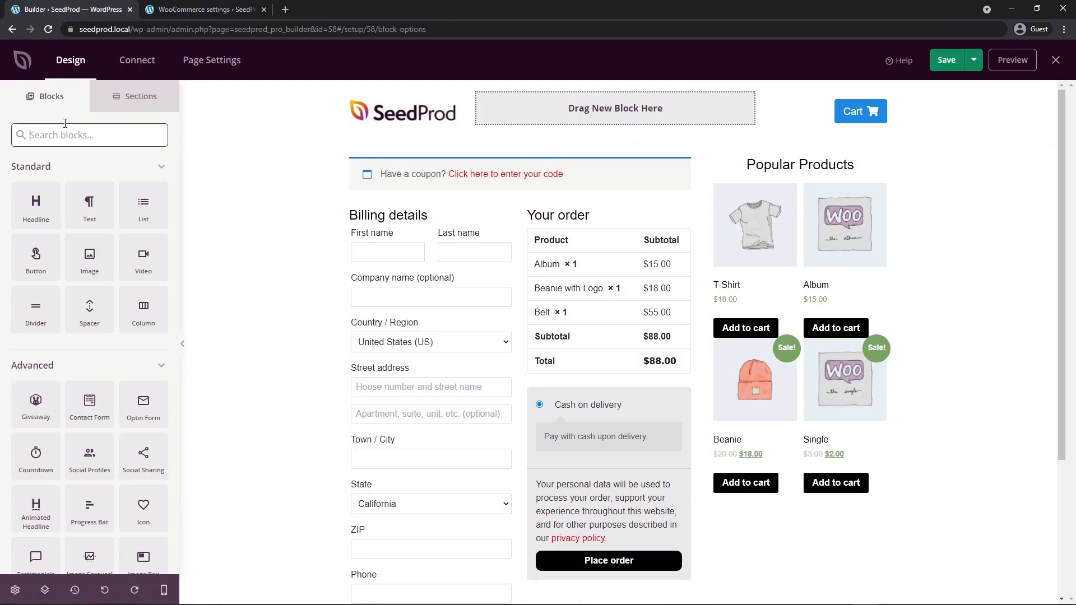
# Add a Testimonials block below the products grid and review its first quote
pyautogui.write('testi')
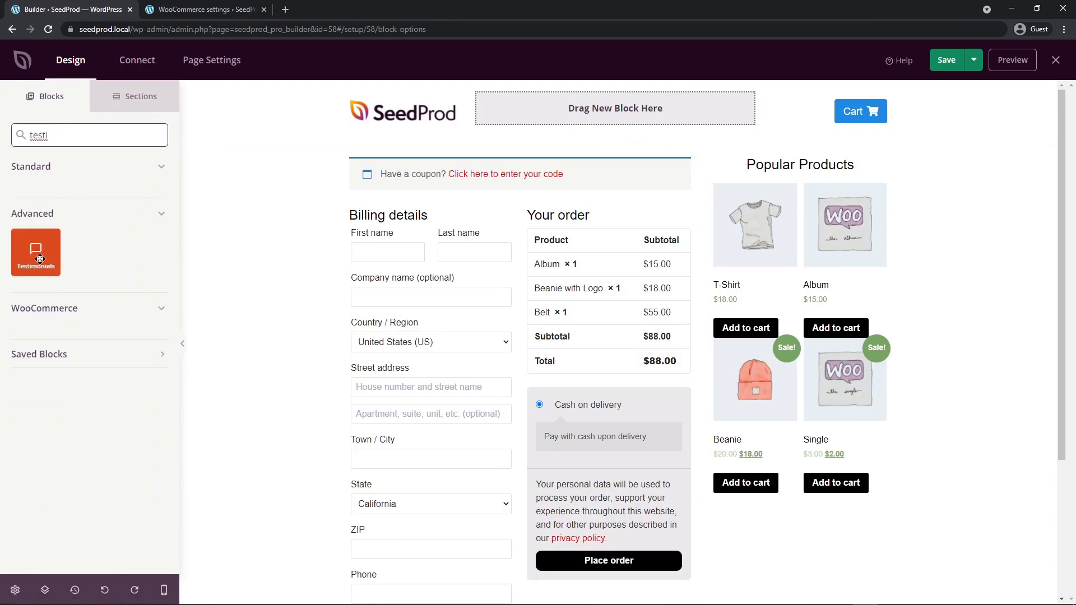
pyautogui.moveTo(38, 259); pyautogui.dragTo(798, 513)
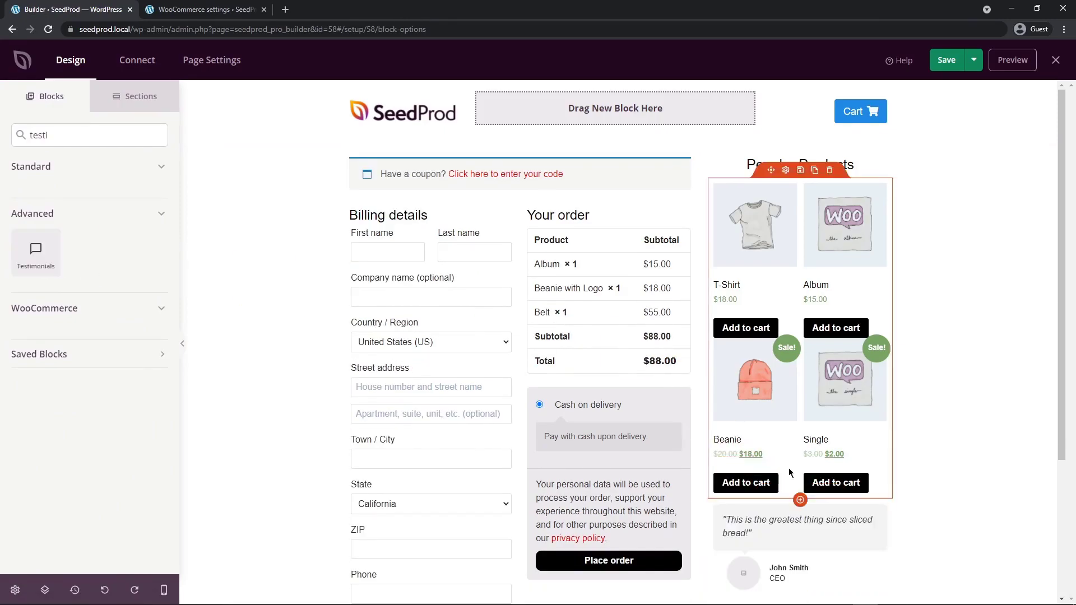
pyautogui.scroll(-3, 796, 340)
pyautogui.click(783, 313)
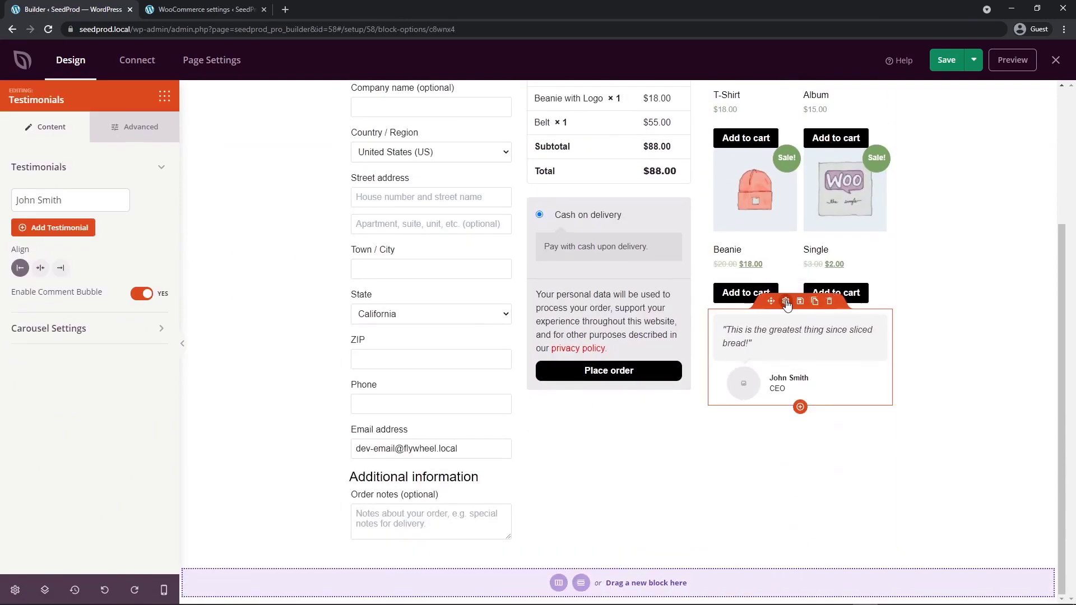
pyautogui.click(49, 203)
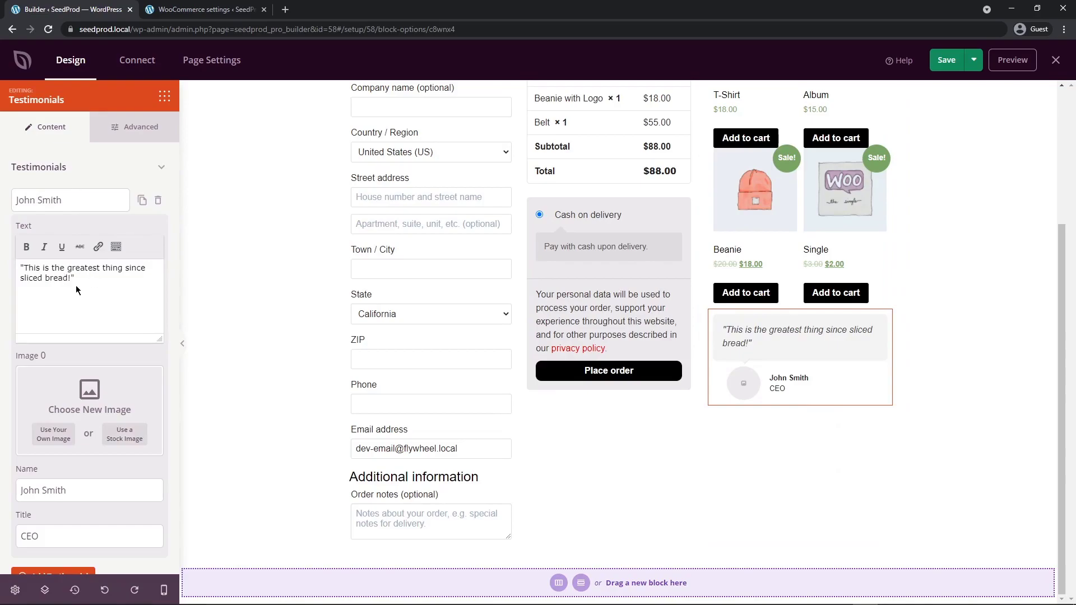
pyautogui.moveTo(24, 269); pyautogui.dragTo(72, 279)
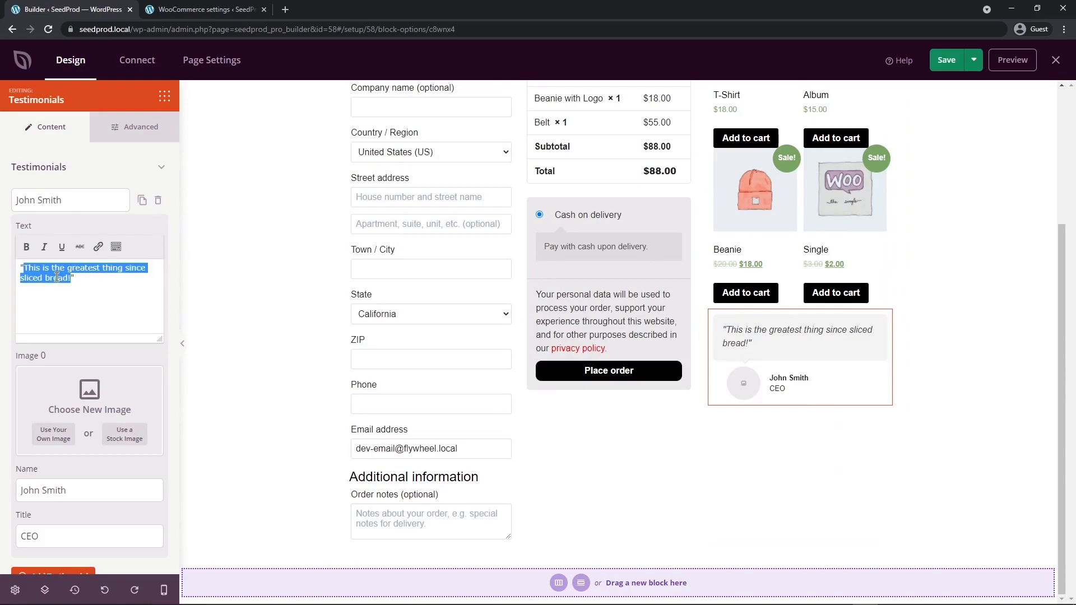
pyautogui.scroll(-3, 89, 269)
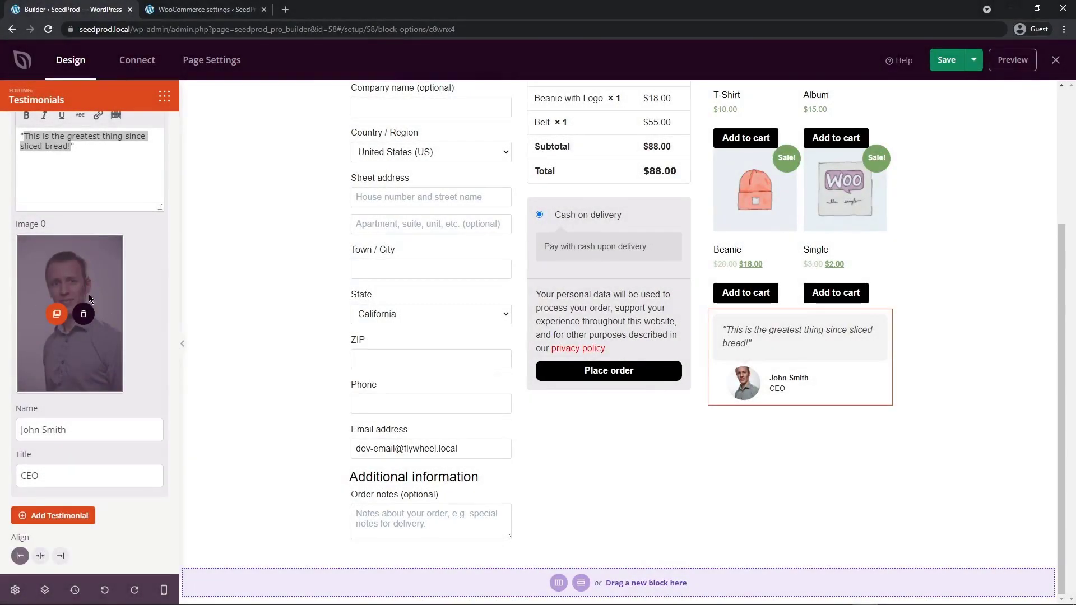
pyautogui.scroll(3, 134, 290)
pyautogui.click(70, 200)
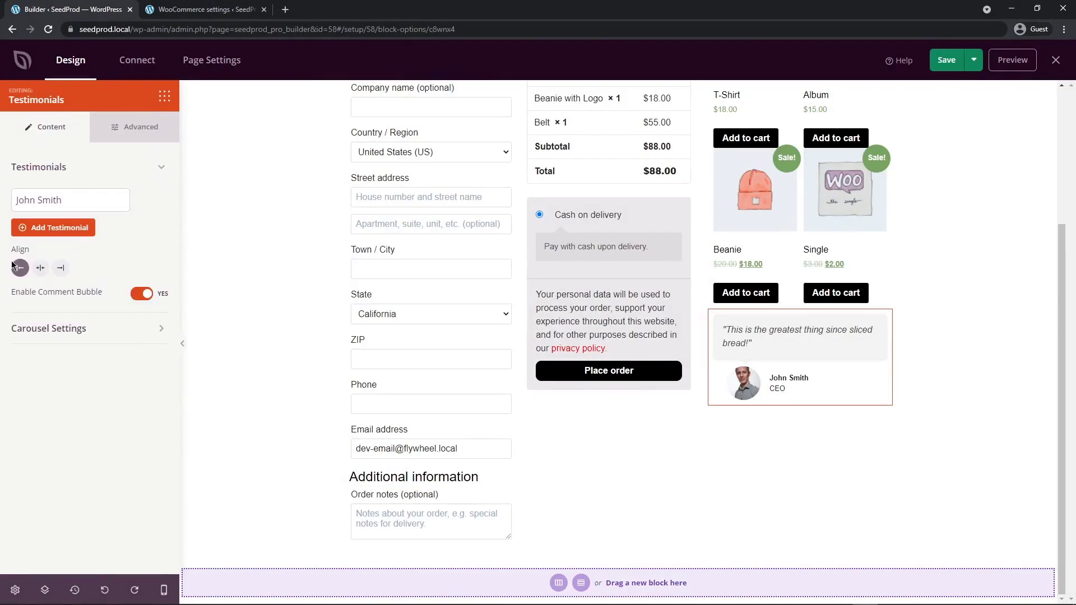
# Try center and right alignment, then keep the testimonial left-aligned with its comment bubble on
pyautogui.click(40, 268)
pyautogui.click(60, 268)
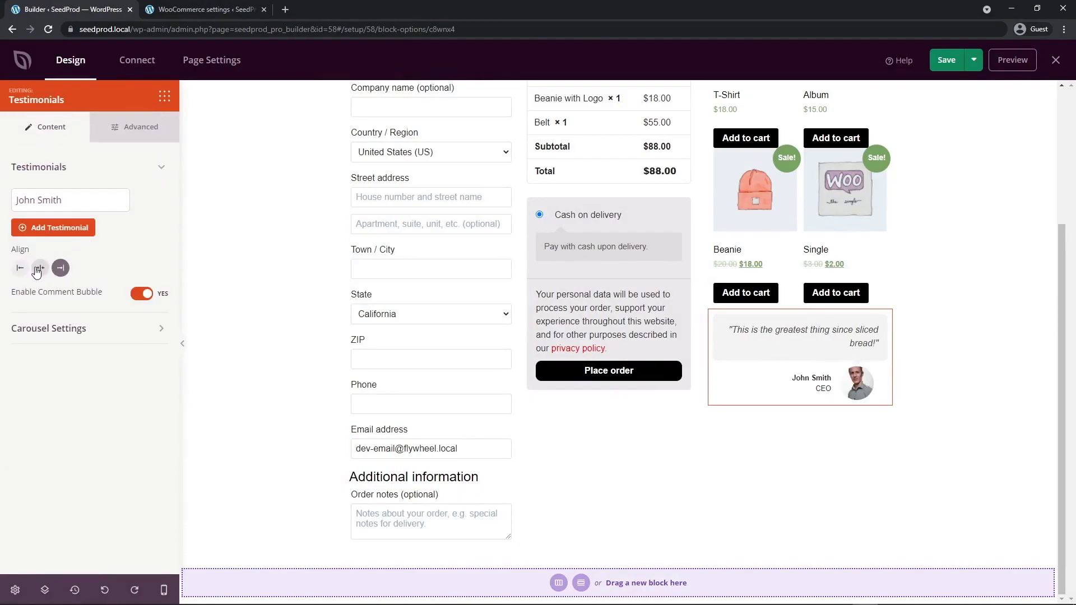
pyautogui.click(20, 268)
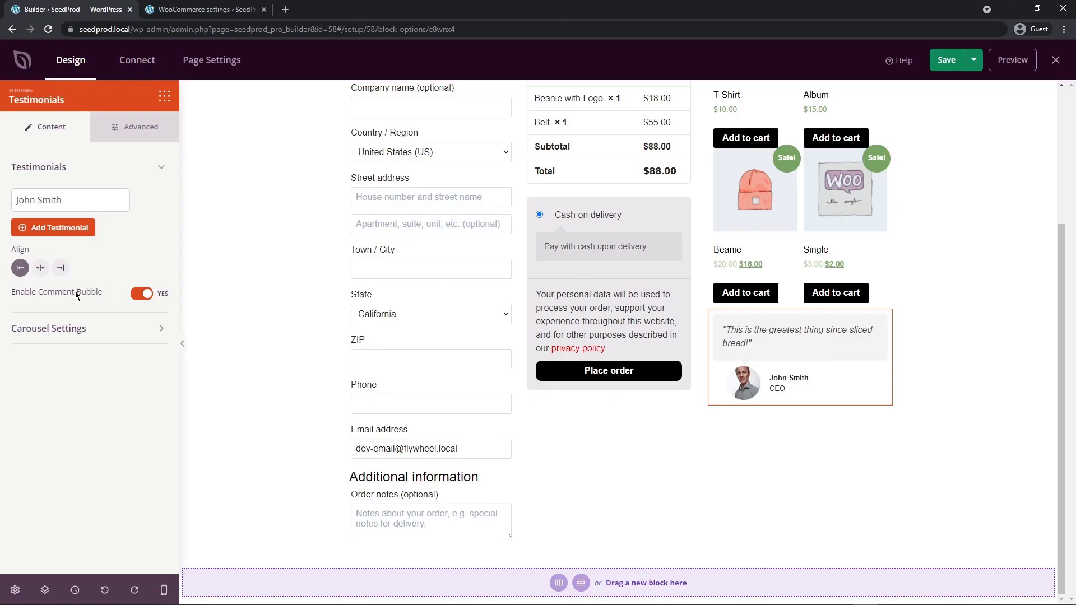
pyautogui.click(144, 295)
pyautogui.click(143, 296)
# Add second and third testimonials, then remove both to keep a single quote
pyautogui.moveTo(51, 208)
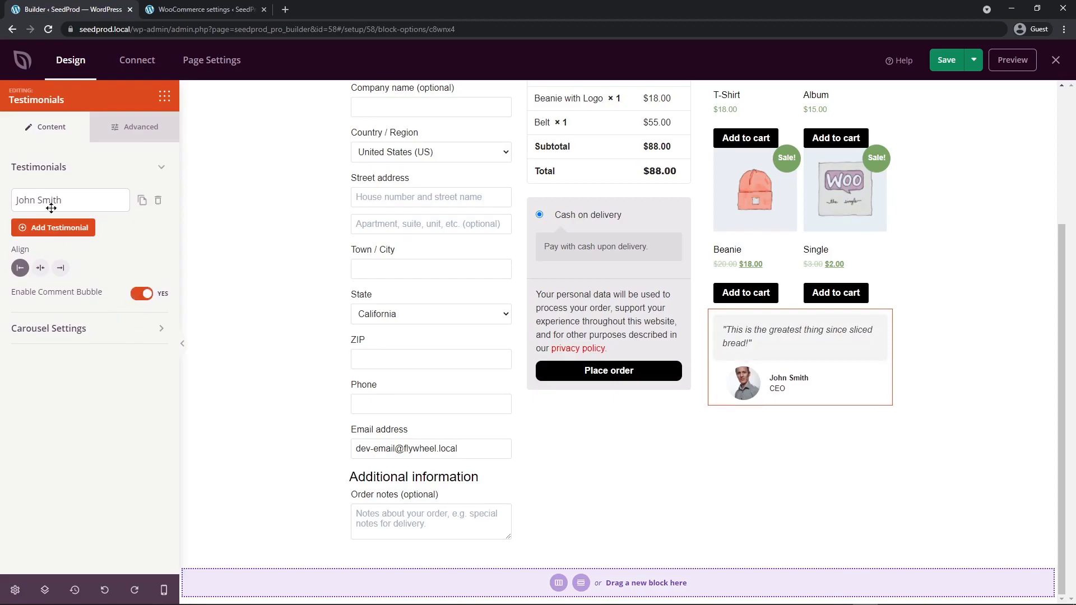
pyautogui.click(142, 200)
pyautogui.click(142, 230)
pyautogui.click(108, 393)
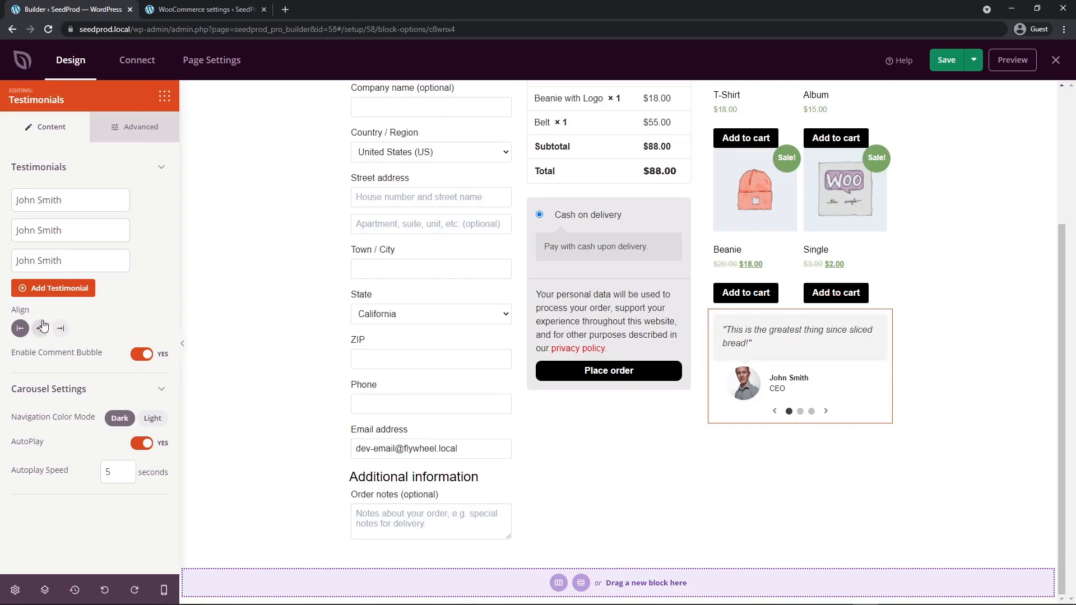
pyautogui.click(159, 261)
pyautogui.click(159, 232)
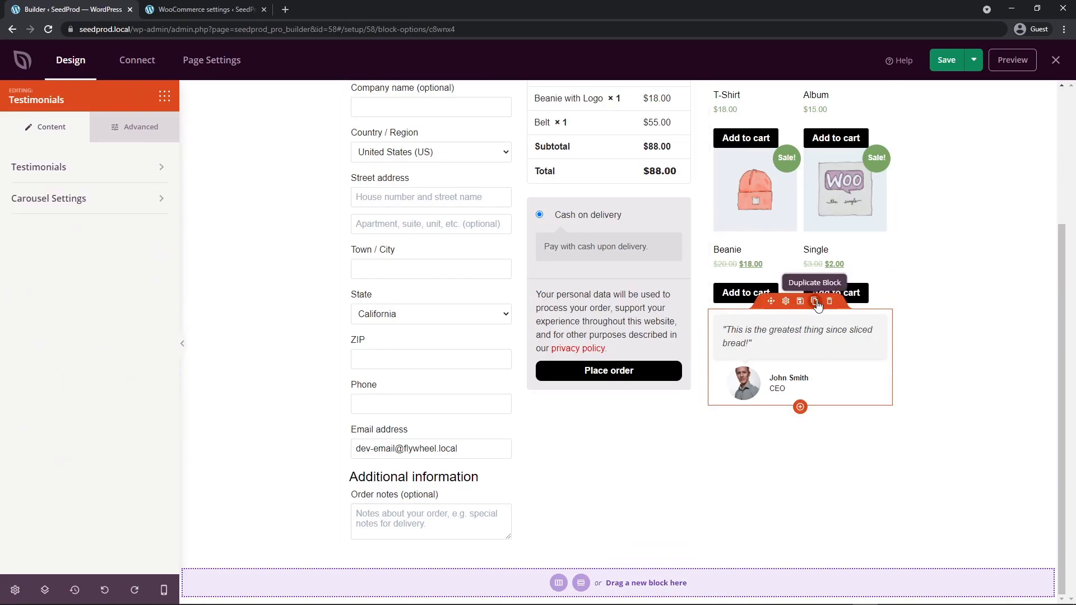
# Duplicate the testimonial block twice and delete the extra copy
pyautogui.click(816, 302)
pyautogui.click(816, 303)
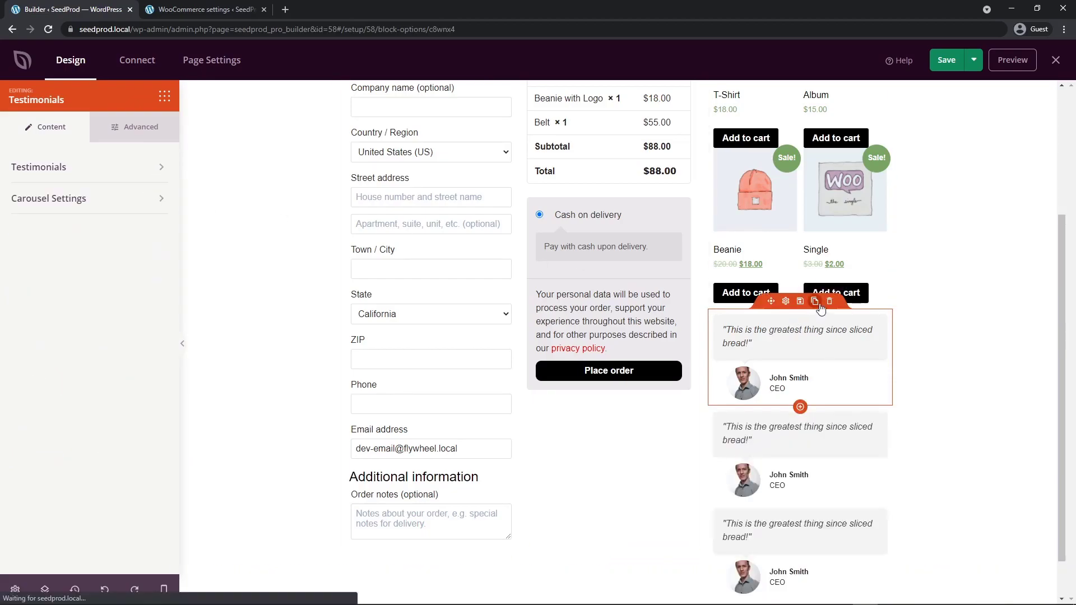
pyautogui.scroll(-1, 854, 365)
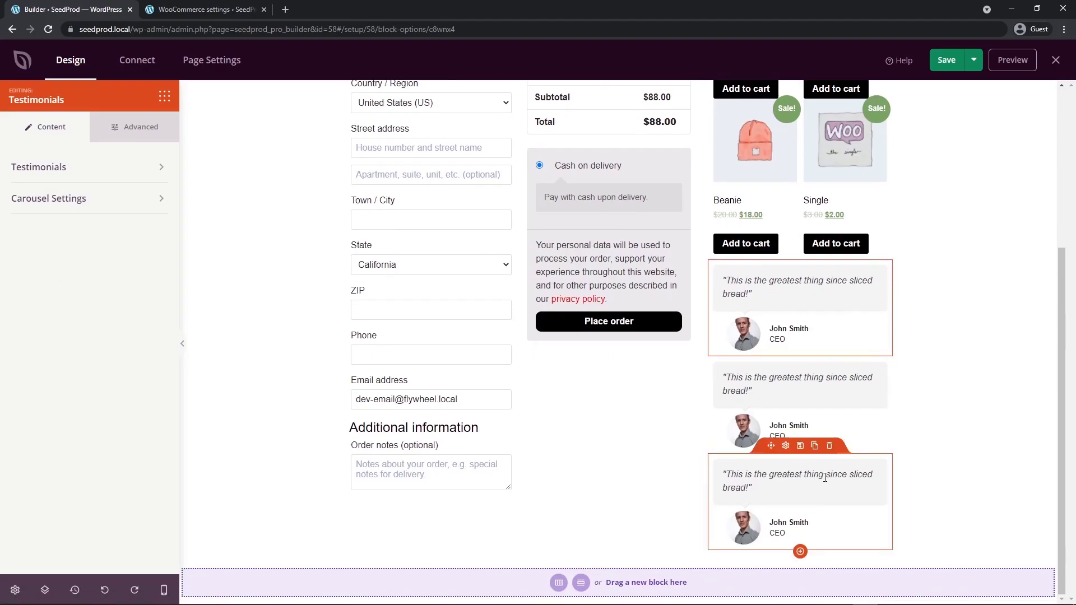
pyautogui.click(830, 446)
pyautogui.click(501, 336)
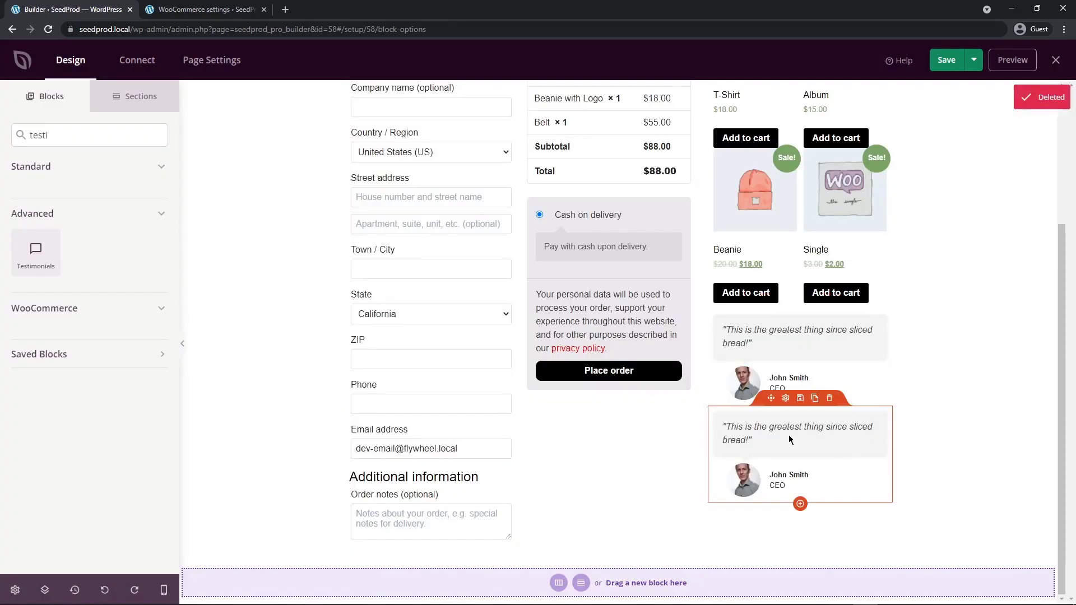
# Inspect the second testimonial's settings, then bring up the page's Global Settings
pyautogui.click(808, 443)
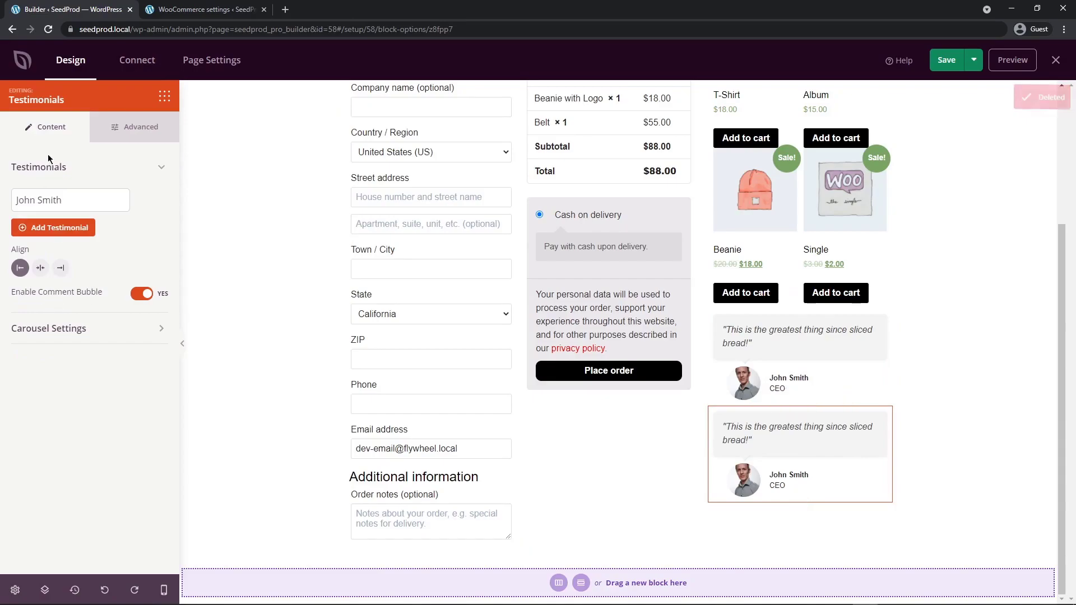
pyautogui.click(70, 201)
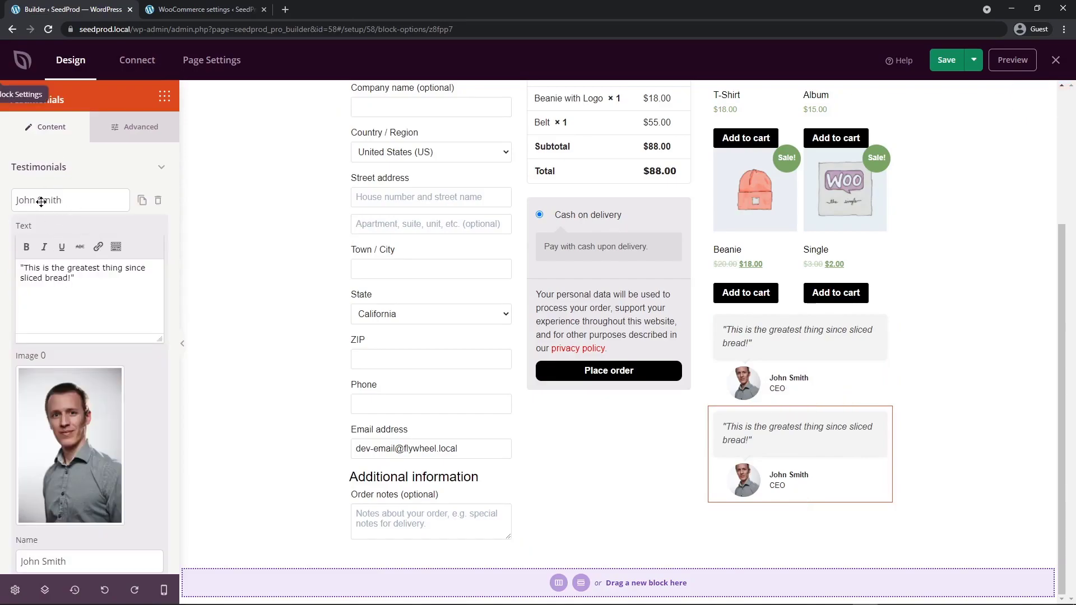
pyautogui.scroll(-3, 67, 286)
pyautogui.moveTo(90, 200)
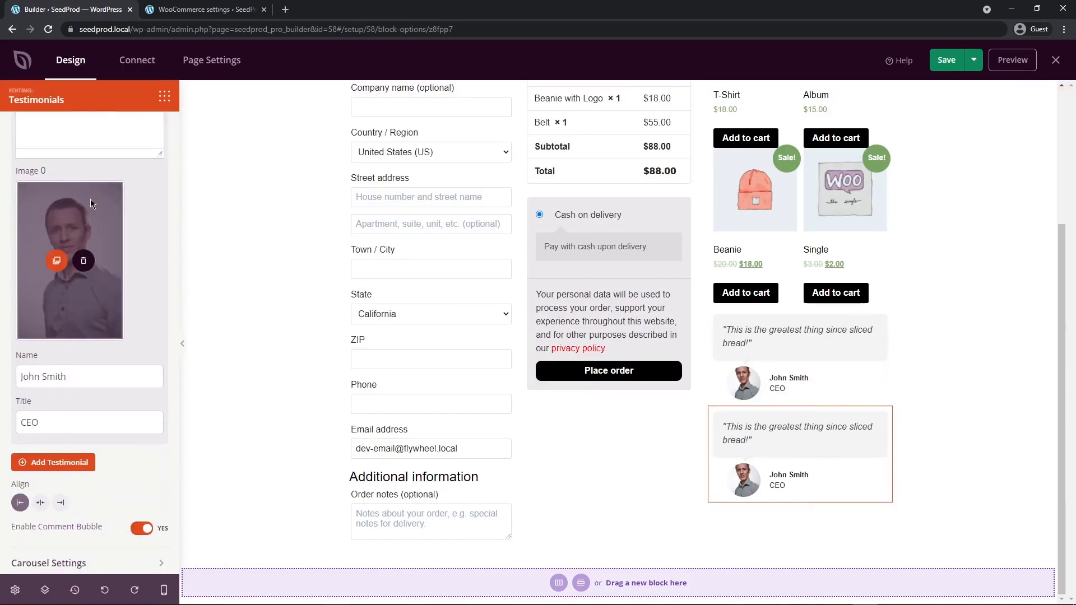
pyautogui.click(296, 274)
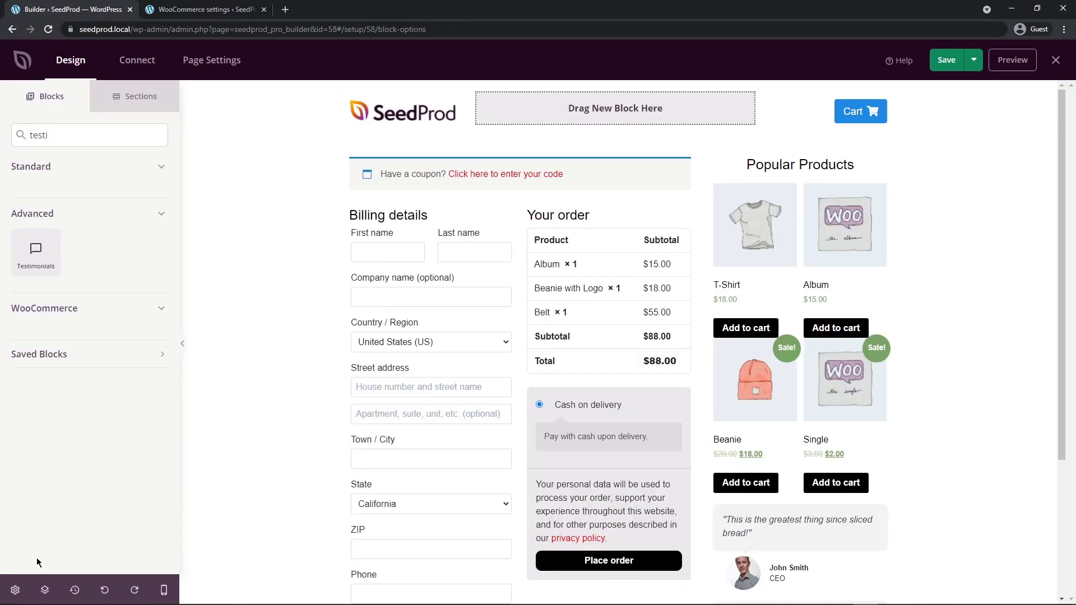
pyautogui.click(14, 590)
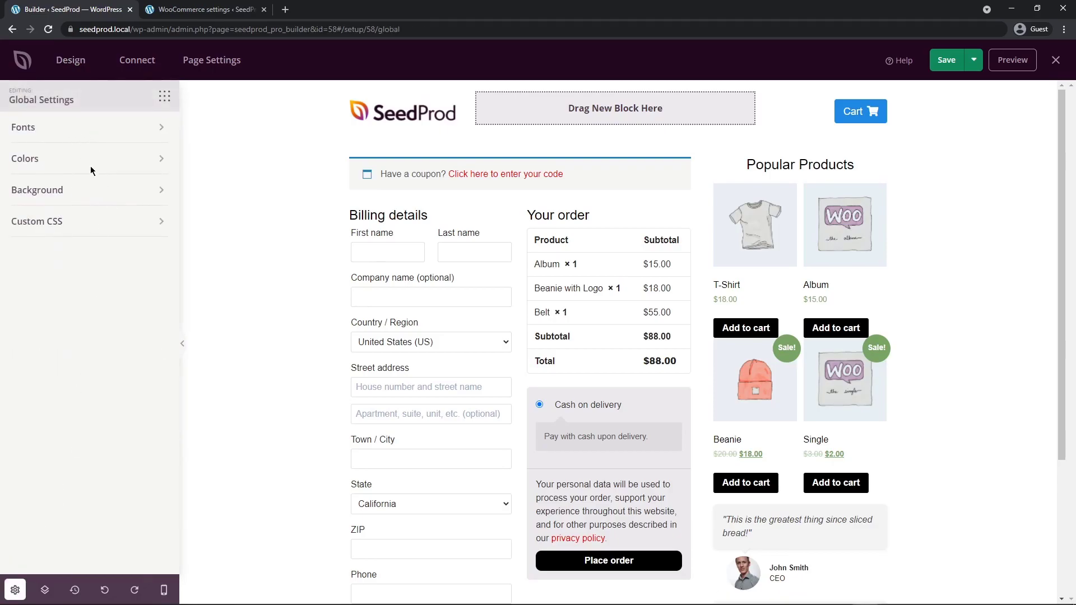
# Under Global Settings Fonts, choose Architects Daughter for headers and Chela One for body text
pyautogui.click(31, 127)
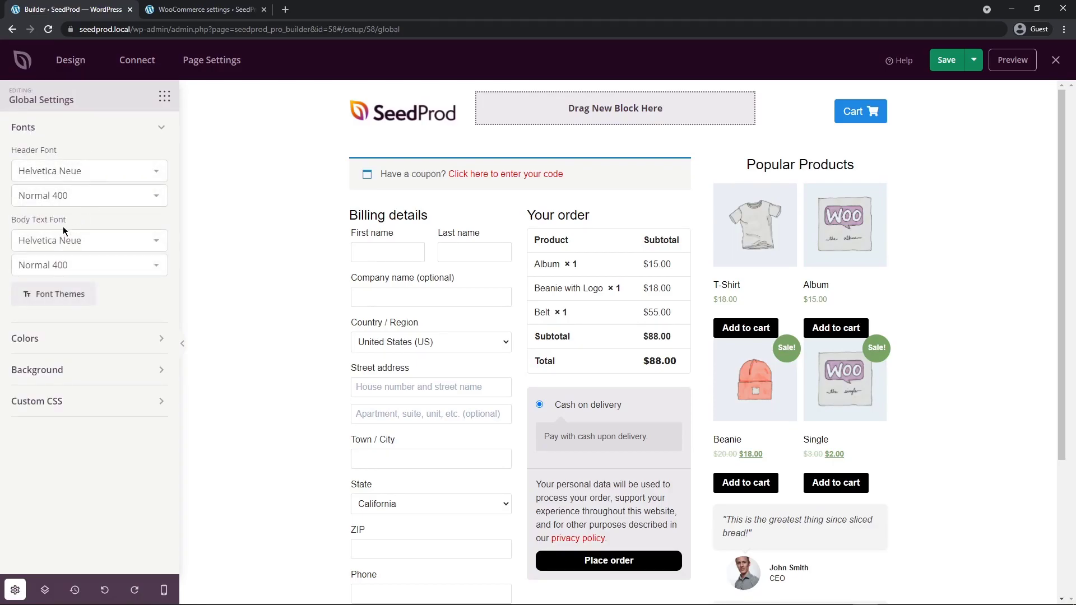
pyautogui.click(139, 175)
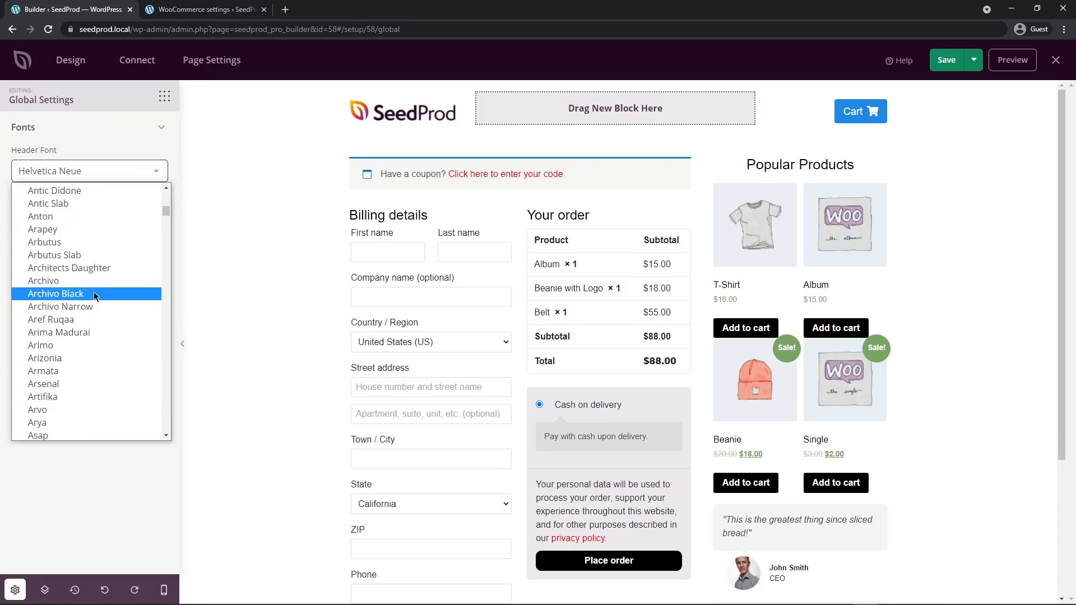
pyautogui.click(69, 268)
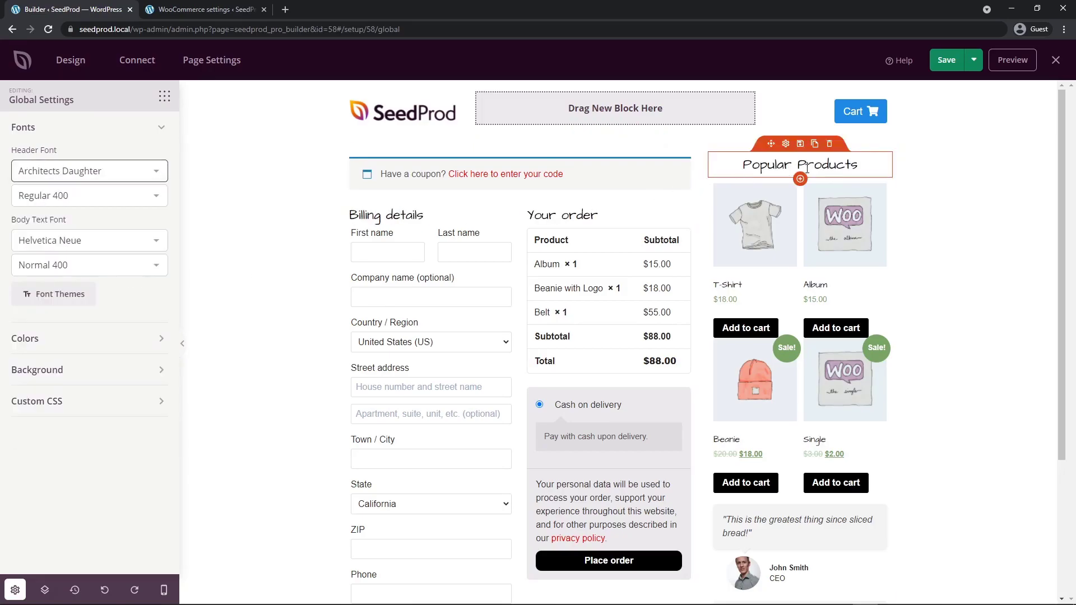
pyautogui.click(65, 241)
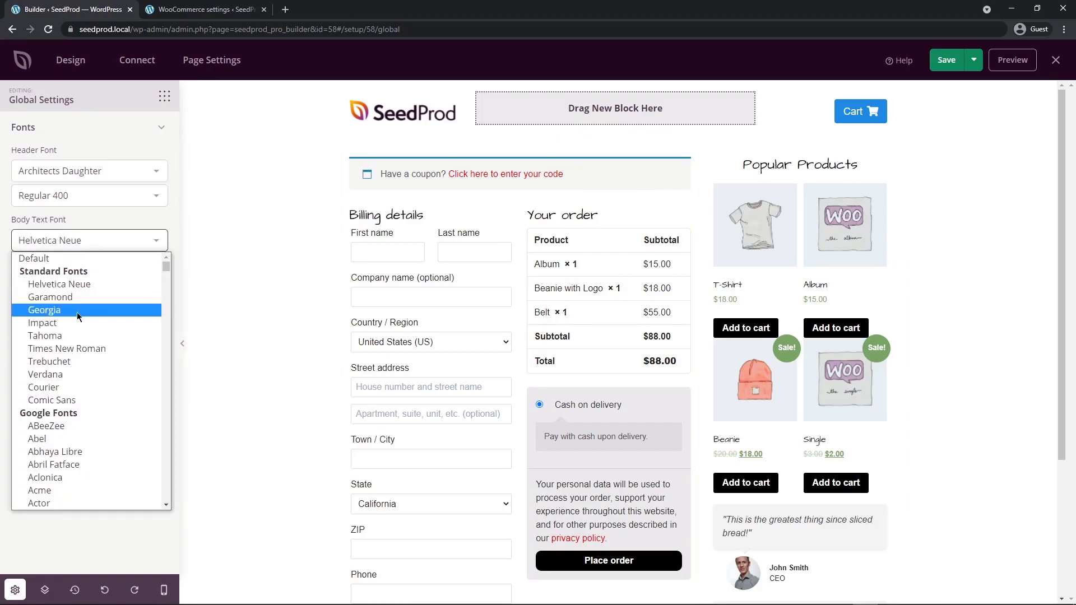
pyautogui.scroll(-10, 56, 310)
pyautogui.click(56, 336)
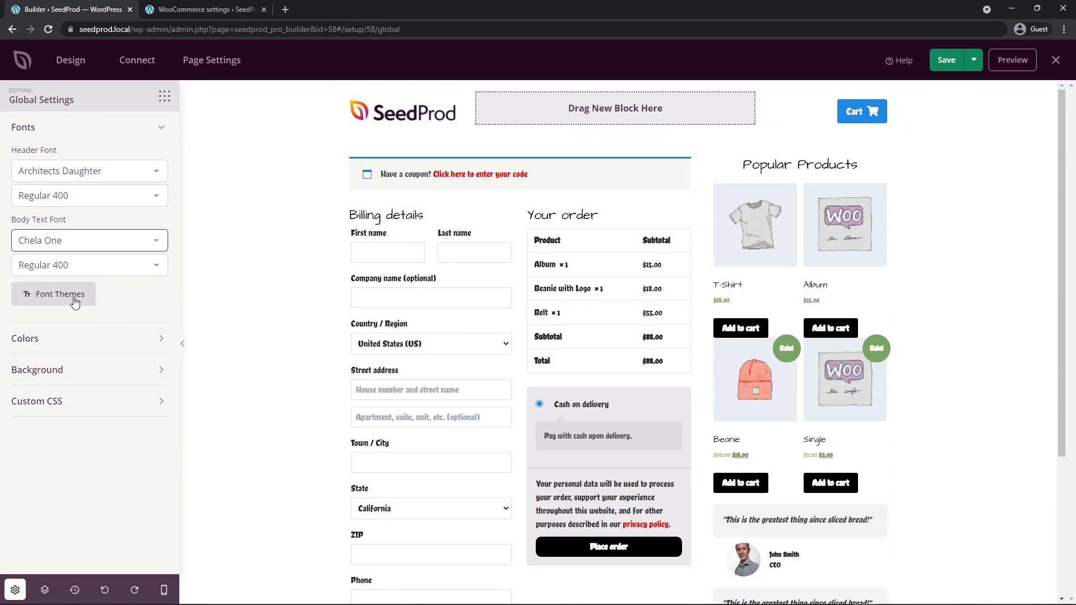
# Try the Work Sans / Crimson Text font pairing, undo it back to Merriweather/Roboto, and show the global Colors
pyautogui.click(49, 297)
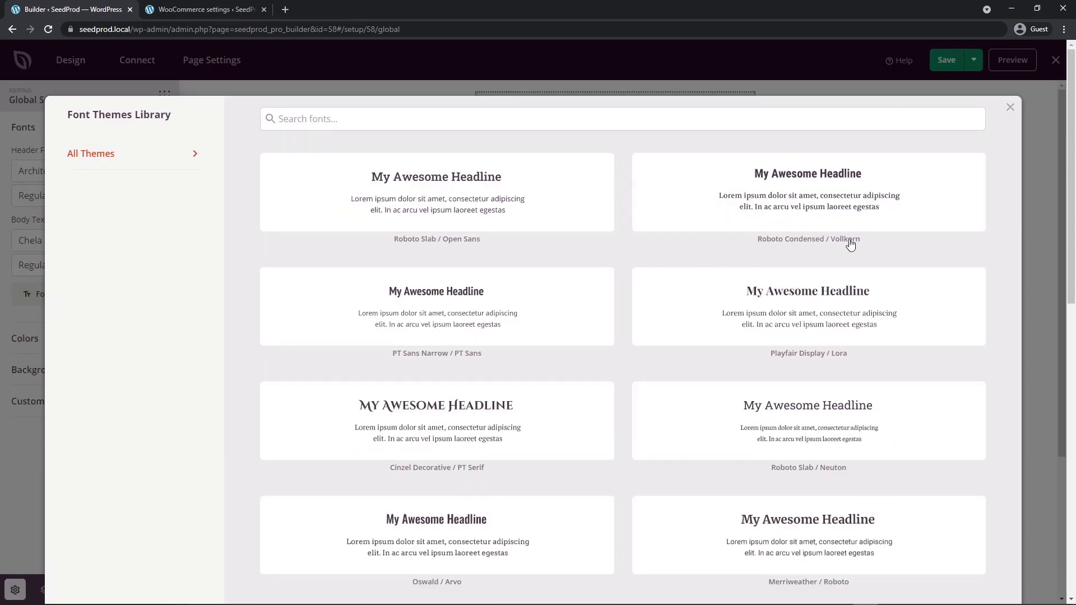
pyautogui.scroll(-5, 956, 235)
pyautogui.scroll(-6, 957, 241)
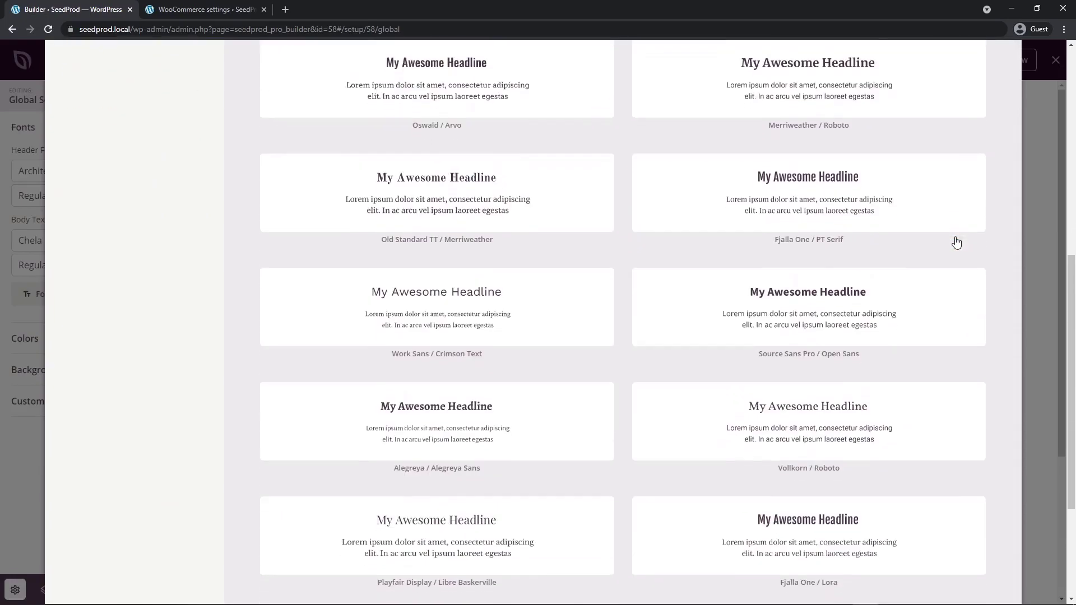
pyautogui.click(461, 157)
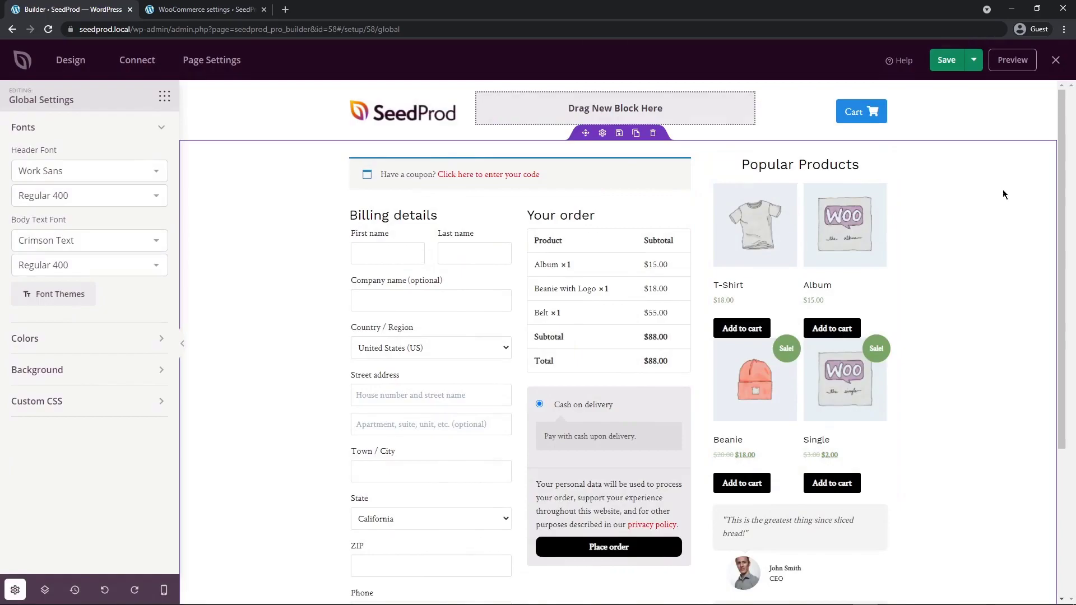
pyautogui.hotkey('ctrl', 'z')
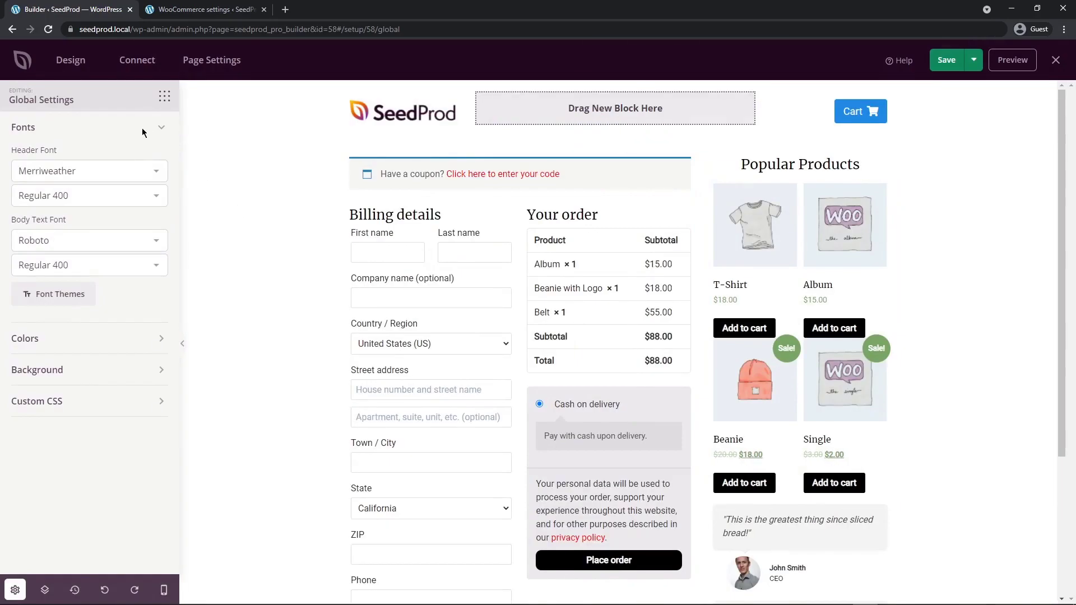
pyautogui.click(79, 129)
pyautogui.click(51, 164)
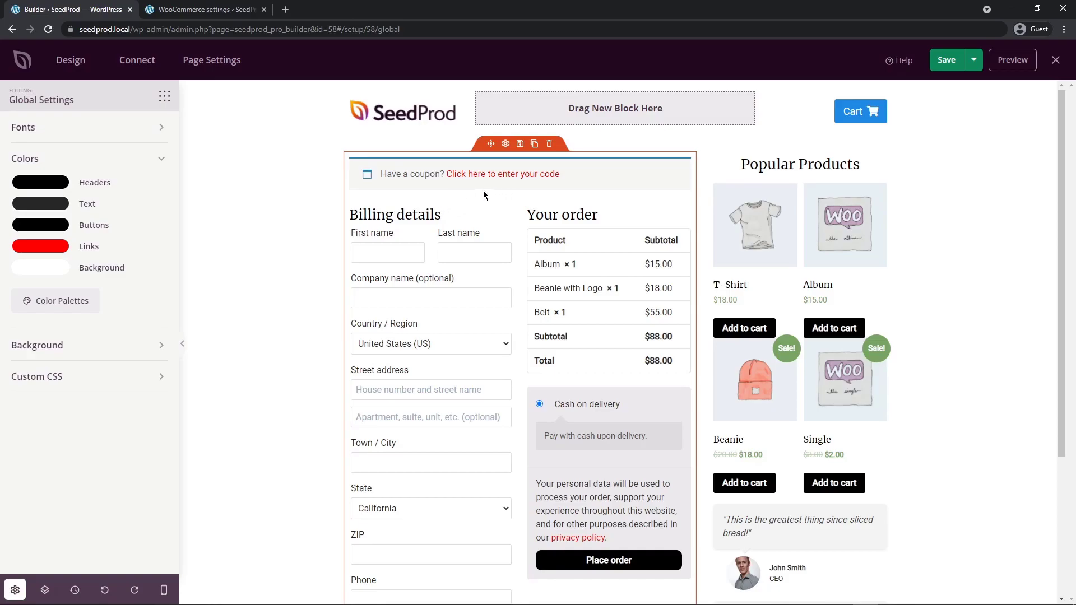
# Set the global Headers colour to bright red and clear the Popular Products headline's own colour
pyautogui.click(40, 182)
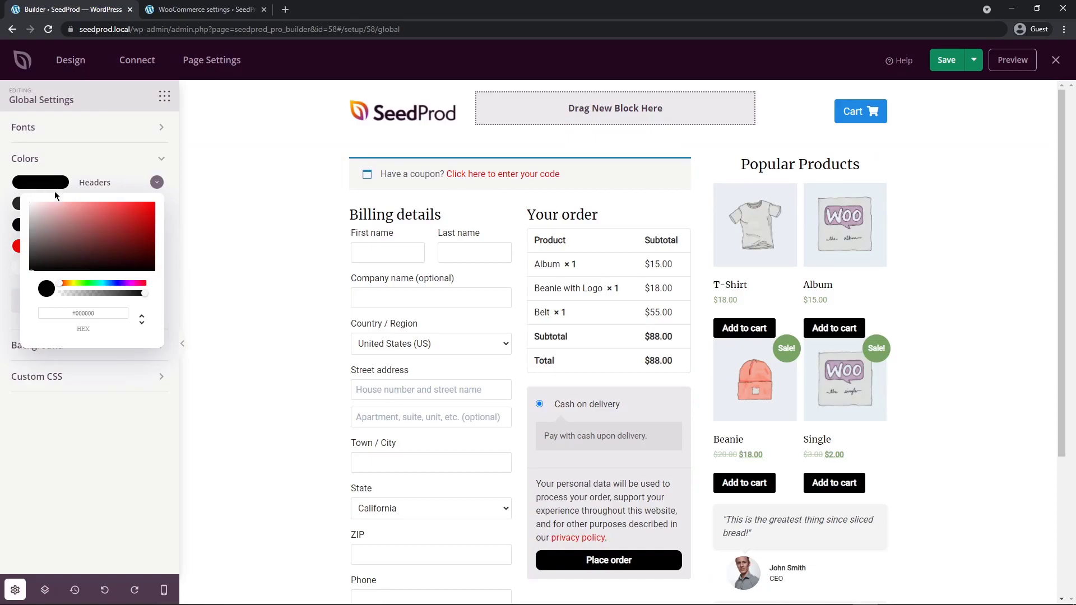
pyautogui.moveTo(17, 269); pyautogui.dragTo(144, 203)
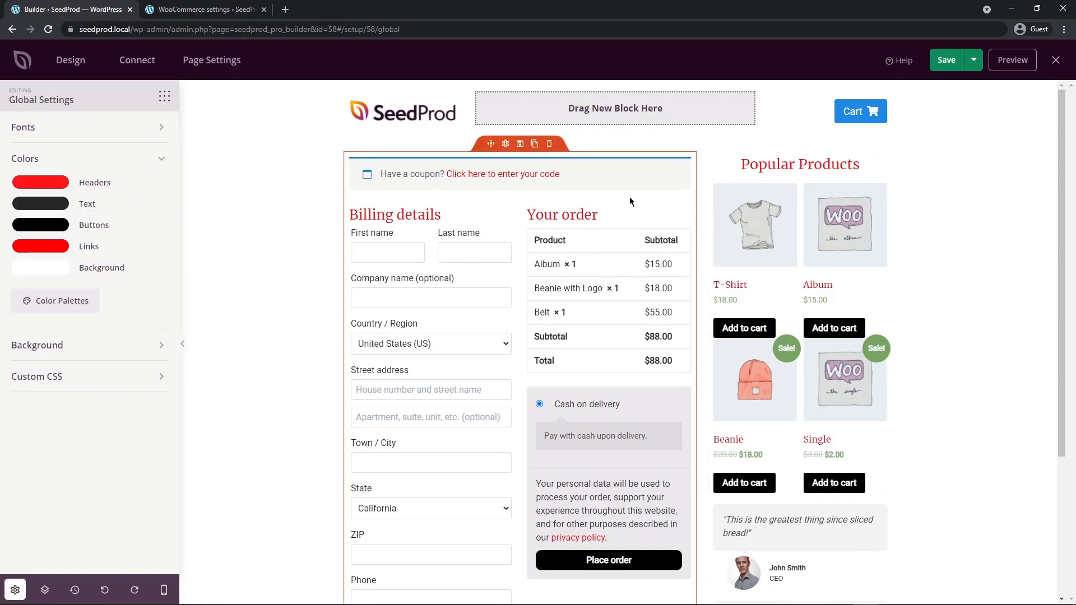
pyautogui.click(787, 147)
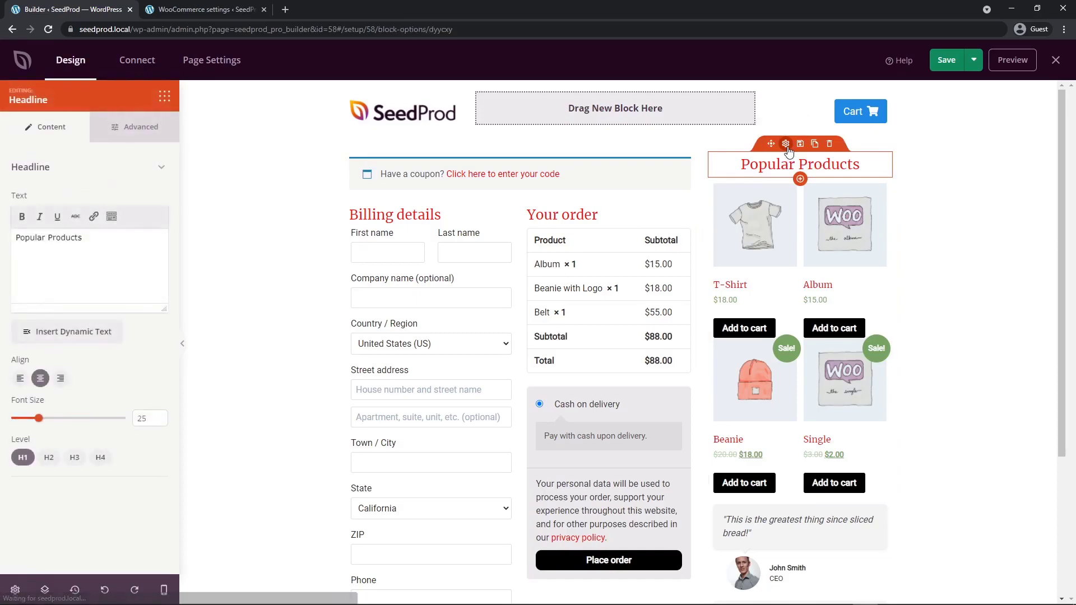
pyautogui.click(127, 136)
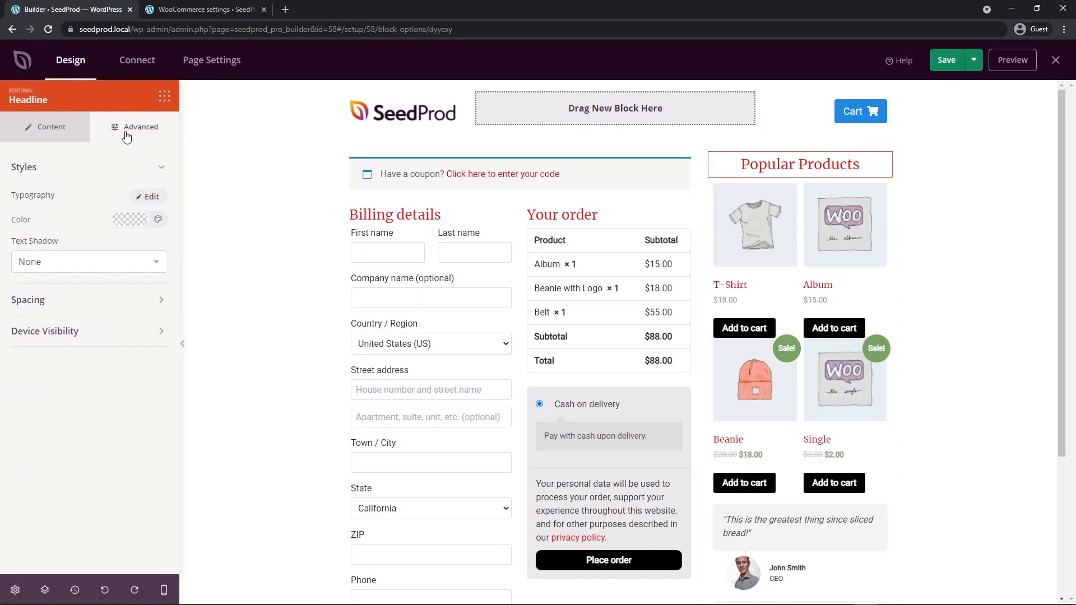
pyautogui.click(124, 220)
pyautogui.click(171, 286)
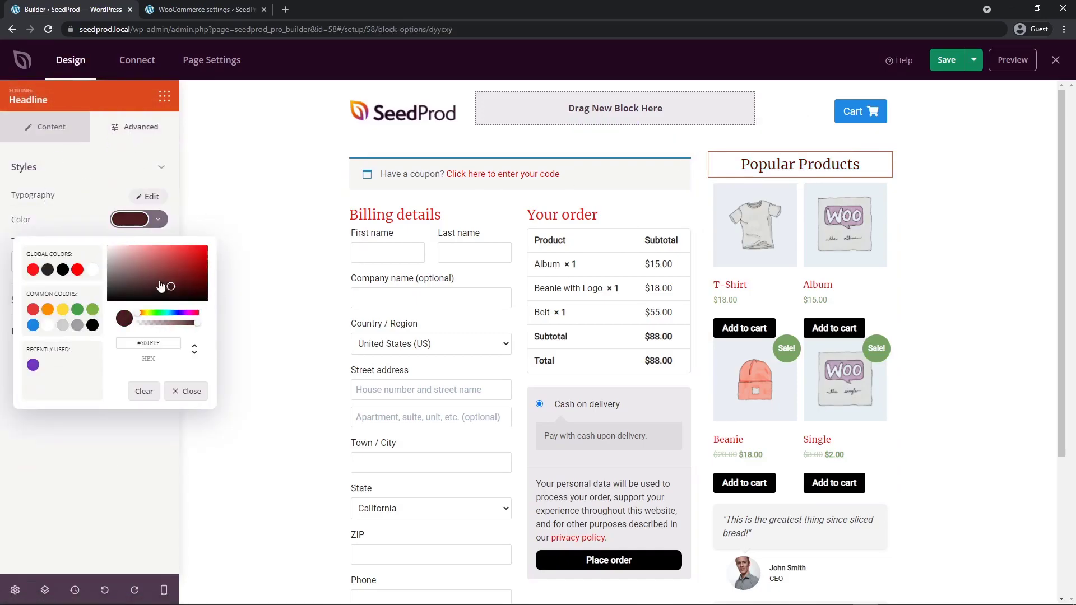
pyautogui.moveTo(161, 286); pyautogui.dragTo(188, 293)
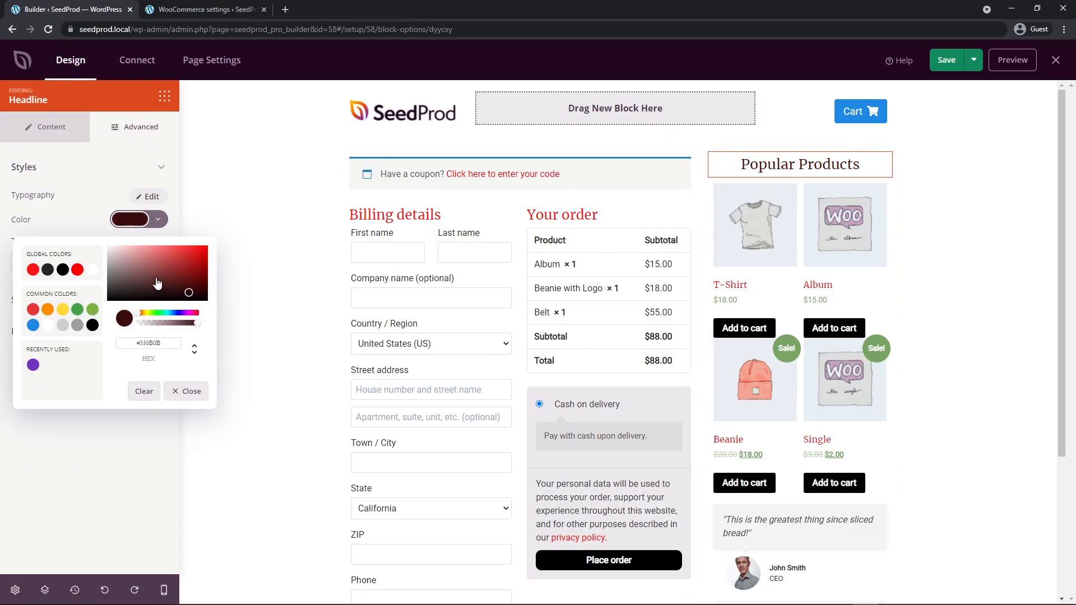
pyautogui.click(144, 392)
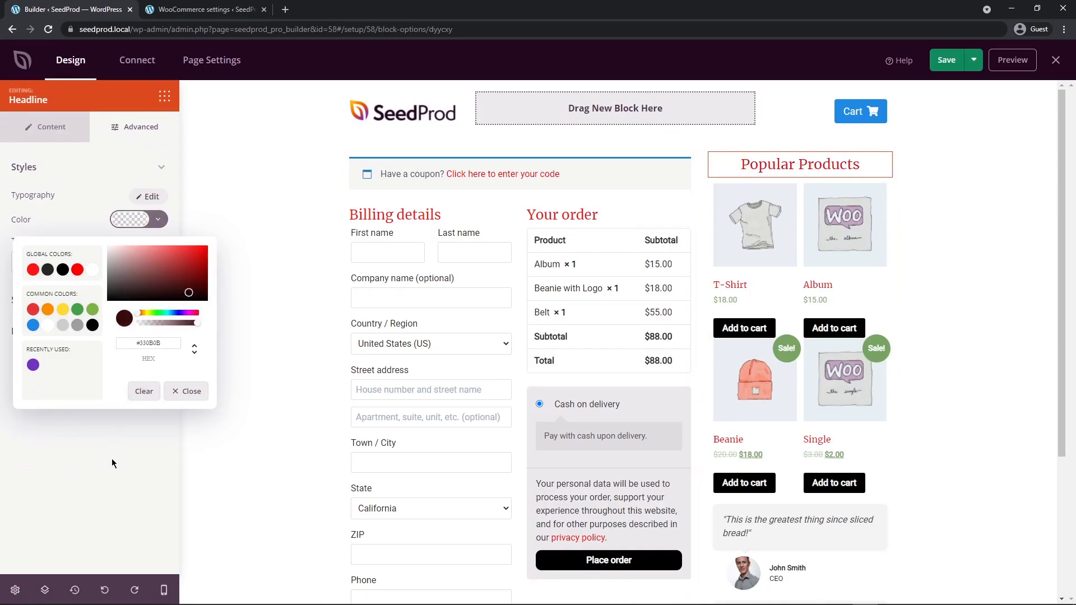
pyautogui.click(112, 464)
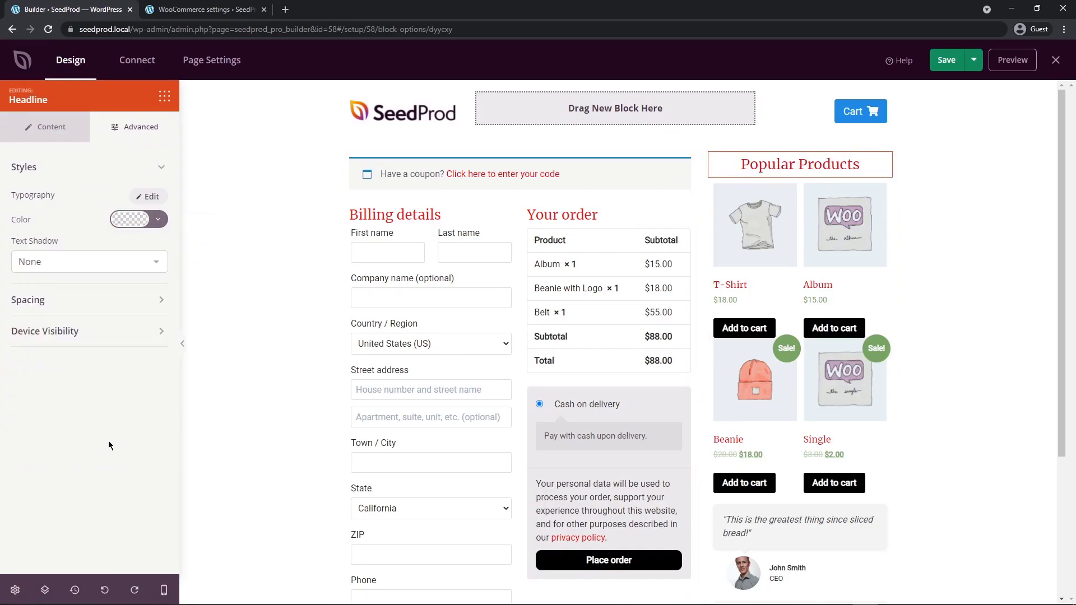
pyautogui.click(16, 589)
pyautogui.click(37, 160)
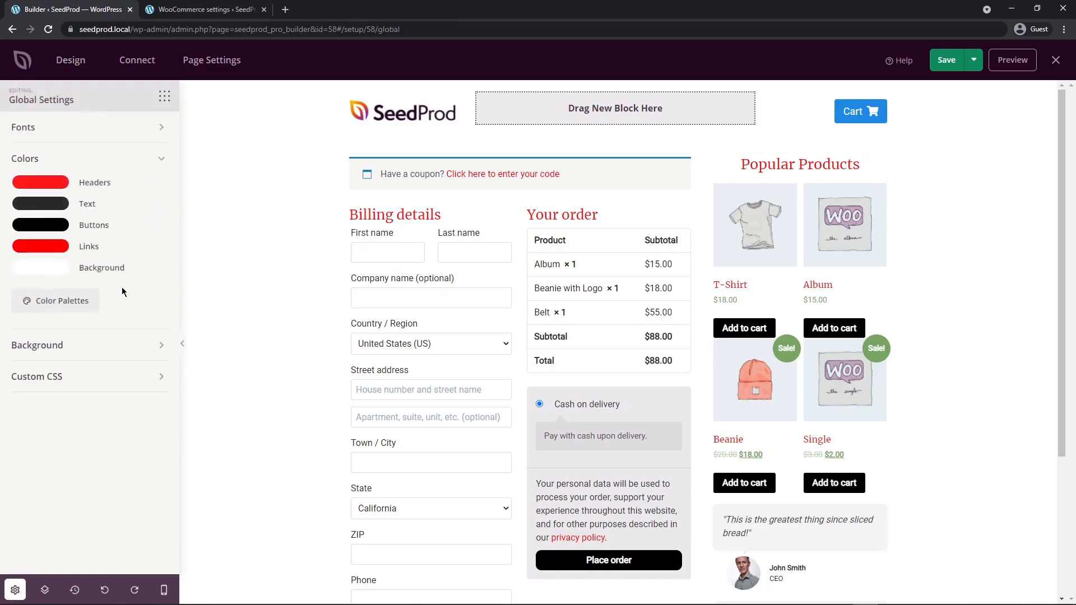
# Apply the ready-made orange-and-grey colour palette from Color Palettes
pyautogui.click(62, 306)
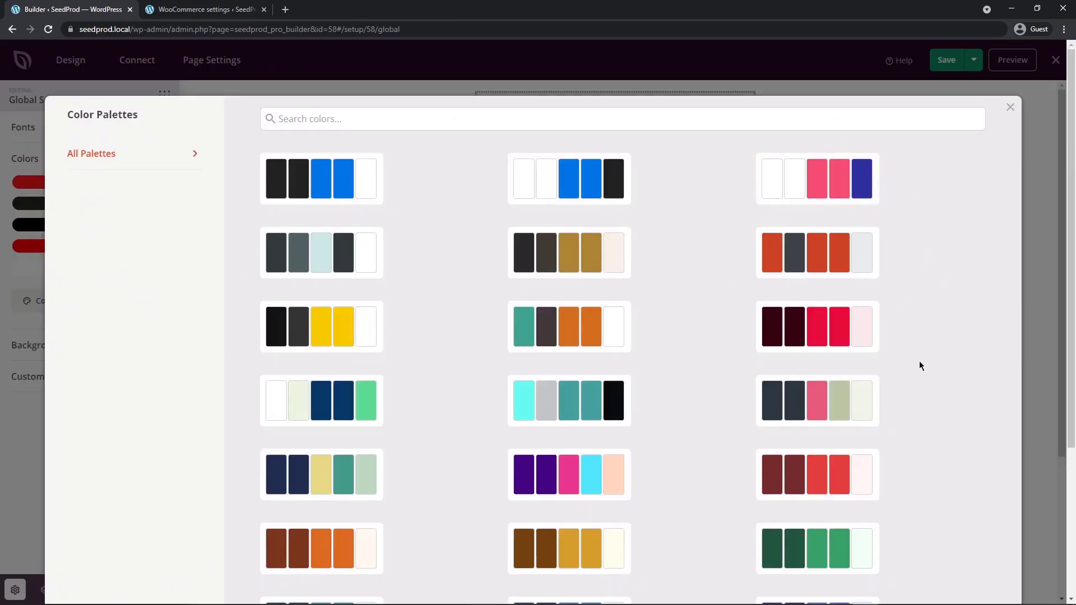
pyautogui.click(814, 256)
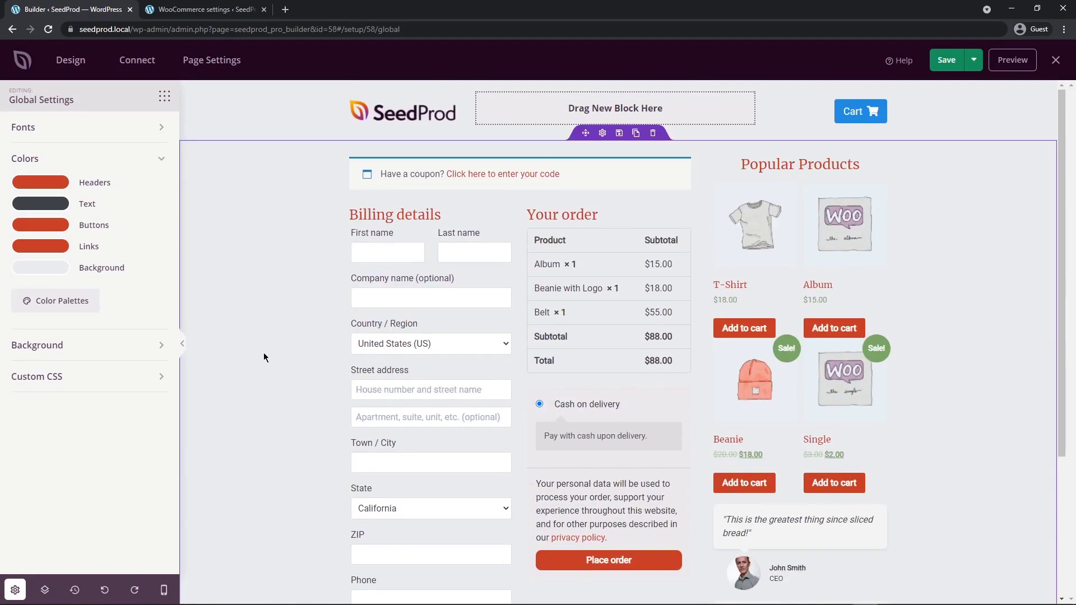
# In mobile preview, duplicate the Popular Products heading, set its font size to 16, and hide it on desktop
pyautogui.click(164, 591)
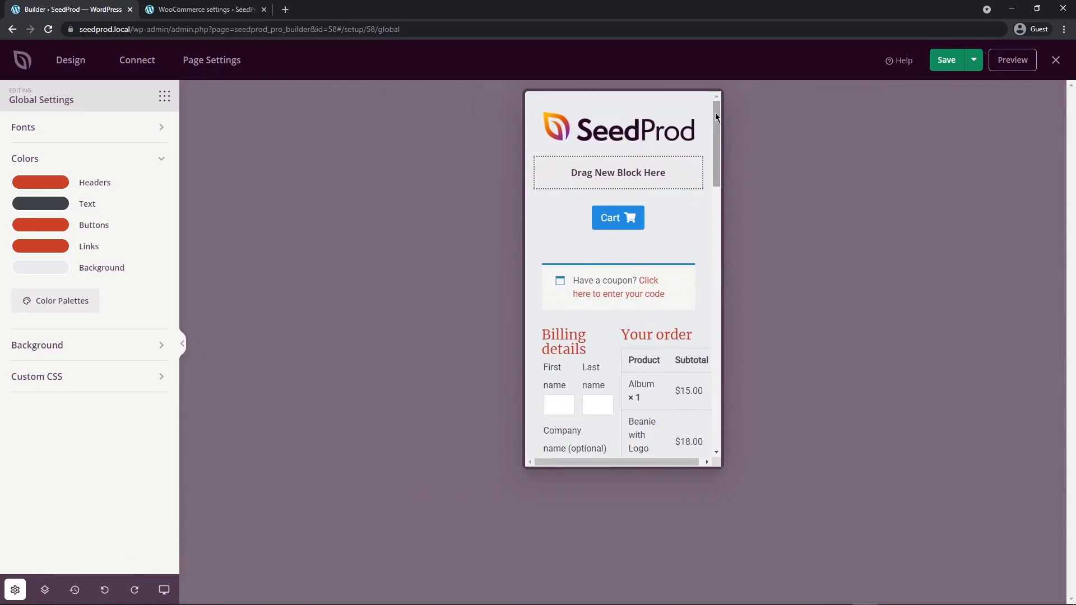
pyautogui.moveTo(715, 113); pyautogui.dragTo(727, 223)
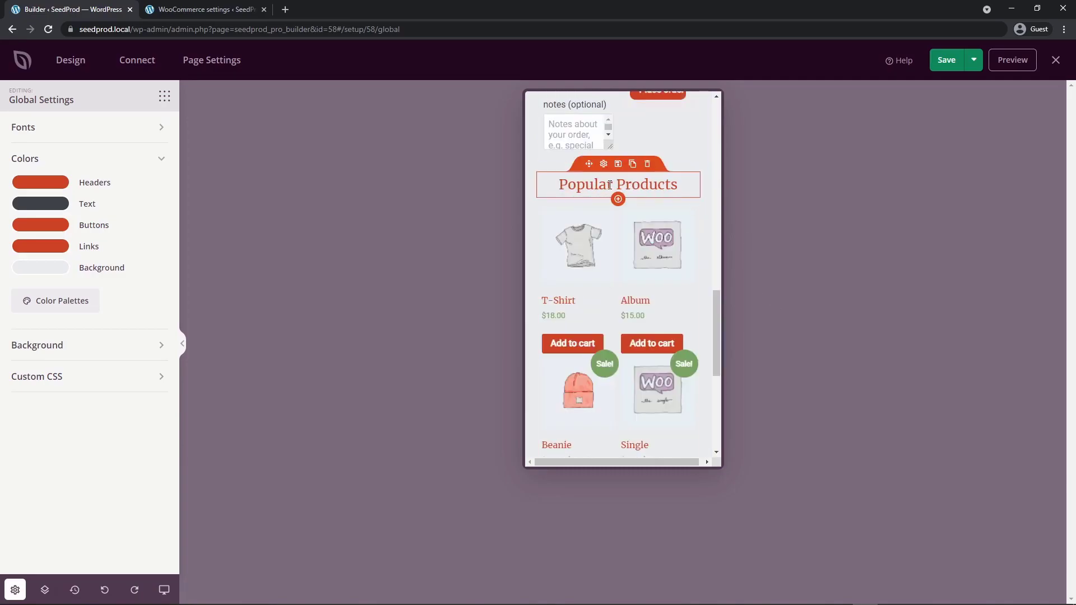
pyautogui.click(634, 164)
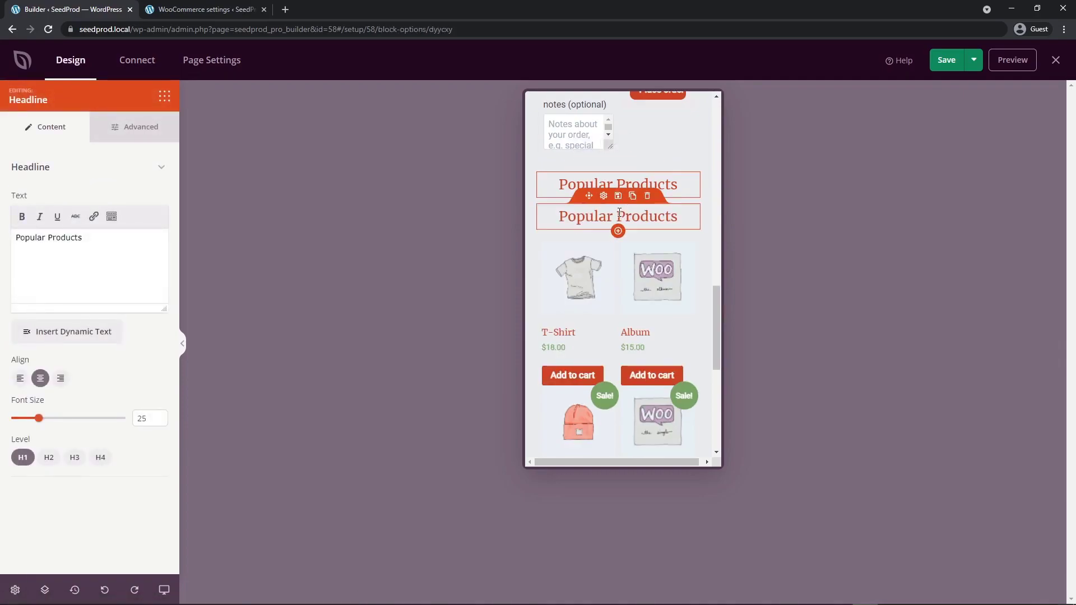
pyautogui.click(604, 198)
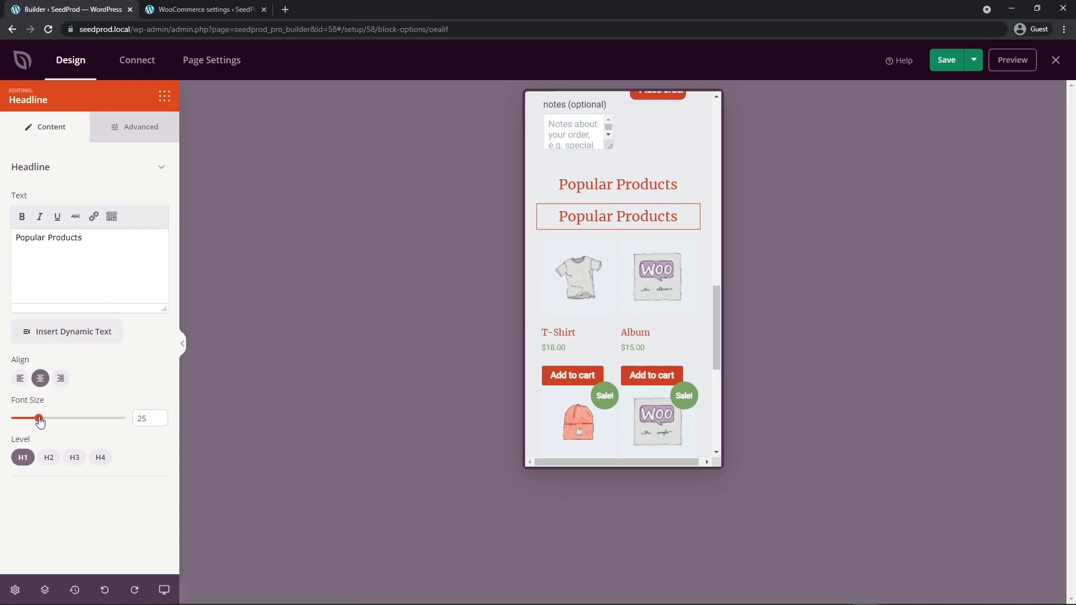
pyautogui.moveTo(40, 422); pyautogui.dragTo(25, 424)
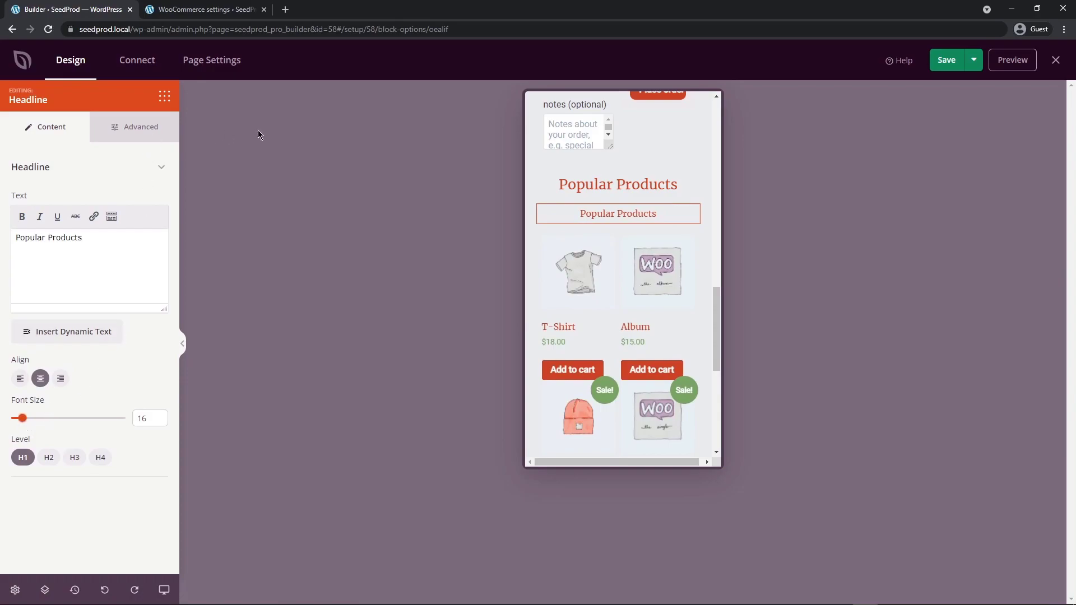
pyautogui.click(138, 127)
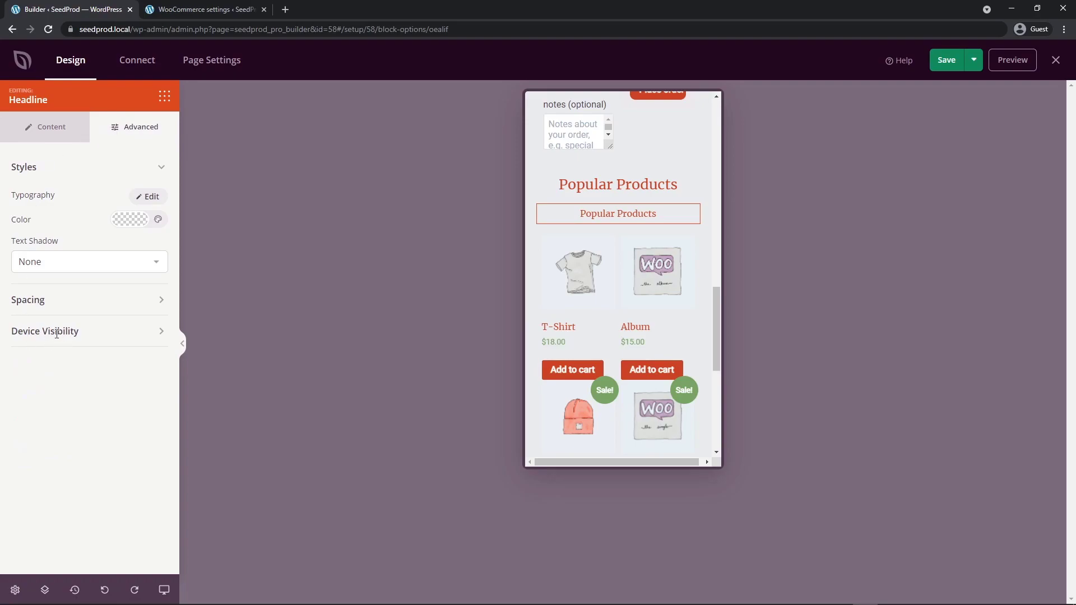
pyautogui.click(143, 337)
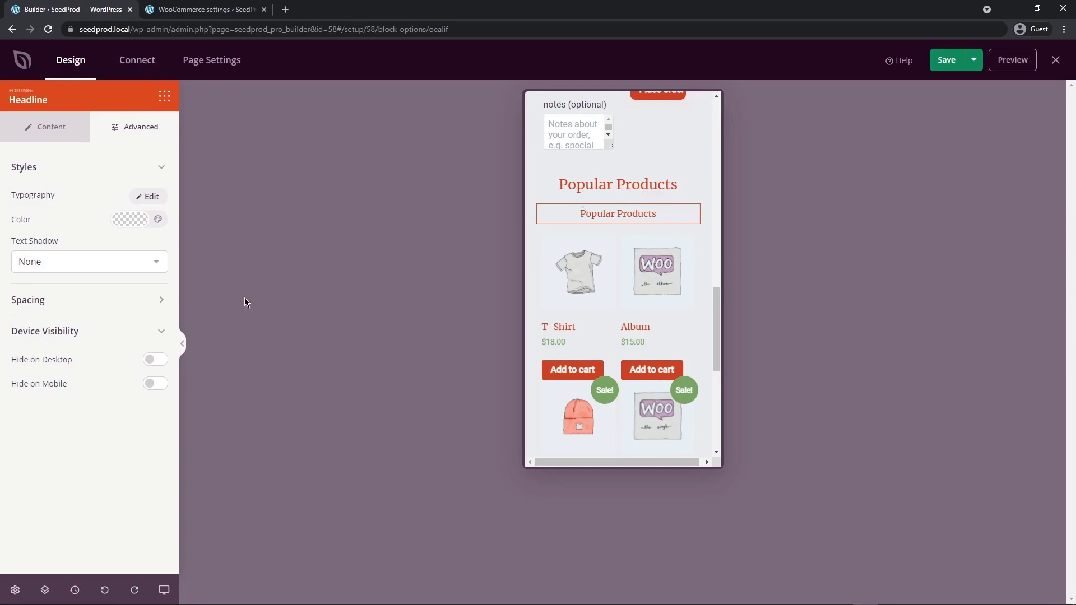
pyautogui.click(152, 361)
# Hide the original larger Popular Products heading on mobile and return to desktop preview
pyautogui.click(605, 165)
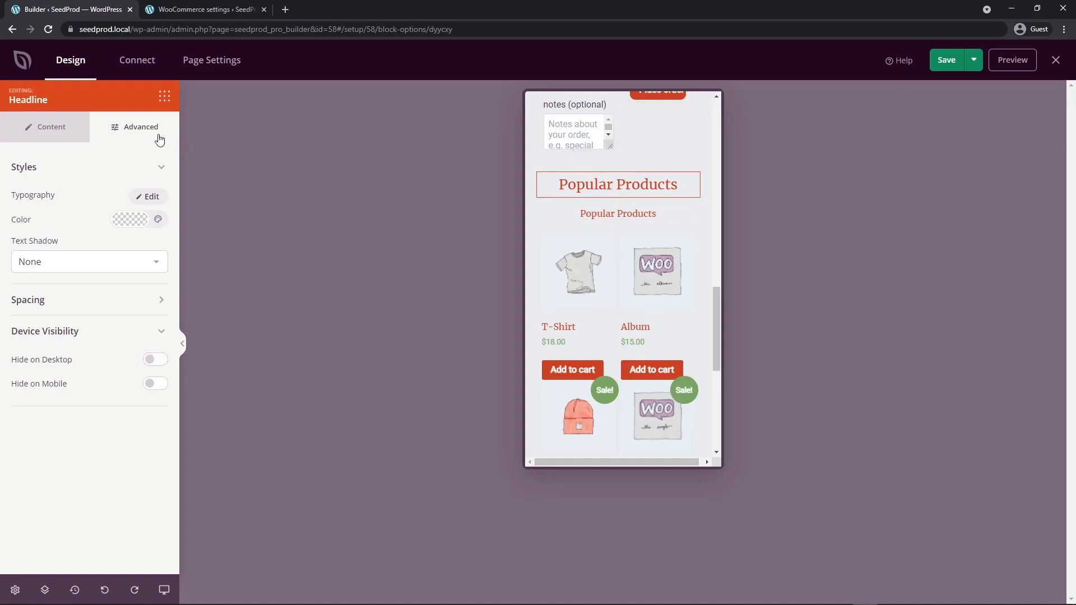
pyautogui.click(151, 384)
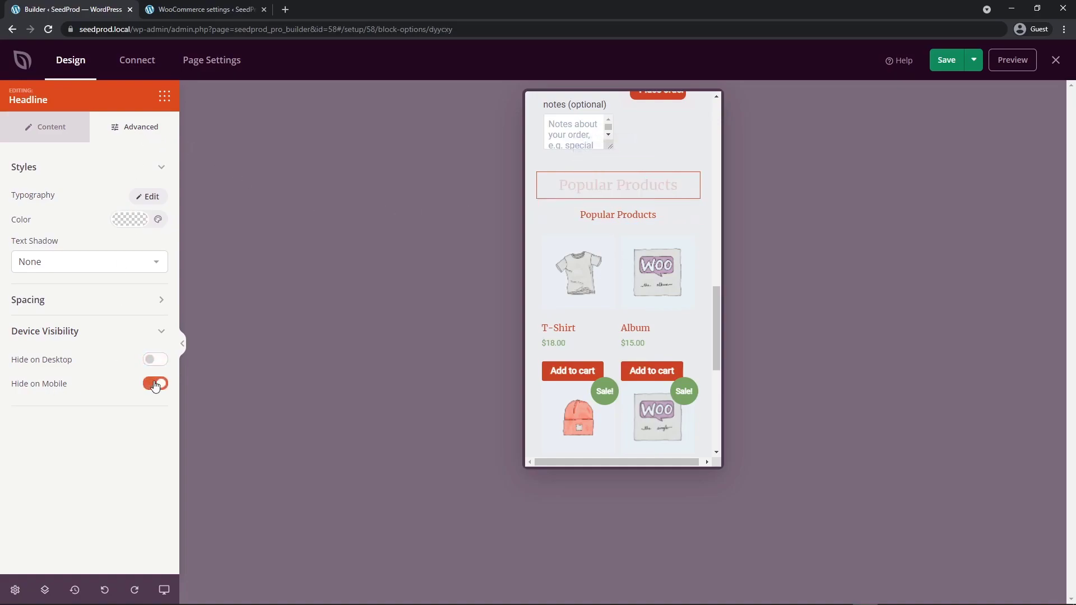
pyautogui.moveTo(648, 215)
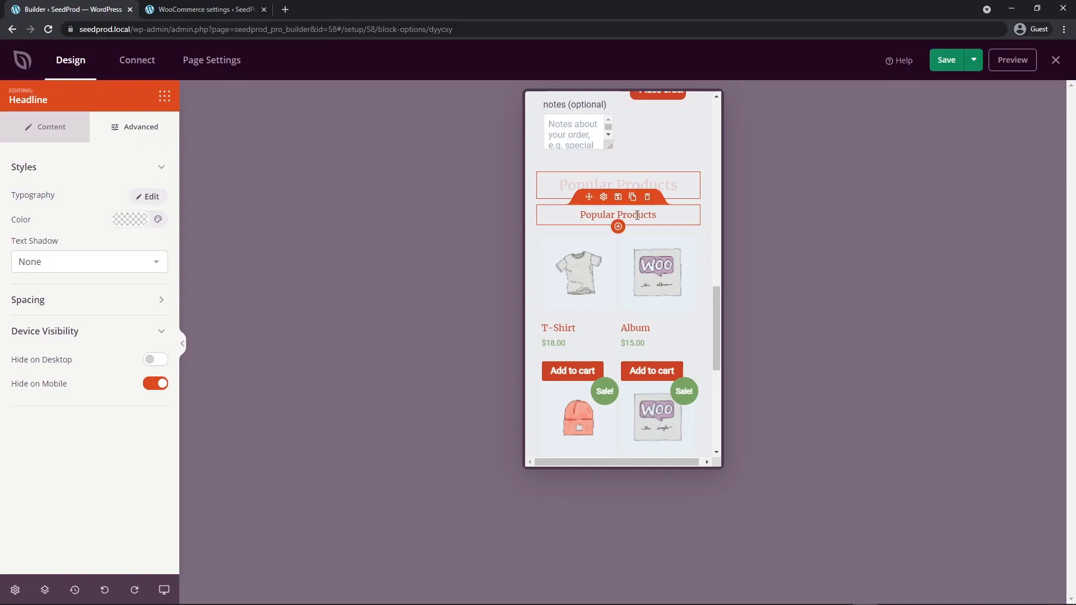
pyautogui.moveTo(568, 177)
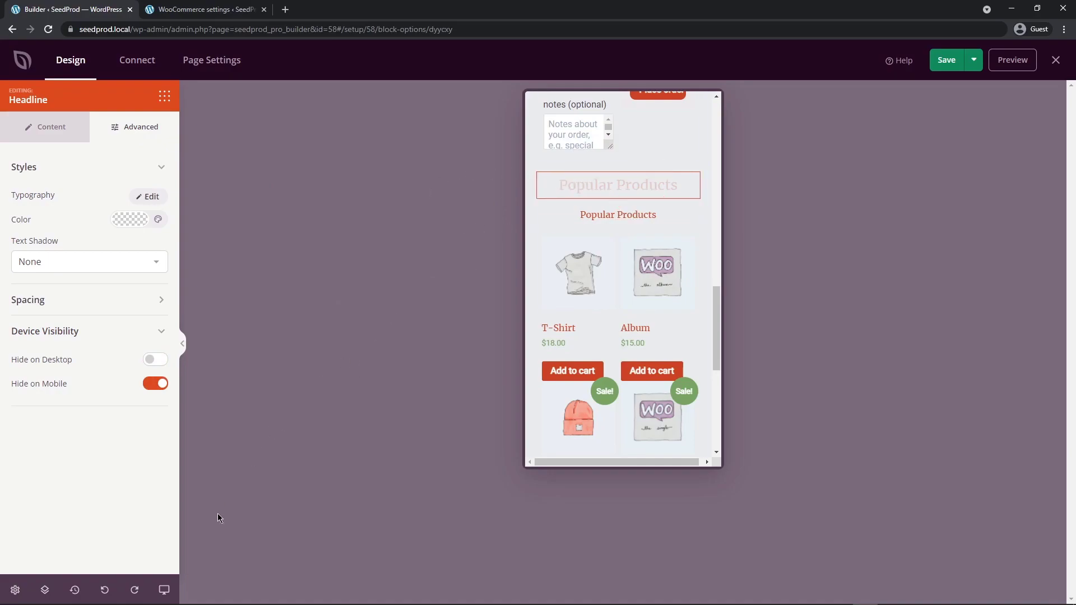
pyautogui.click(164, 589)
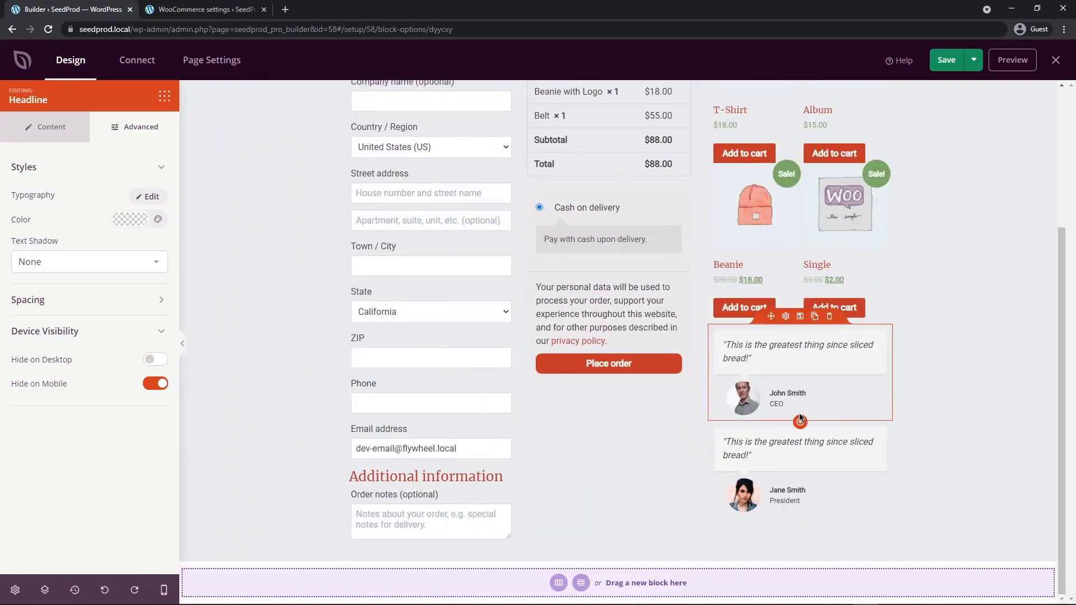
# Save and publish the checkout page, then open the live page
pyautogui.click(948, 64)
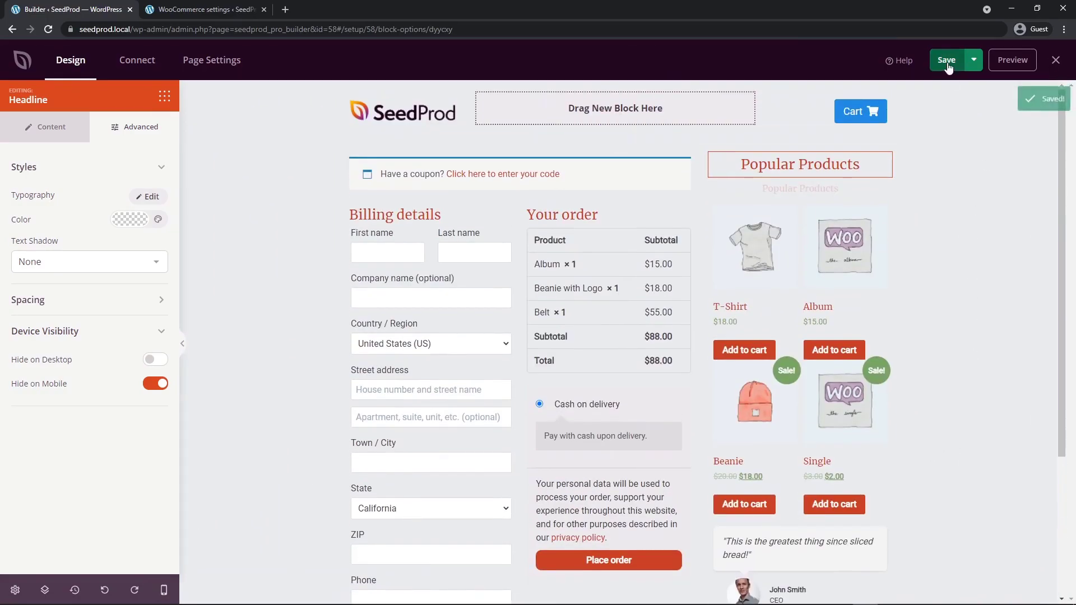
pyautogui.click(974, 61)
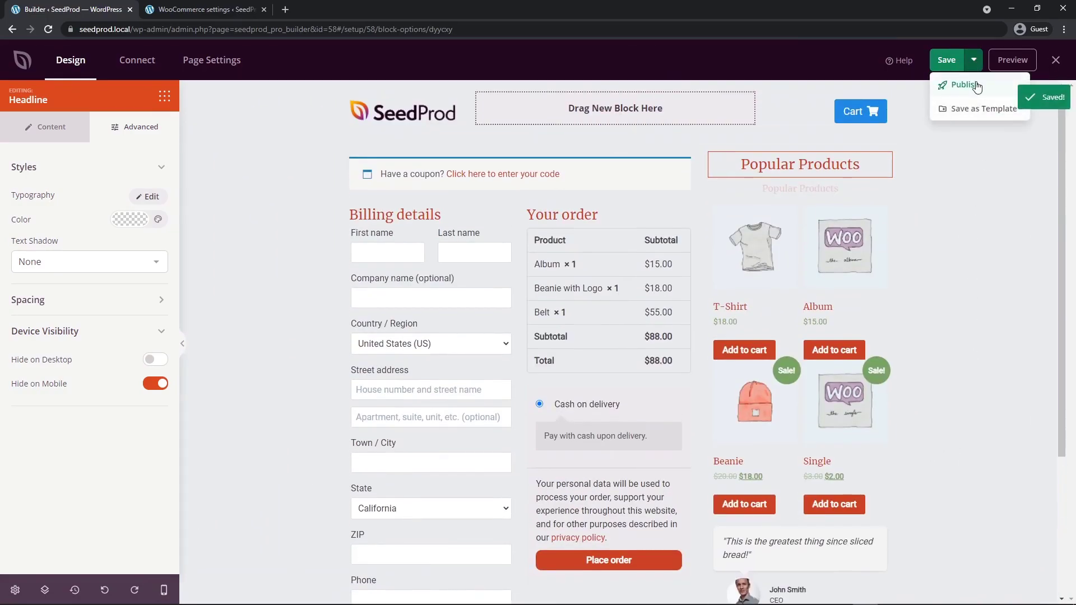
pyautogui.click(973, 83)
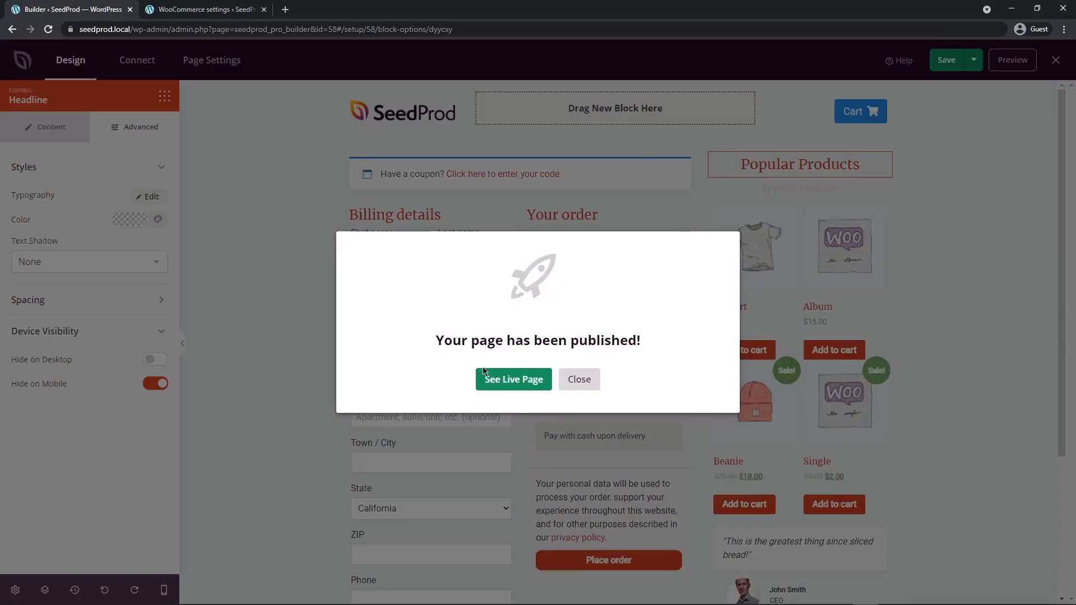
pyautogui.click(525, 385)
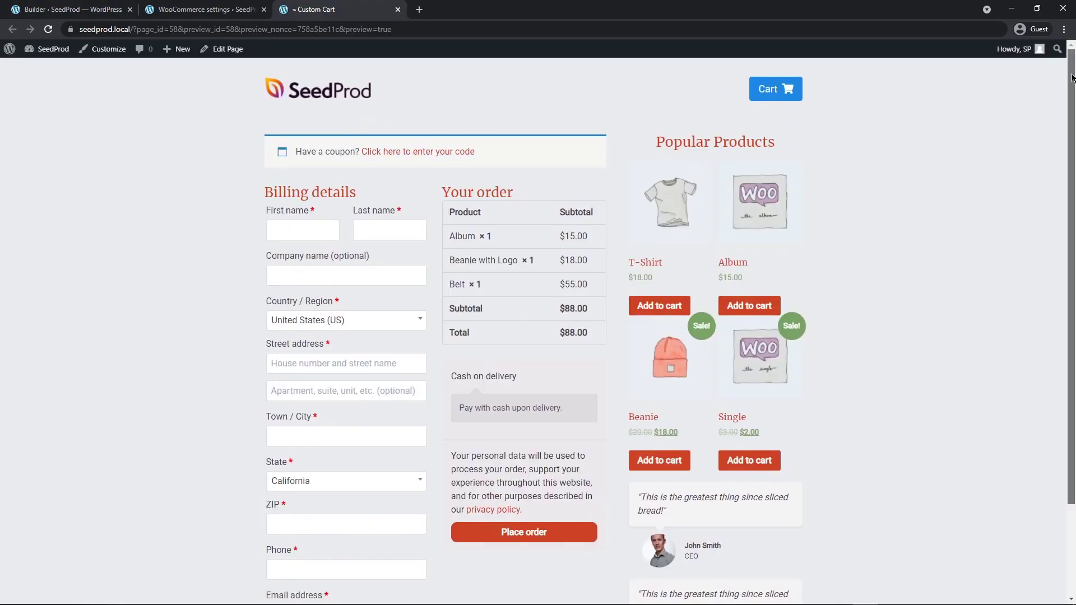
# Scroll through the live Custom Cart page
pyautogui.moveTo(1072, 78)
pyautogui.mouseDown()
pyautogui.moveTo(1068, 200)
pyautogui.moveTo(1072, 66)
pyautogui.mouseUp()
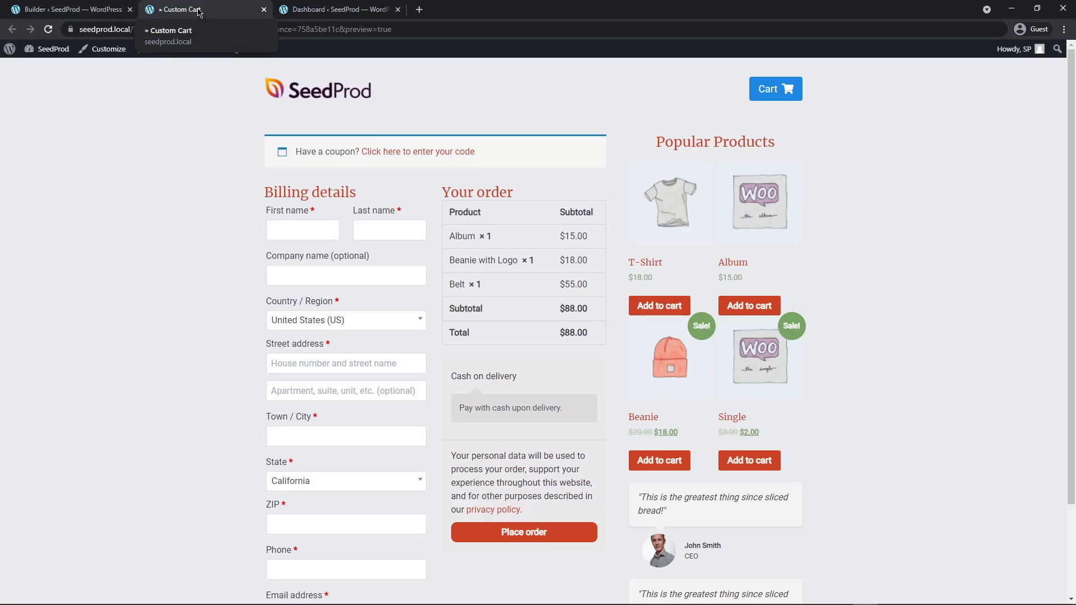
# Back in the builder, retitle the page to 'Custom Checkout' in Page Settings
pyautogui.click(78, 11)
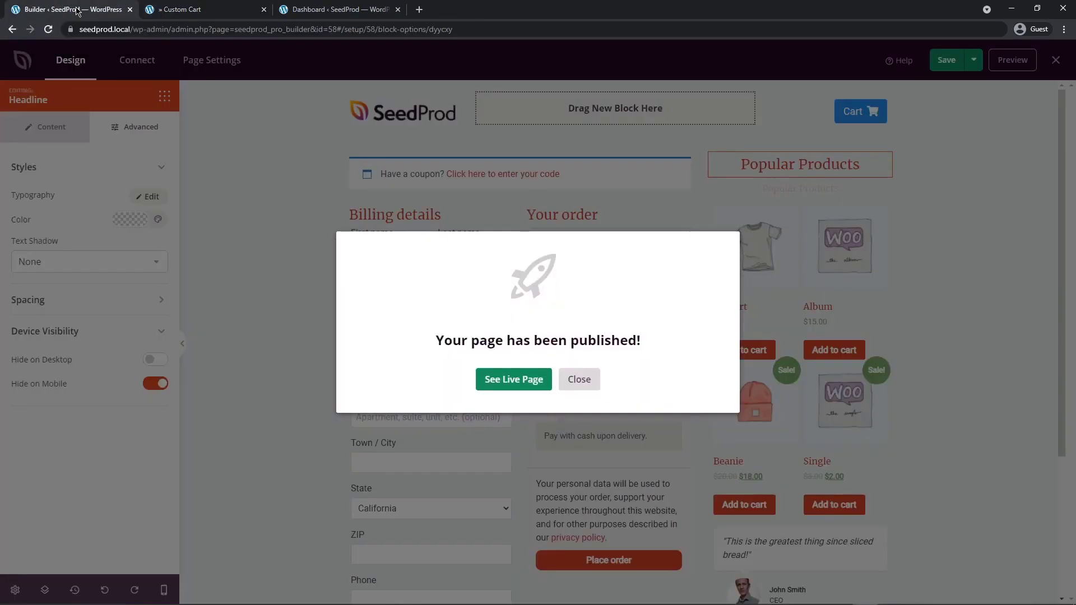
pyautogui.click(577, 380)
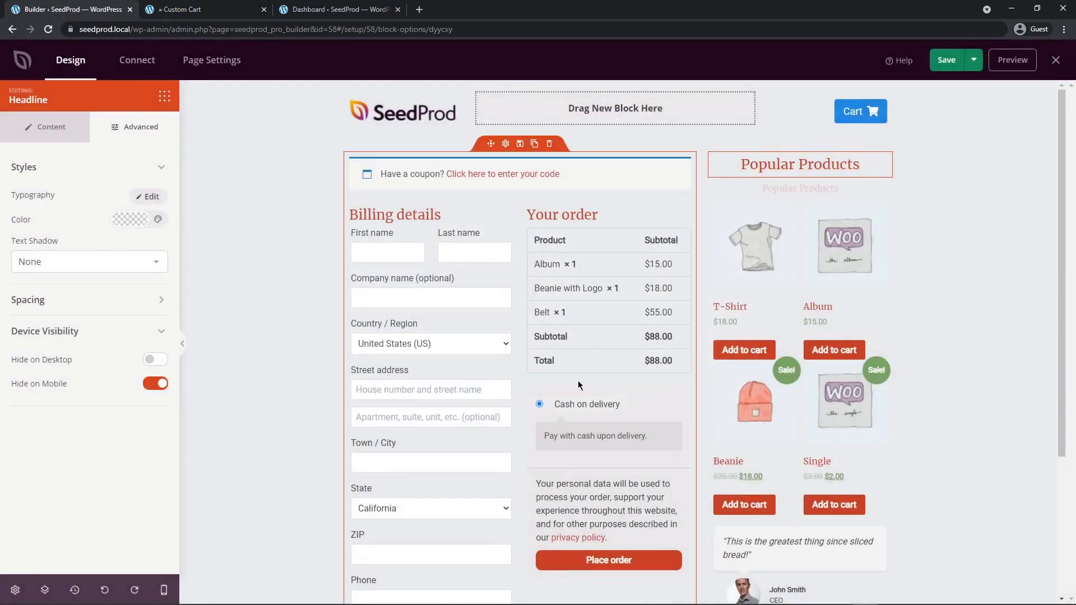
pyautogui.click(205, 64)
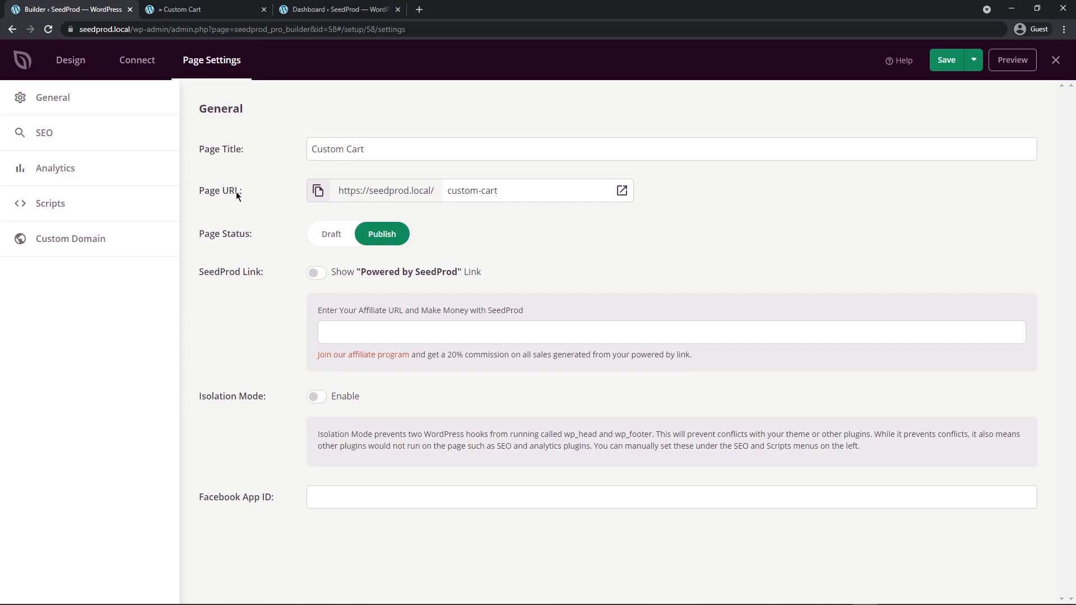
pyautogui.click(355, 147)
pyautogui.doubleClick(347, 149)
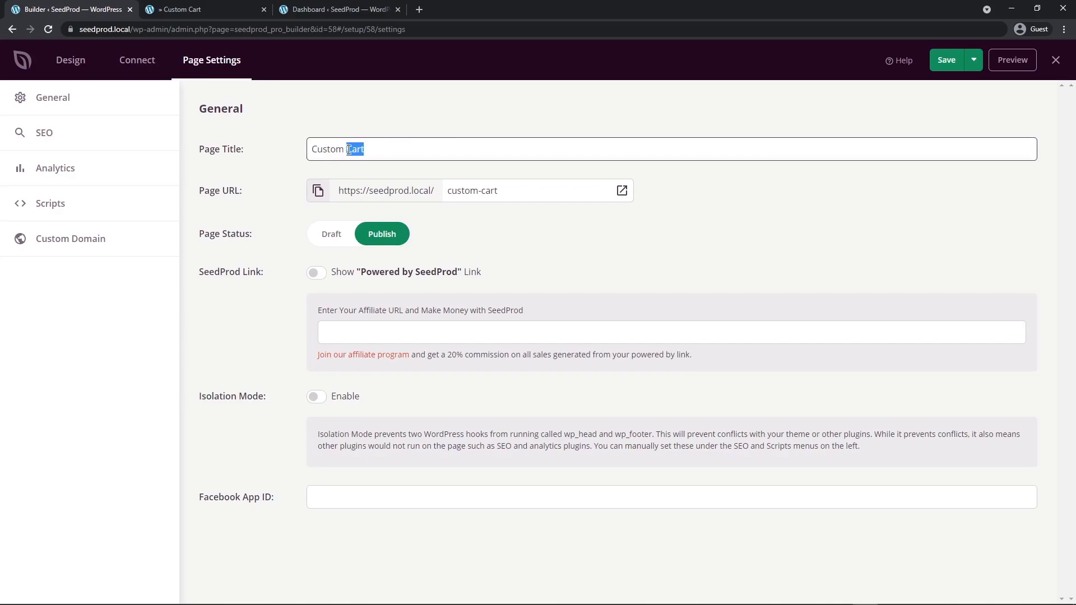
pyautogui.write('Checkout')
# Change the page URL to custom-checkout, save, and preview the page
pyautogui.click(489, 191)
pyautogui.doubleClick(489, 191)
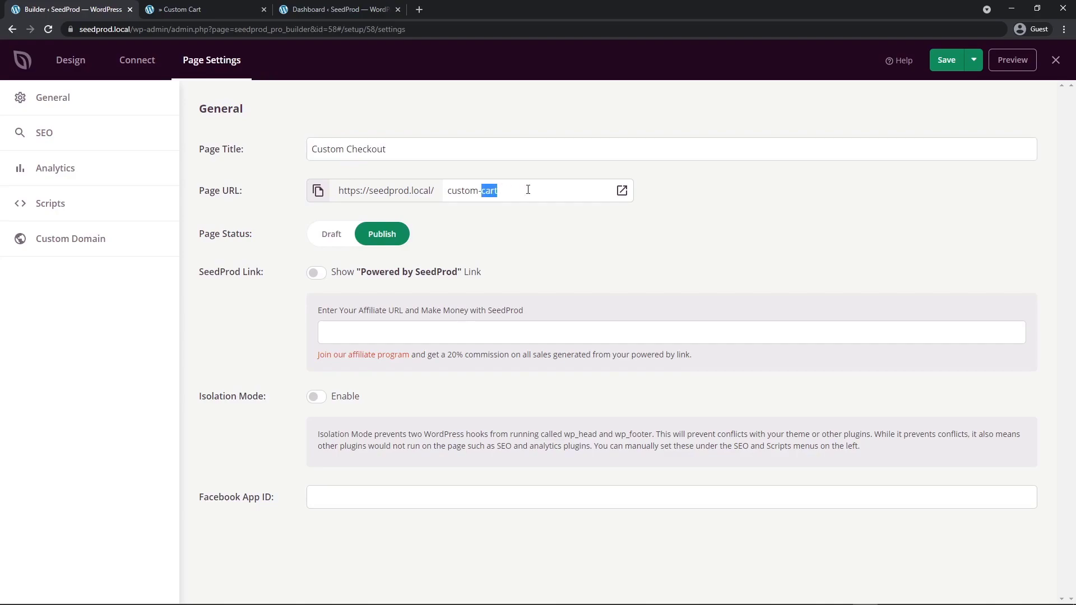
pyautogui.write('checkout')
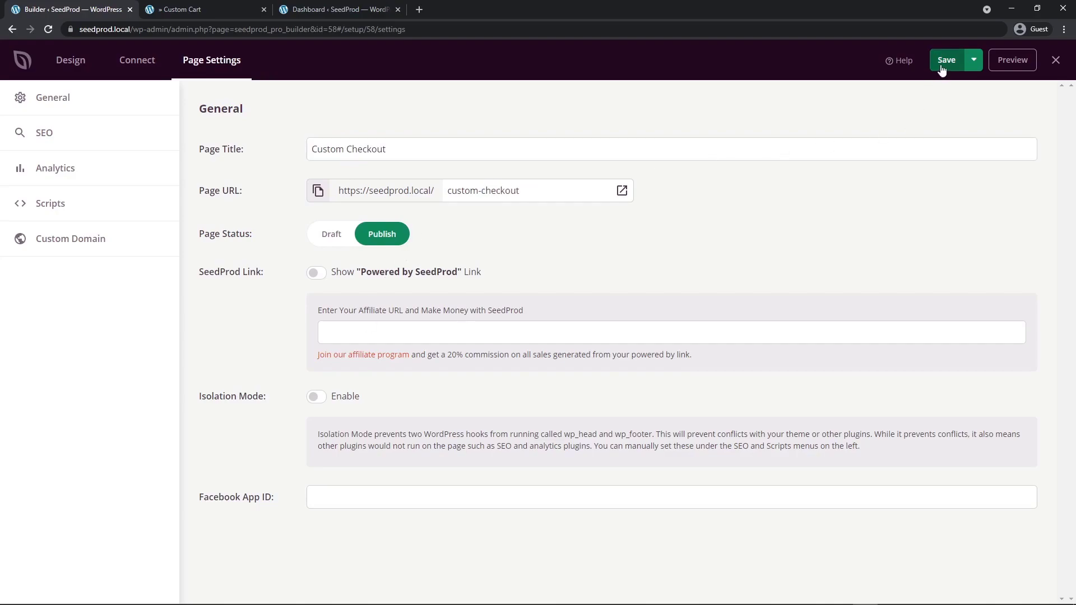
pyautogui.click(946, 61)
pyautogui.click(1013, 60)
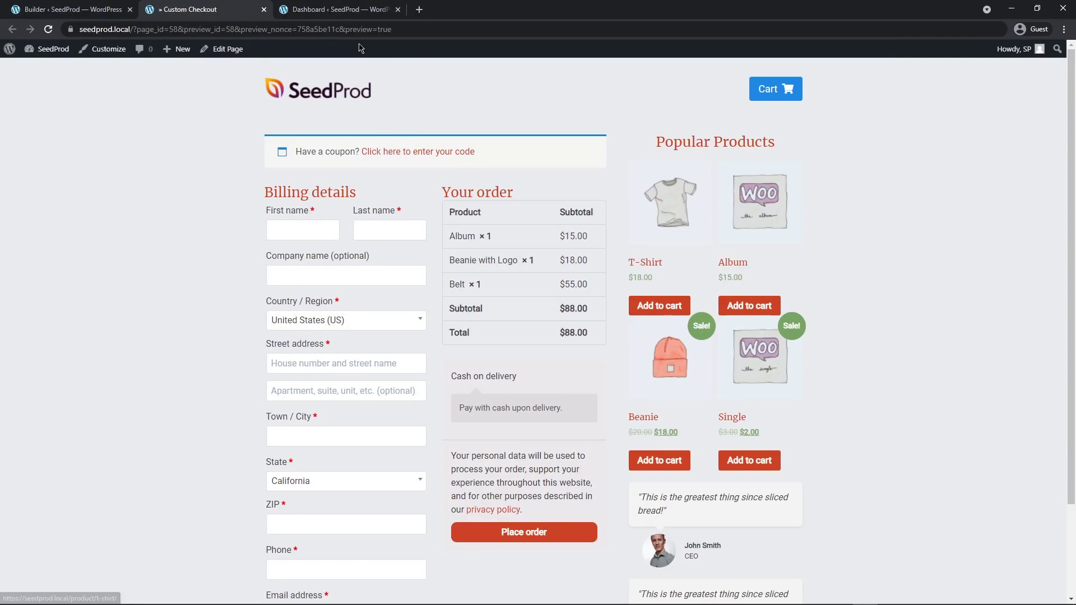
# Switch to the WordPress dashboard tab
pyautogui.click(331, 9)
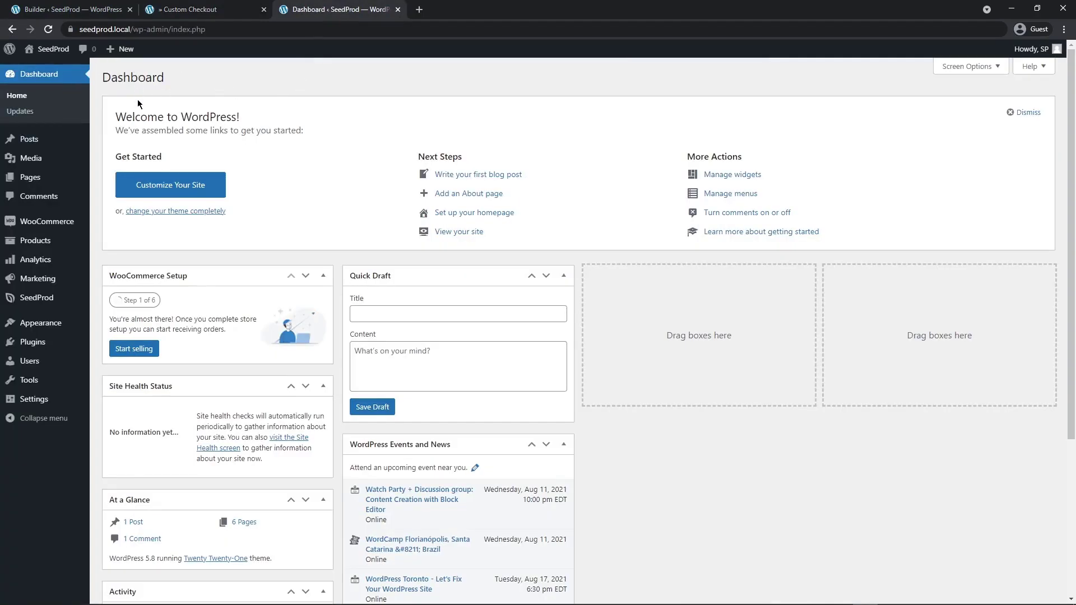
# In WooCommerce Advanced settings, set the Checkout page to Custom Checkout (ID: 58) and save
pyautogui.moveTo(76, 225)
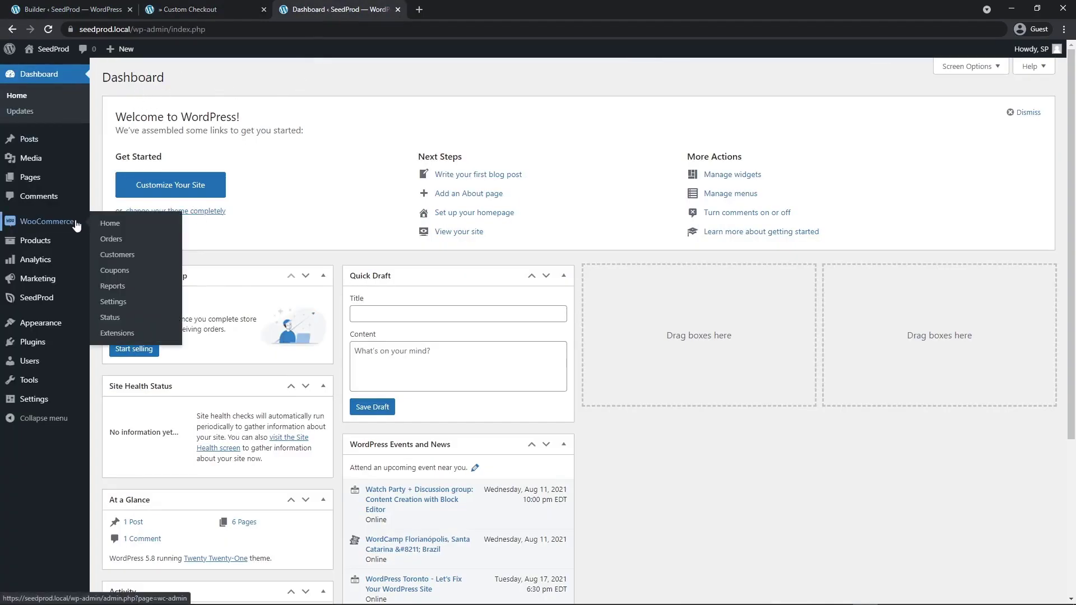
pyautogui.click(119, 305)
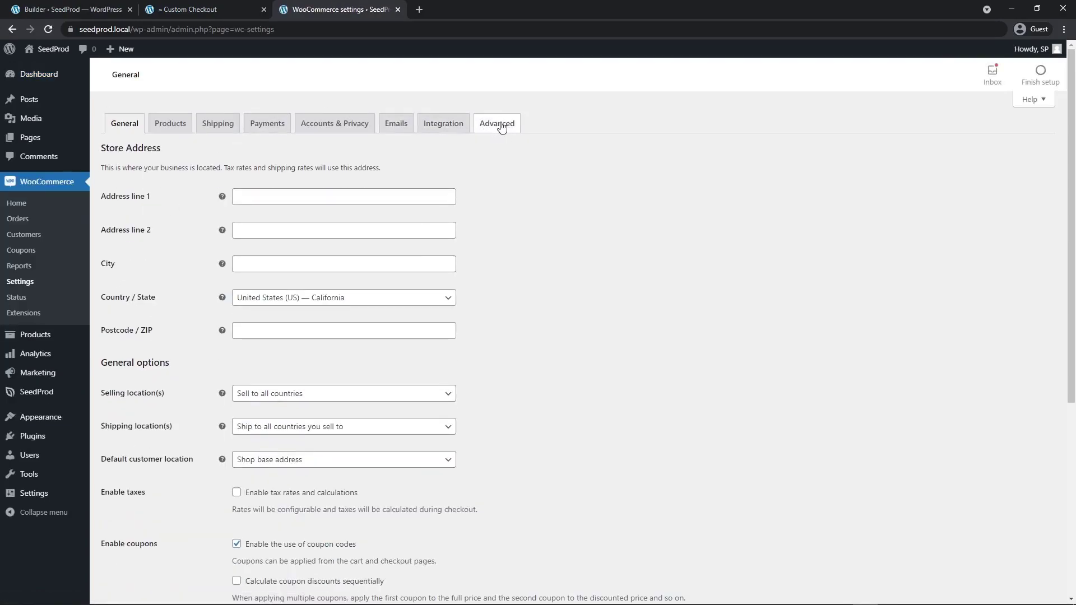
pyautogui.click(501, 126)
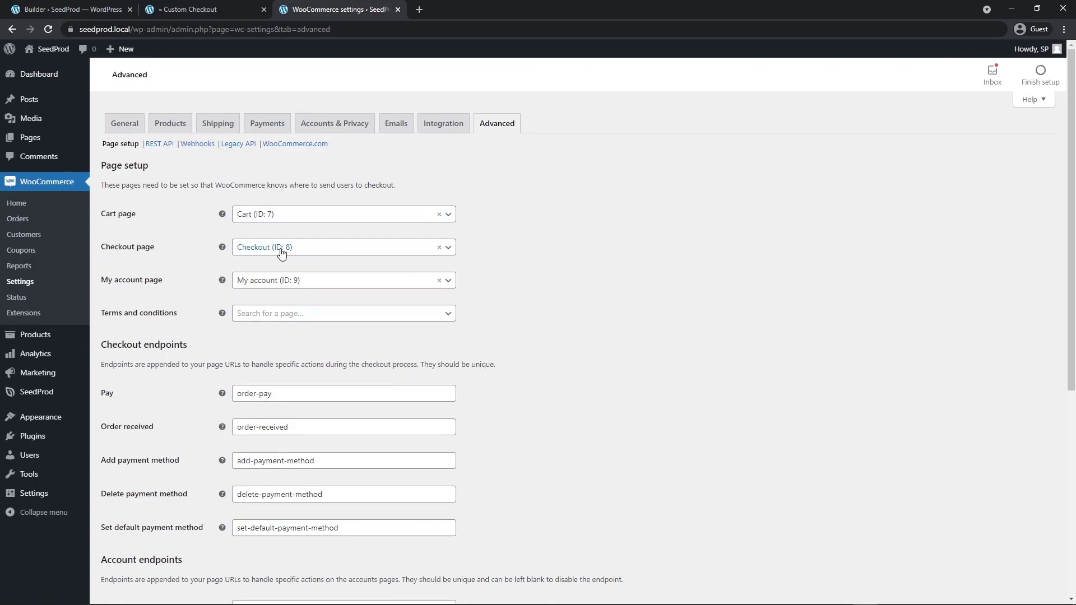
pyautogui.click(447, 247)
pyautogui.click(283, 267)
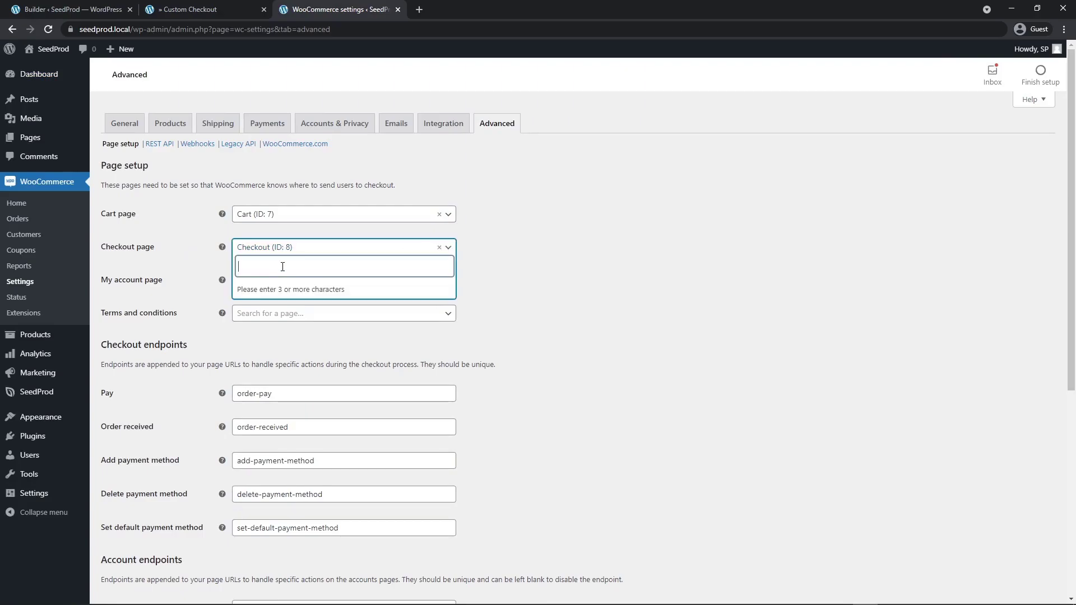
pyautogui.write('custom')
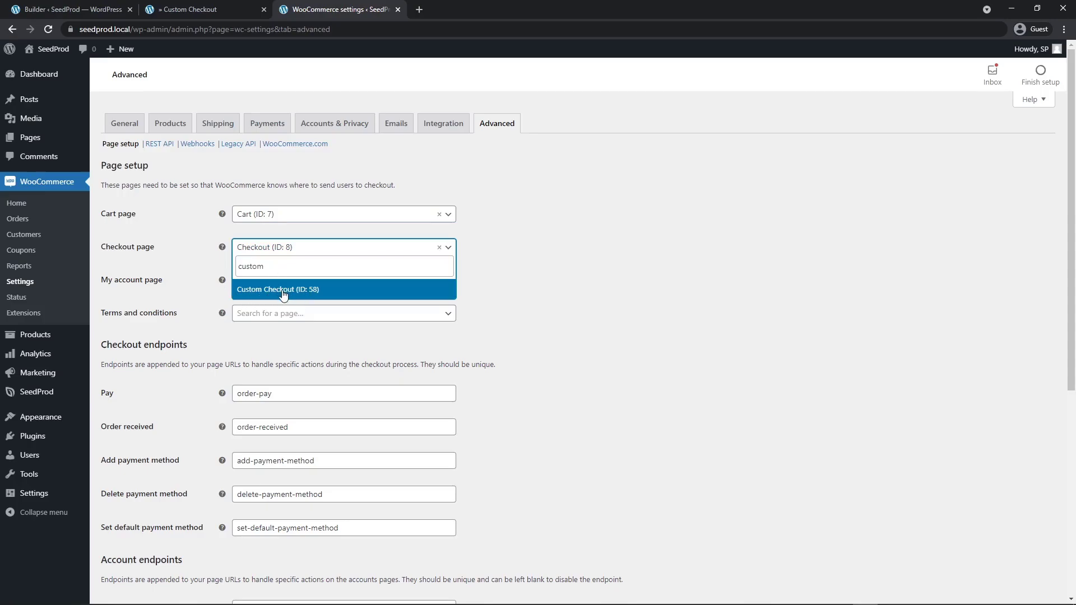
pyautogui.click(283, 290)
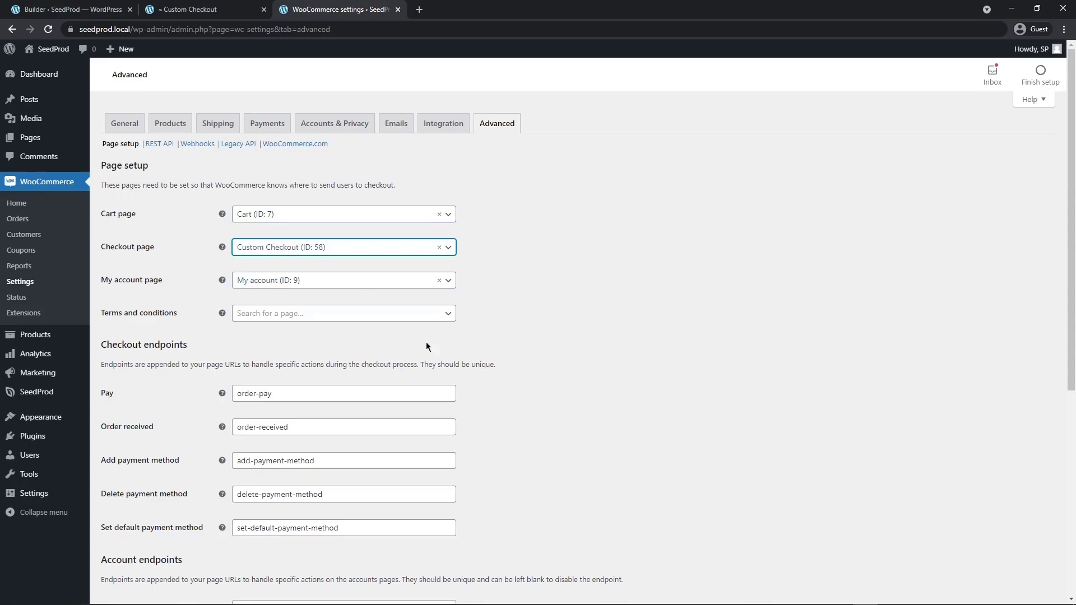
pyautogui.scroll(-6, 210, 477)
pyautogui.click(134, 546)
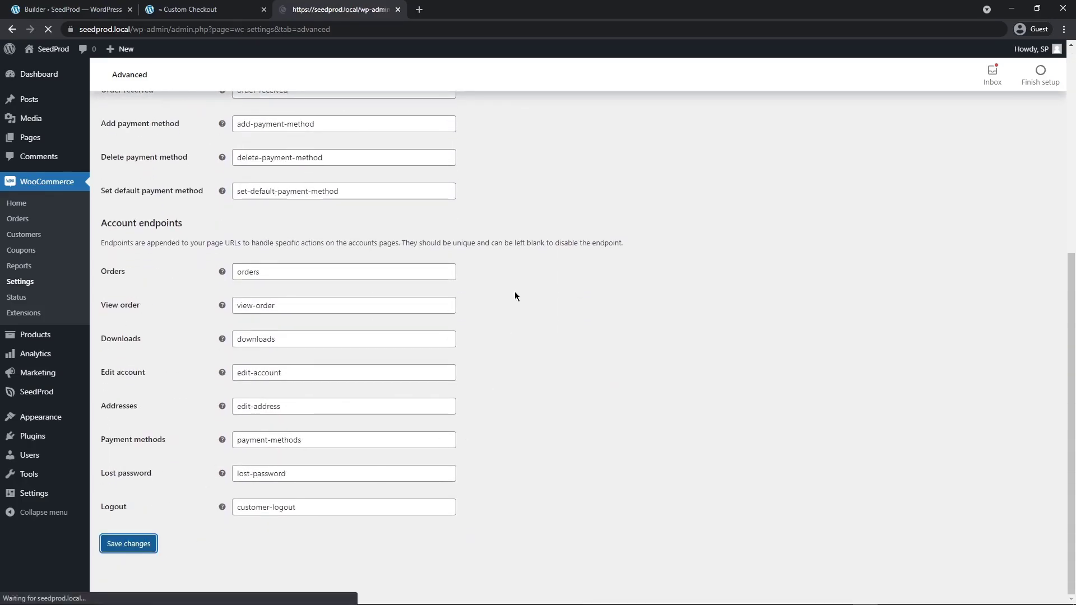